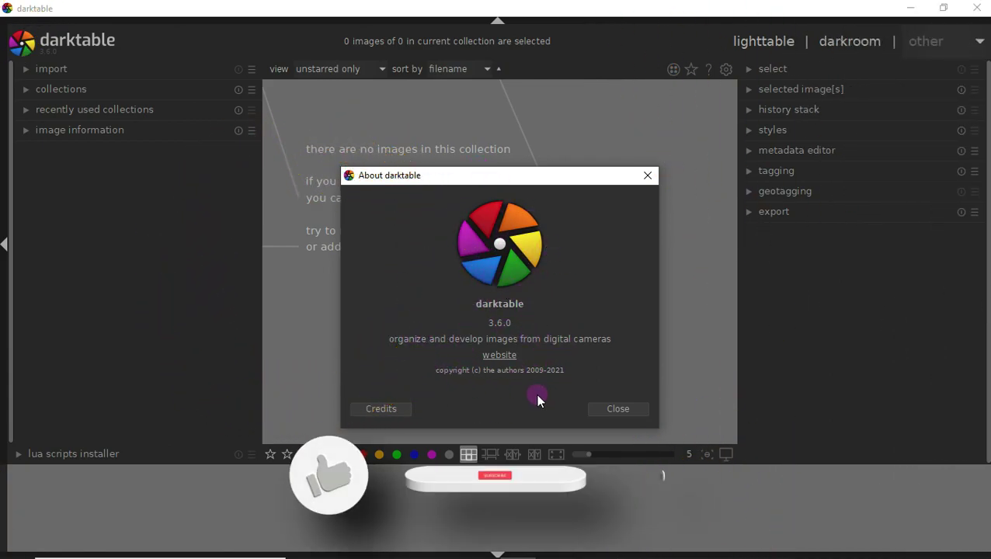
Highlight the 3.6.0 version number in the About darktable window, then close it.
{"action": "left_click_drag", "start_coordinate": [511, 322], "coordinate": [488, 323]}
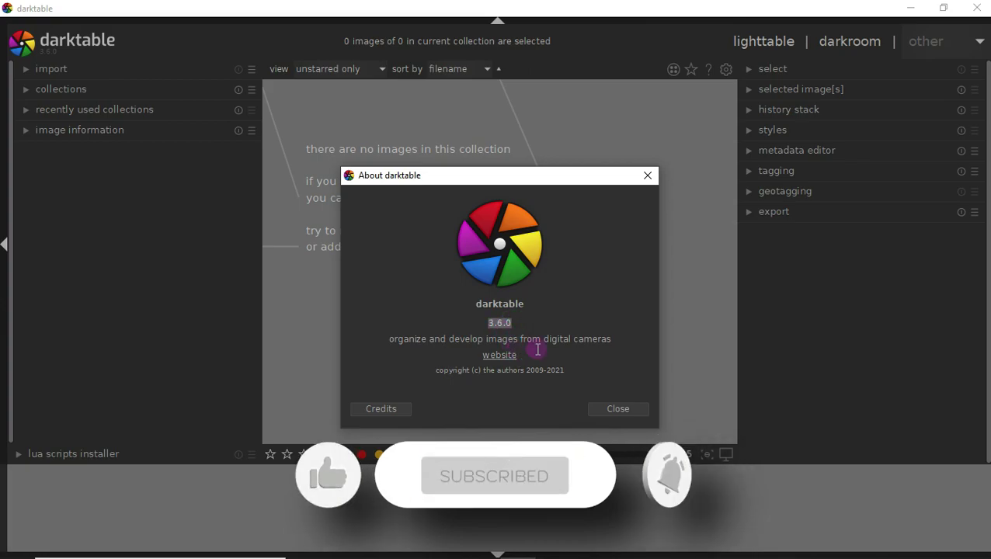
{"action": "left_click", "coordinate": [595, 410]}
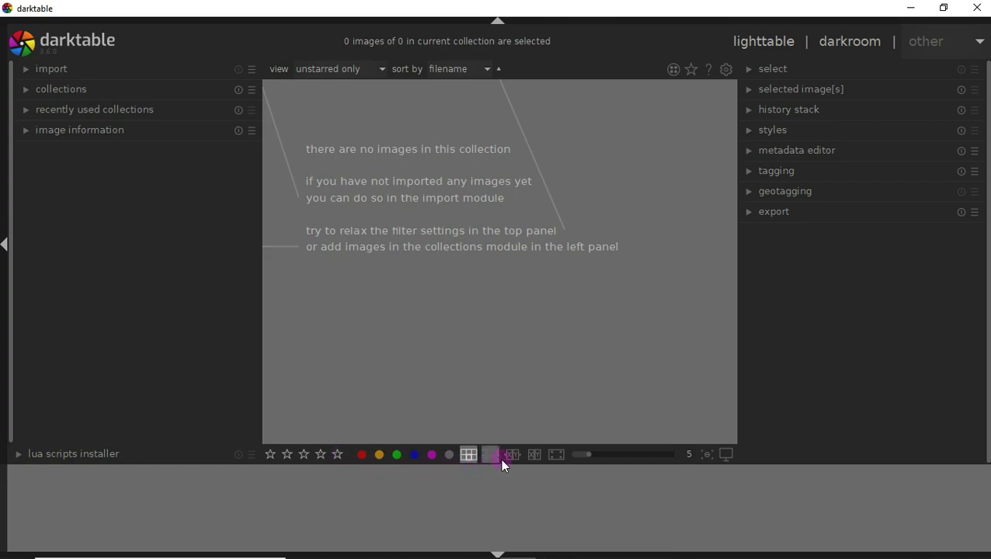
{"action": "left_click", "coordinate": [978, 41]}
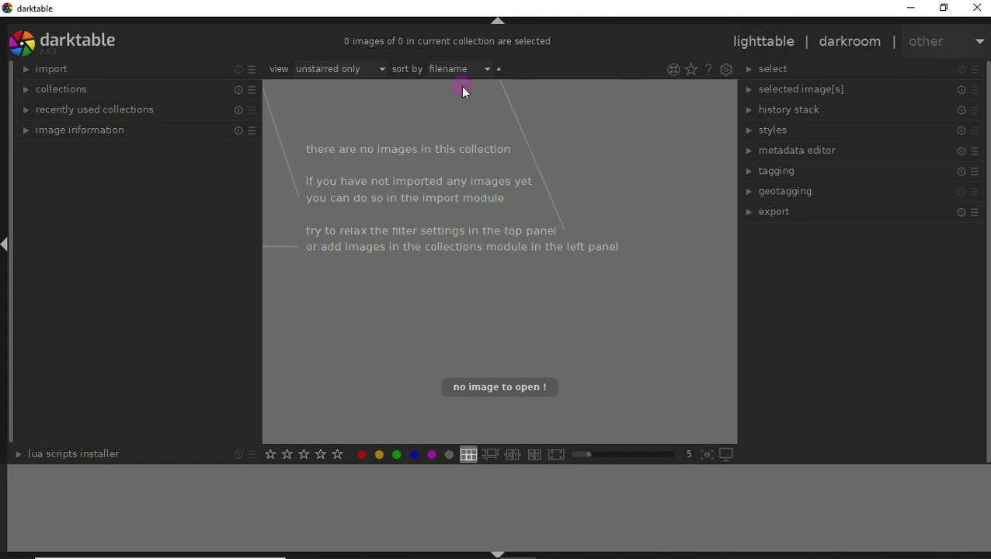
{"action": "left_click", "coordinate": [28, 69]}
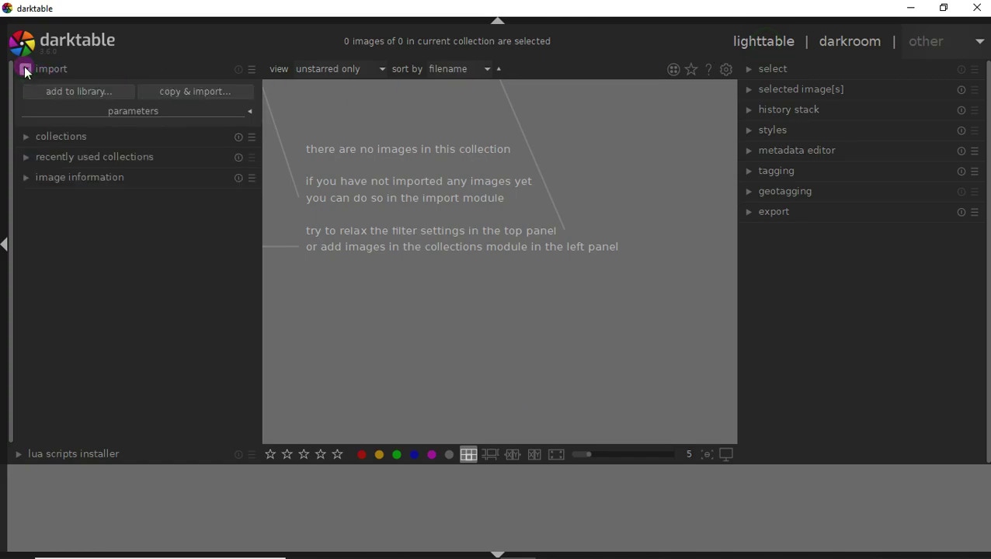
{"action": "left_click", "coordinate": [27, 70]}
{"action": "left_click", "coordinate": [28, 91]}
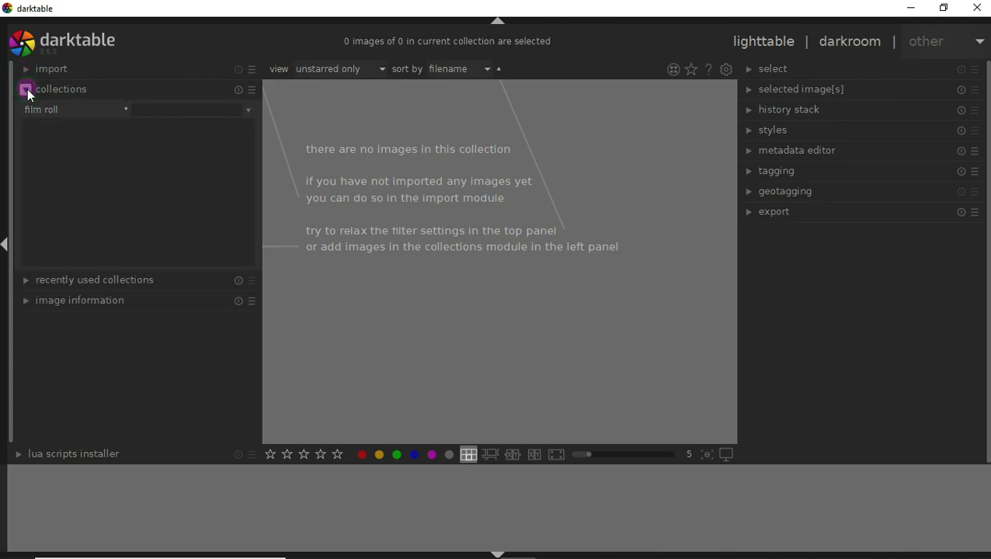
{"action": "left_click", "coordinate": [28, 91]}
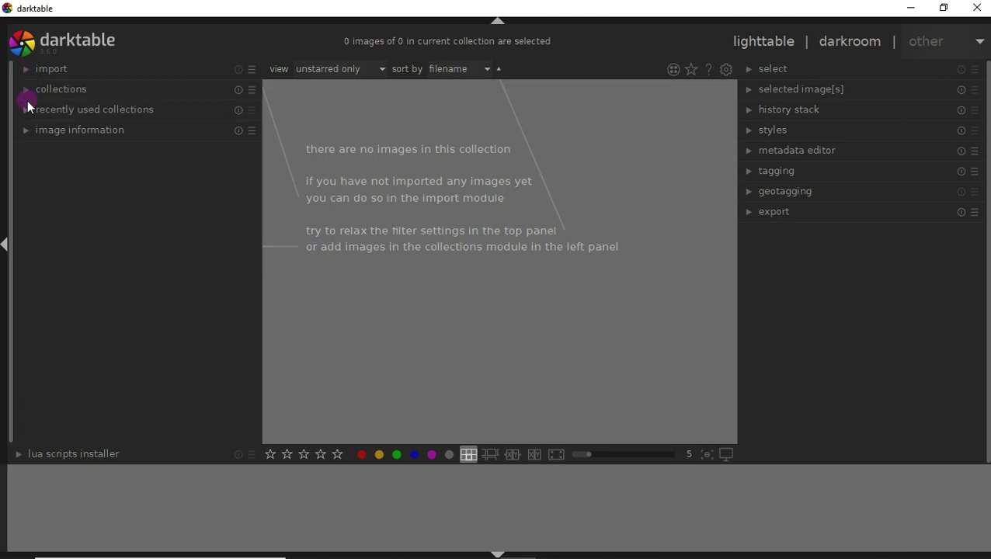
{"action": "left_click", "coordinate": [28, 111]}
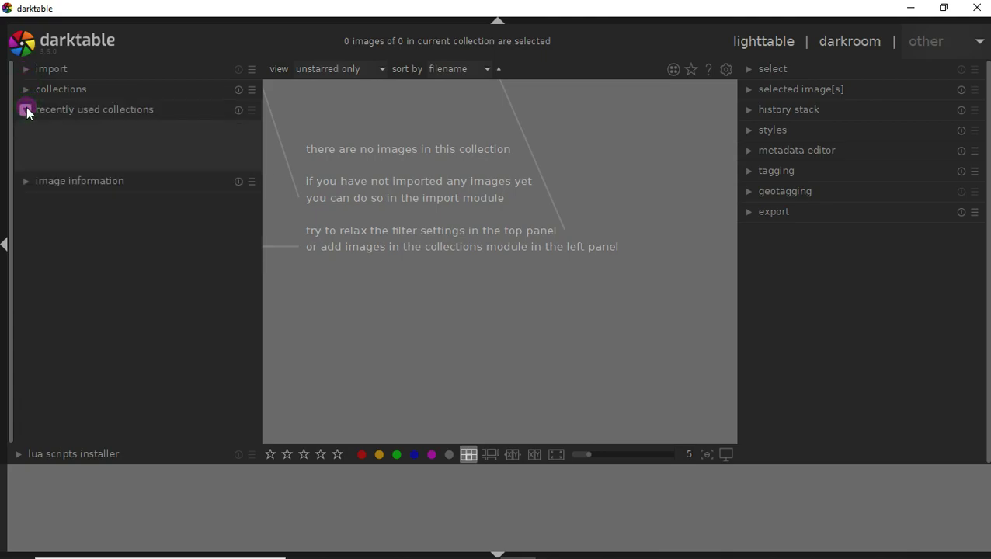
{"action": "left_click", "coordinate": [28, 111]}
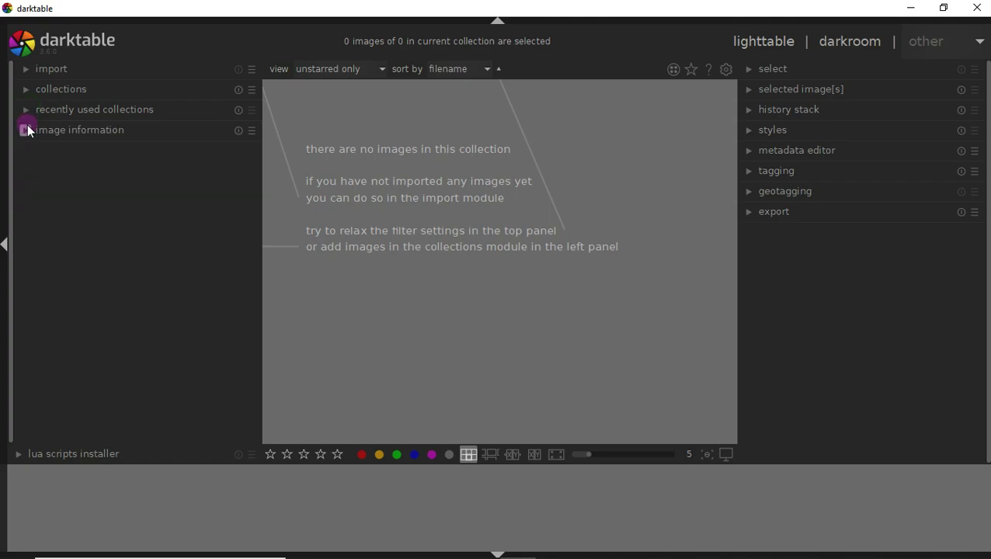
{"action": "left_click", "coordinate": [28, 131]}
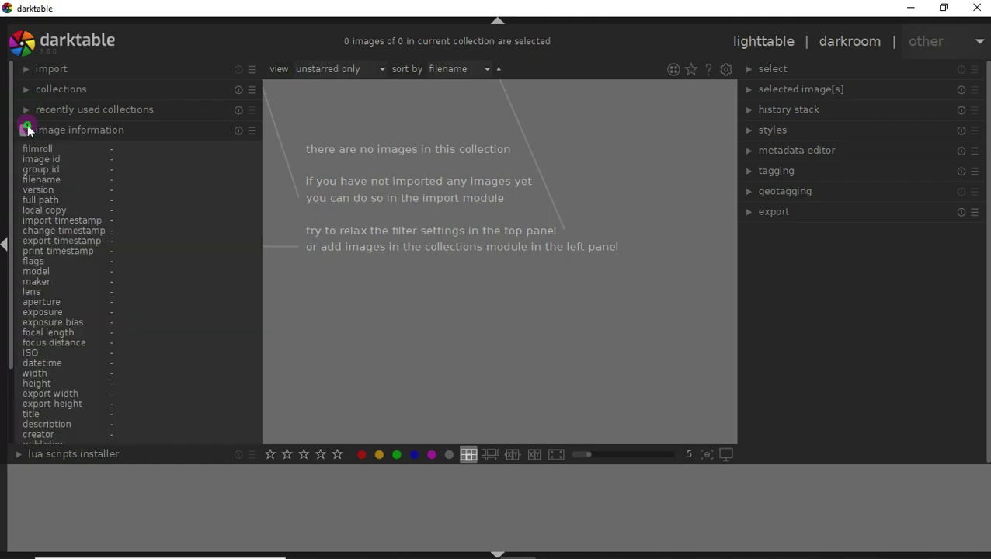
{"action": "left_click", "coordinate": [28, 129]}
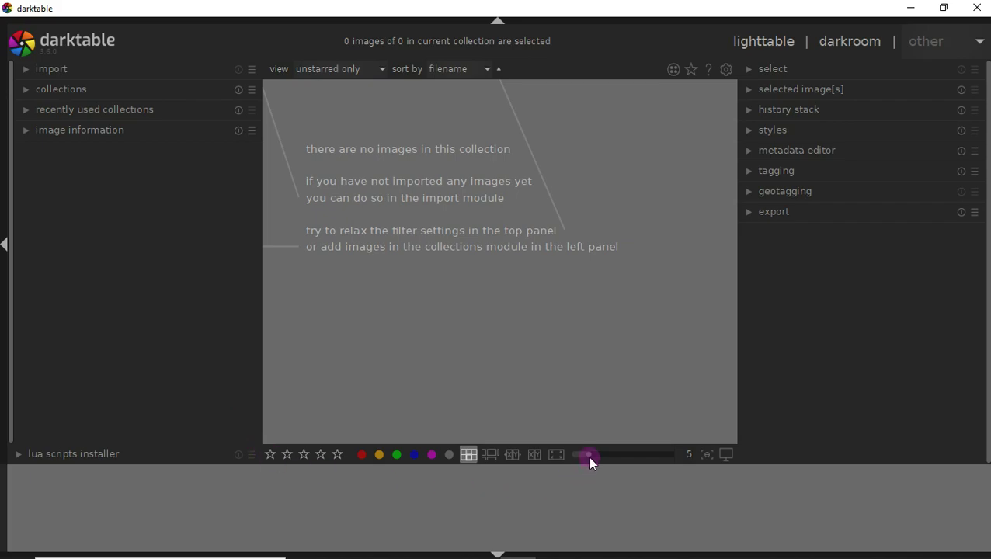
Show 8 lighttable thumbnails per row and keep perceptual as the display intent.
{"action": "left_click_drag", "start_coordinate": [592, 457], "coordinate": [619, 457]}
{"action": "left_click_drag", "start_coordinate": [703, 458], "coordinate": [665, 463]}
{"action": "left_click", "coordinate": [727, 457]}
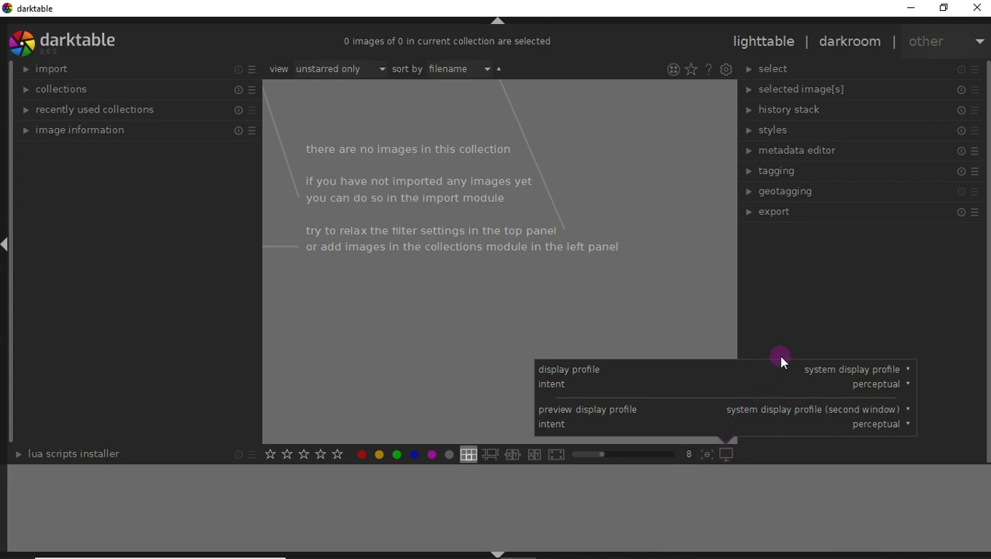
{"action": "left_click", "coordinate": [901, 371]}
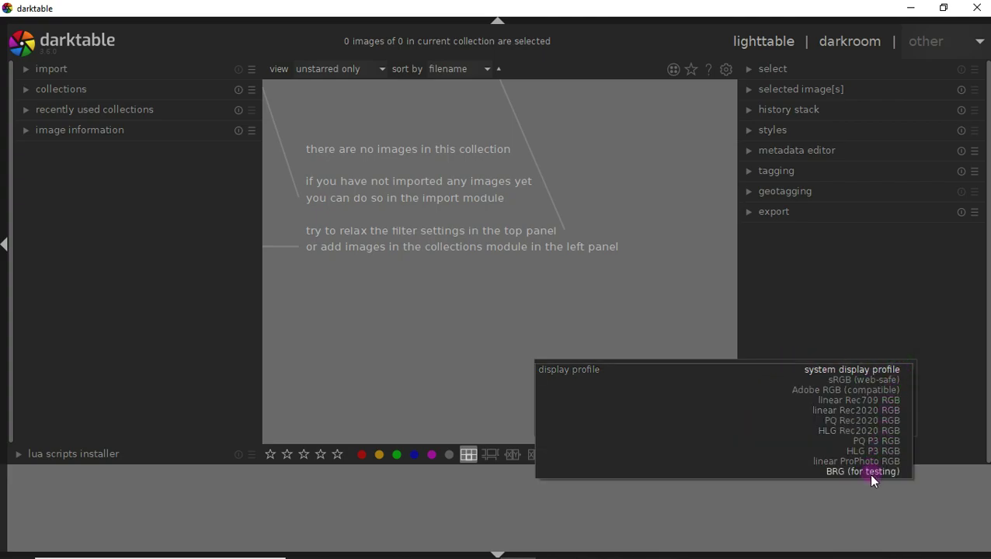
{"action": "left_click", "coordinate": [869, 371]}
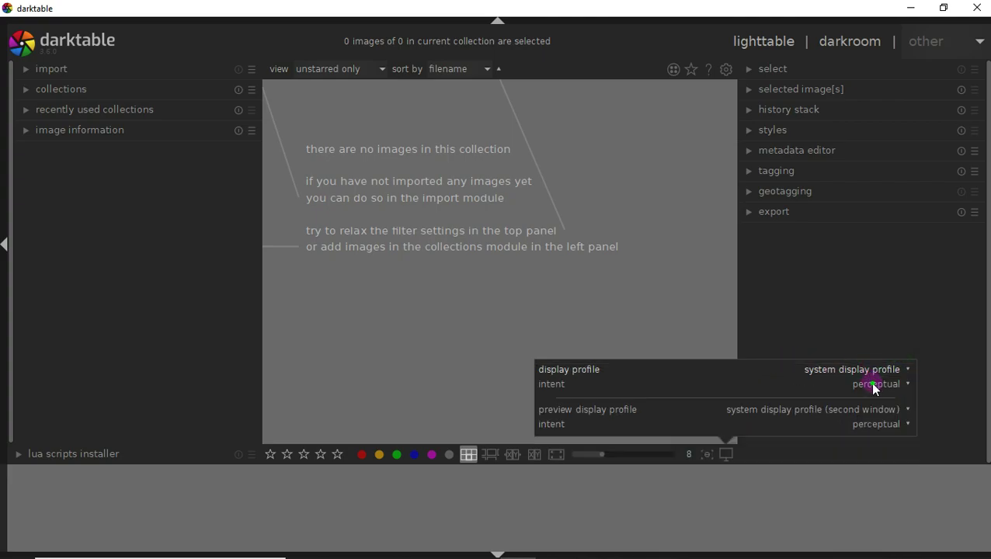
{"action": "left_click", "coordinate": [869, 381]}
{"action": "left_click", "coordinate": [874, 385]}
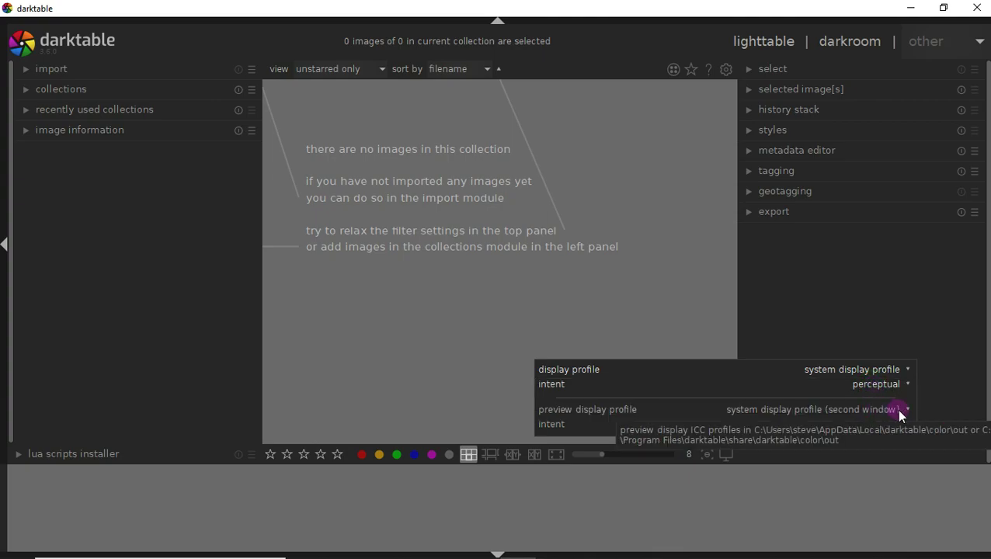
Keep the second-window system display profile and perceptual preview intent, then toggle full preview.
{"action": "left_click", "coordinate": [898, 411]}
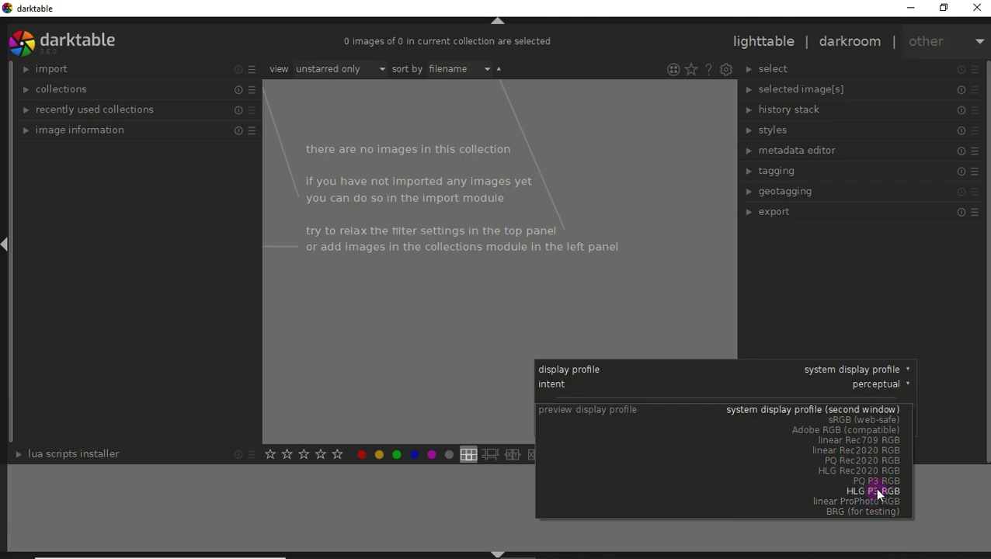
{"action": "left_click", "coordinate": [890, 410]}
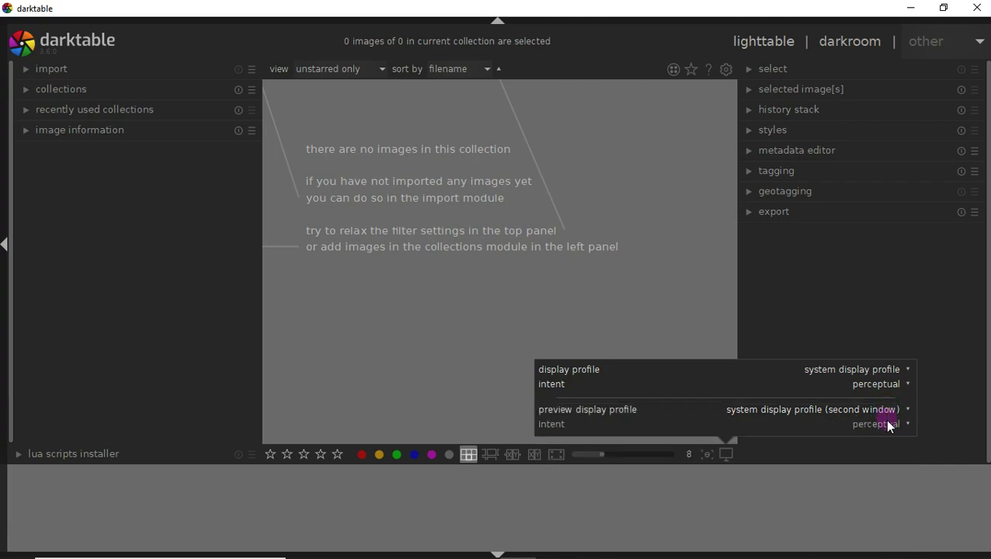
{"action": "left_click", "coordinate": [889, 425]}
{"action": "left_click", "coordinate": [885, 423]}
{"action": "left_click", "coordinate": [558, 456]}
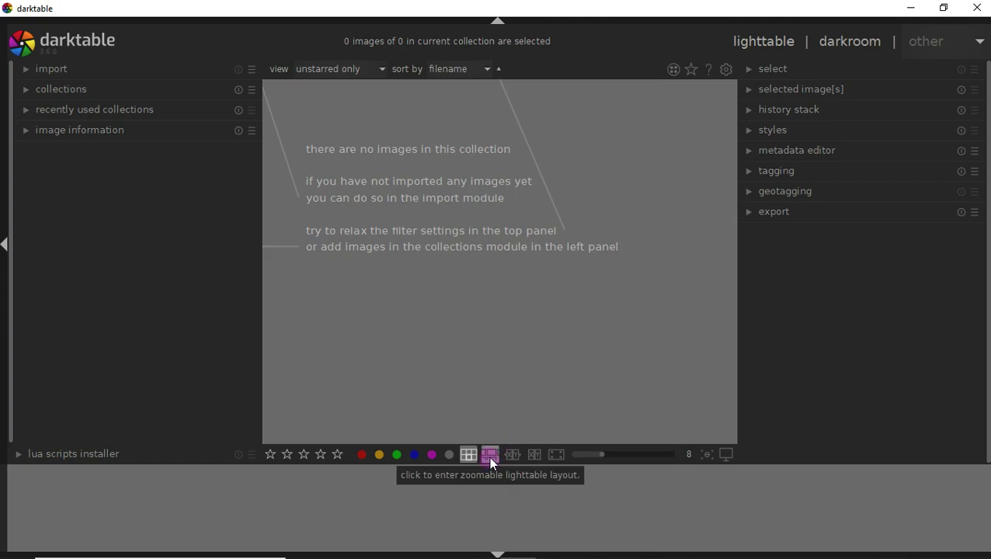
Cycle the lighttable through zoomable, culling and full preview layouts, then return to the lighttable.
{"action": "left_click", "coordinate": [489, 456]}
{"action": "left_click", "coordinate": [512, 456]}
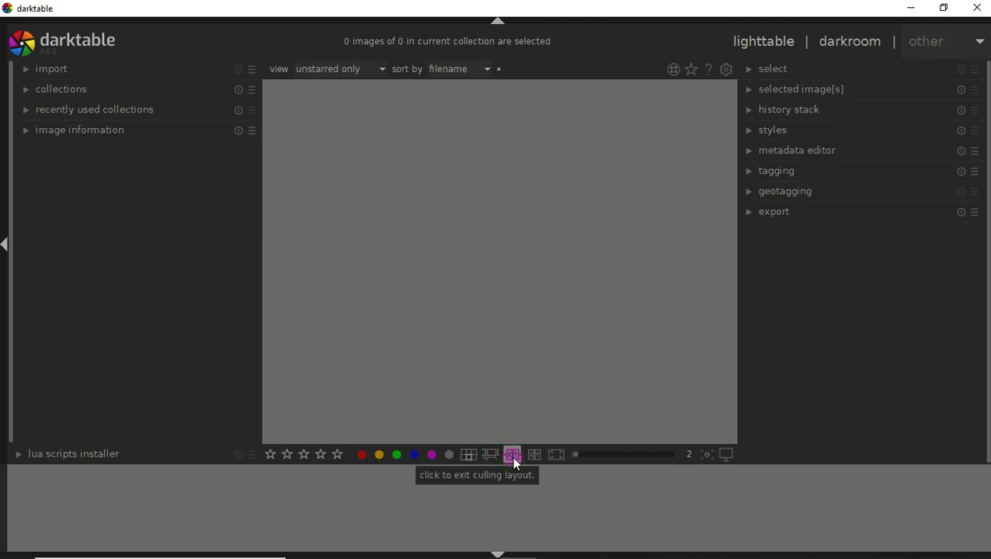
{"action": "left_click", "coordinate": [534, 456]}
{"action": "left_click", "coordinate": [553, 456]}
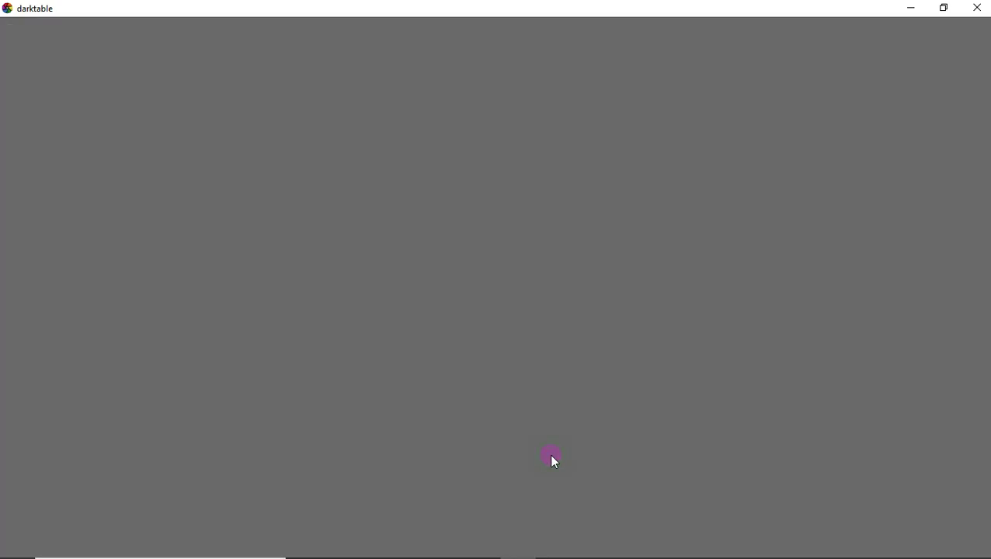
{"action": "left_click", "coordinate": [553, 456]}
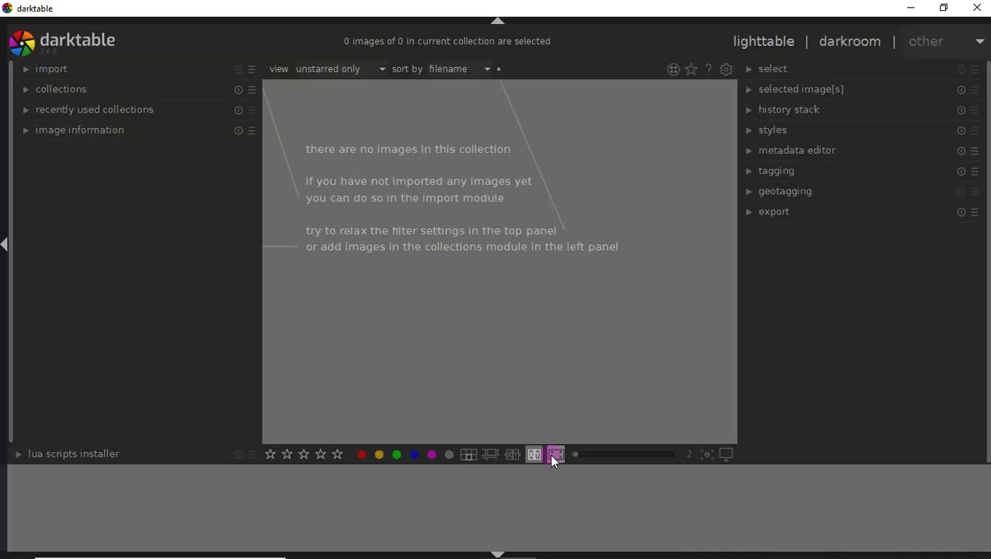
Expand the import module and its parameters to reach the add-to-library window.
{"action": "left_click", "coordinate": [27, 72]}
{"action": "left_click", "coordinate": [49, 87]}
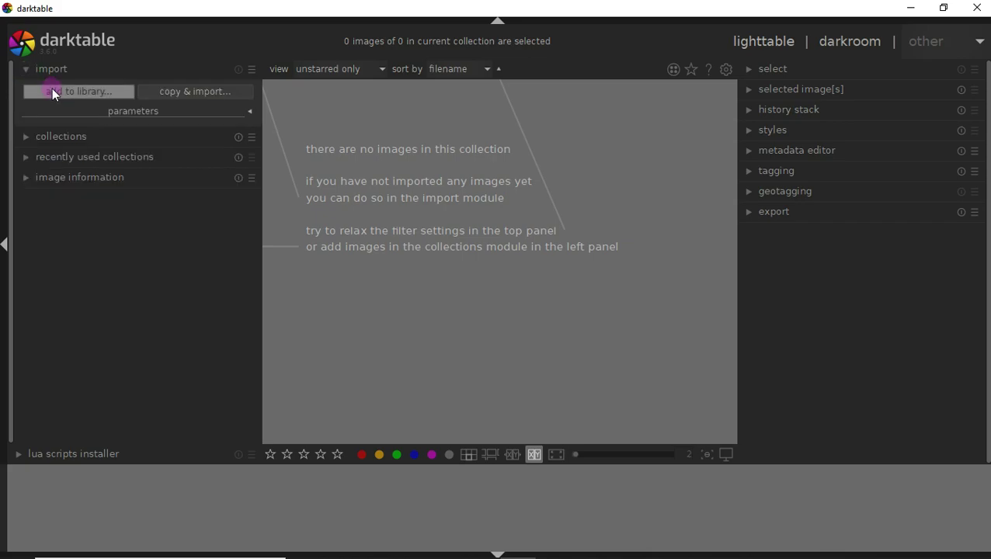
{"action": "left_click", "coordinate": [160, 111]}
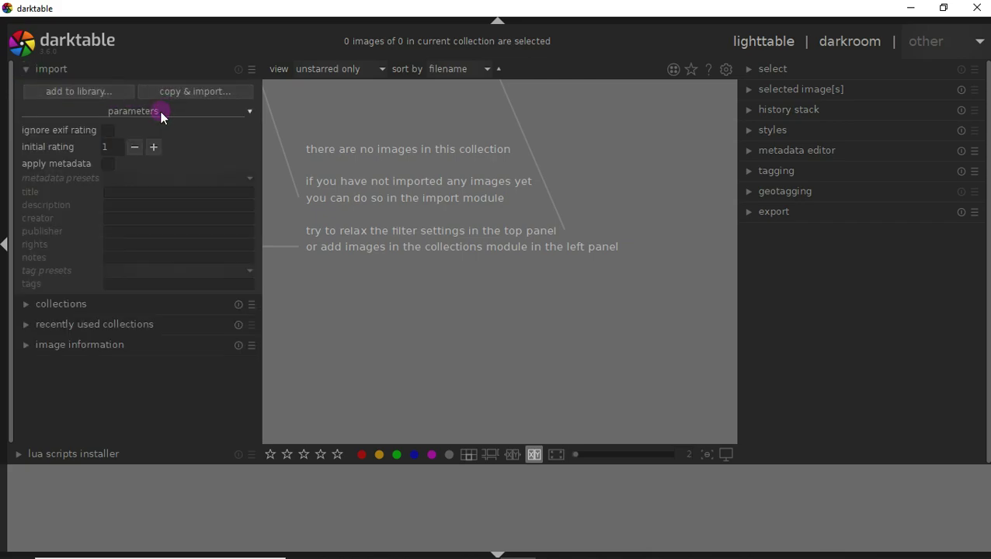
{"action": "left_click", "coordinate": [159, 111]}
Import only 1.Elementary-OS-Update-Available.png from the Desktop folder into the library.
{"action": "left_click", "coordinate": [97, 94]}
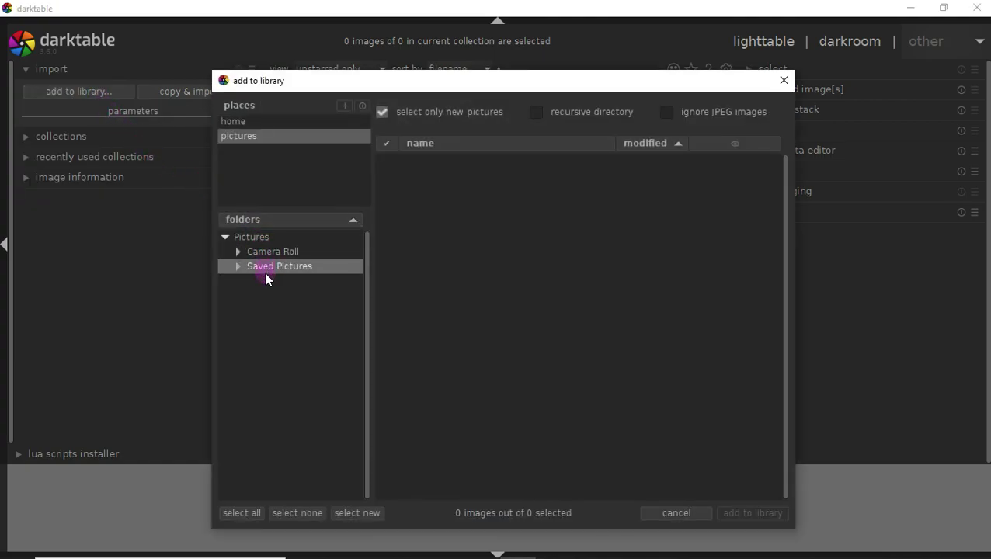
{"action": "left_click", "coordinate": [245, 120]}
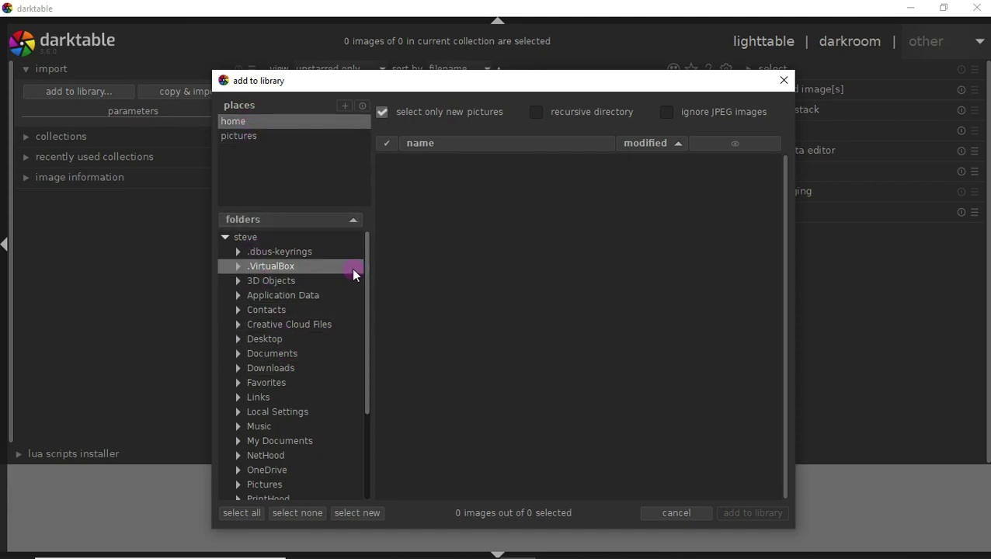
{"action": "left_click_drag", "start_coordinate": [367, 366], "coordinate": [366, 470]}
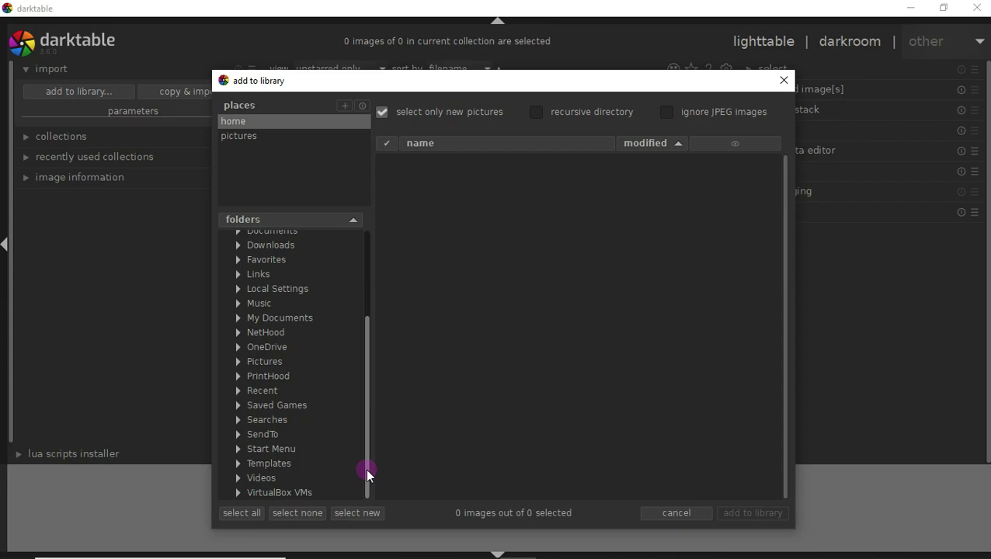
{"action": "mouse_move", "coordinate": [368, 458]}
{"action": "left_mouse_down"}
{"action": "mouse_move", "coordinate": [362, 399]}
{"action": "mouse_move", "coordinate": [327, 369]}
{"action": "left_mouse_up"}
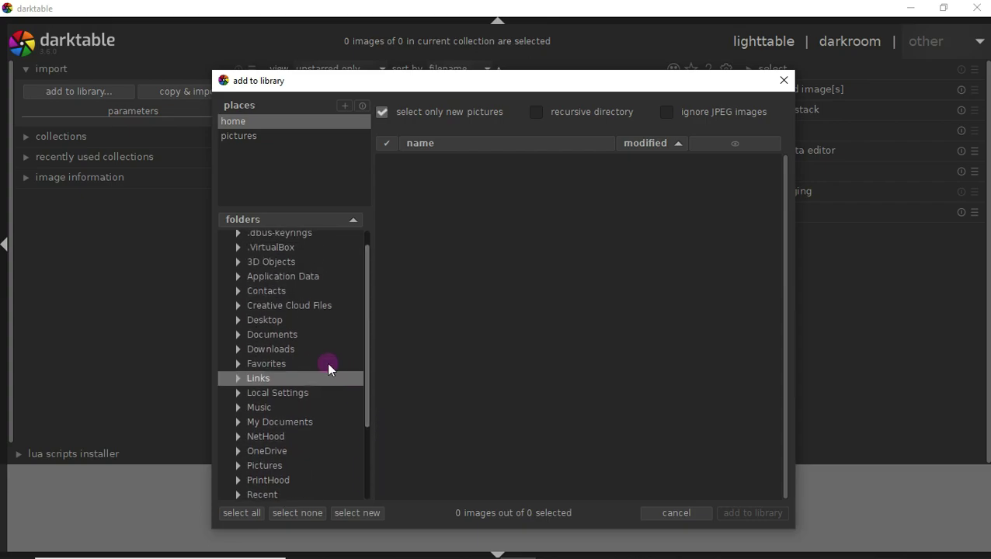
{"action": "left_click", "coordinate": [248, 320]}
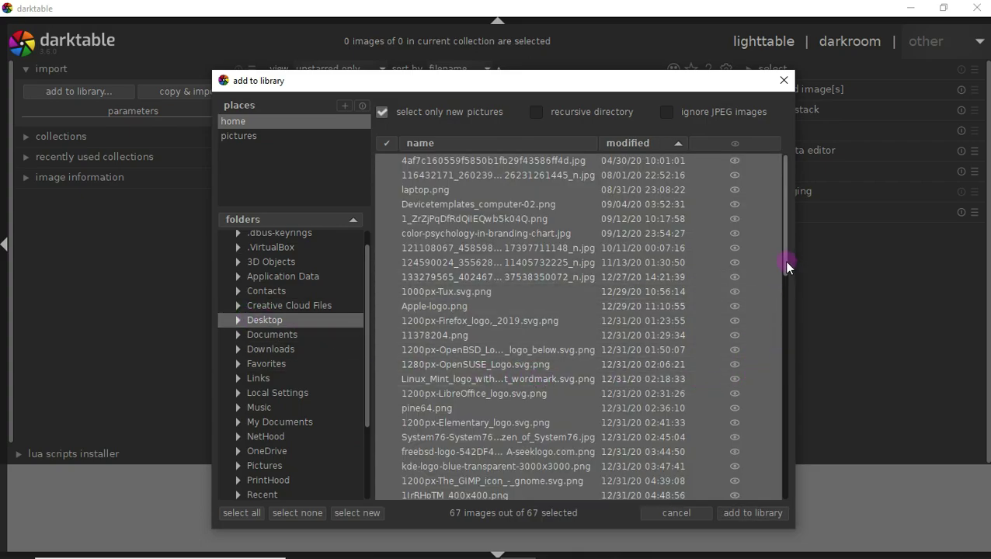
{"action": "left_click_drag", "start_coordinate": [784, 263], "coordinate": [825, 465]}
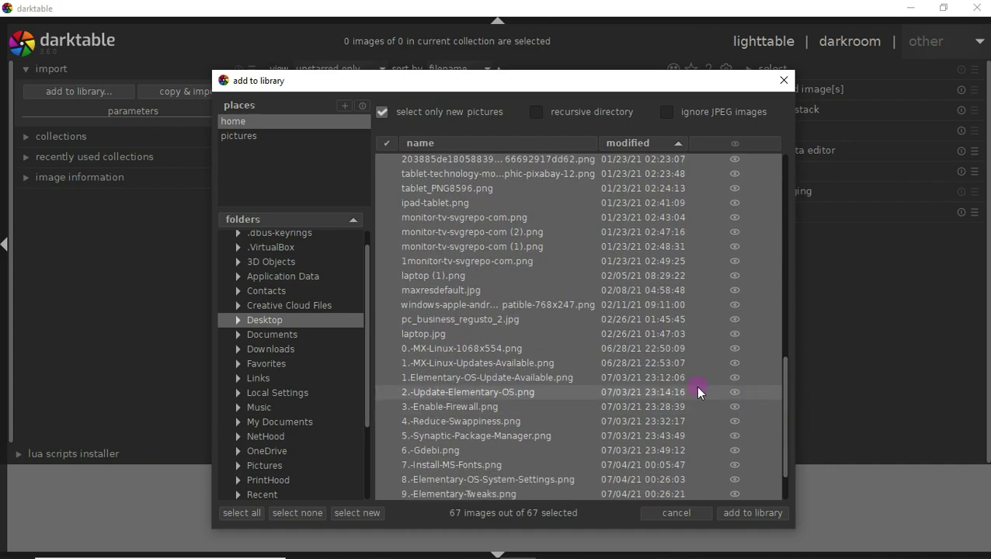
{"action": "left_click", "coordinate": [538, 379]}
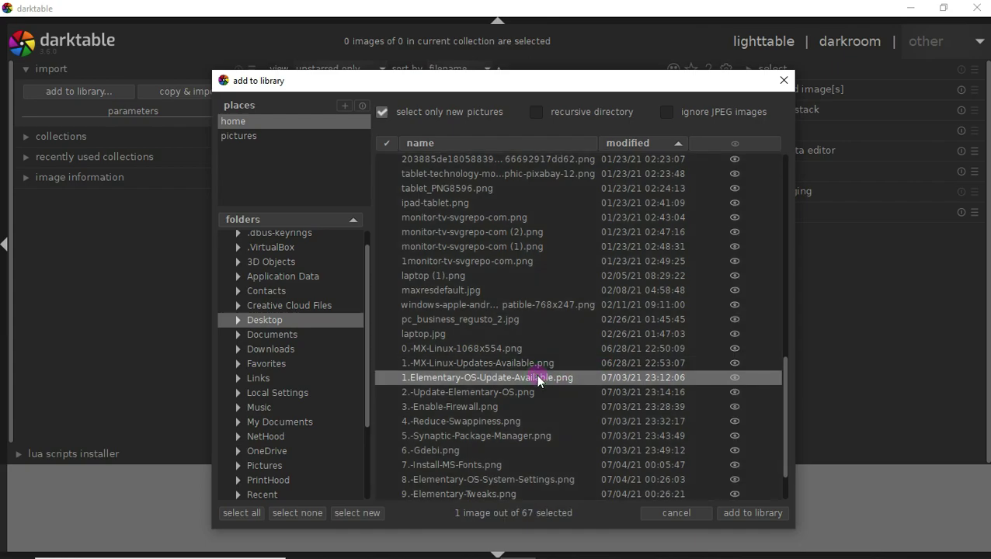
{"action": "left_click", "coordinate": [735, 513]}
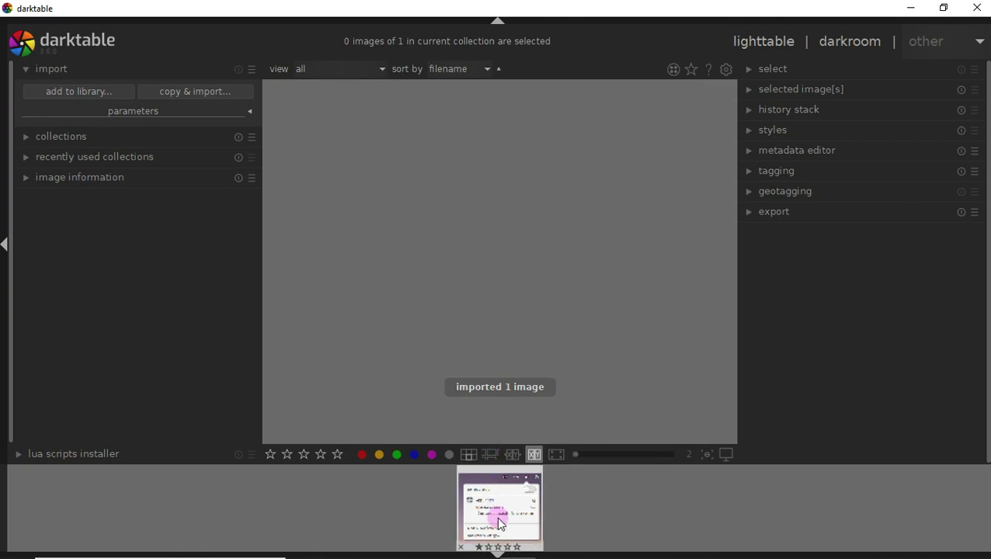
Preview the imported screenshot, try the zoomable and culling layouts, then open it in the darkroom.
{"action": "left_click", "coordinate": [496, 517]}
{"action": "mouse_move", "coordinate": [668, 210]}
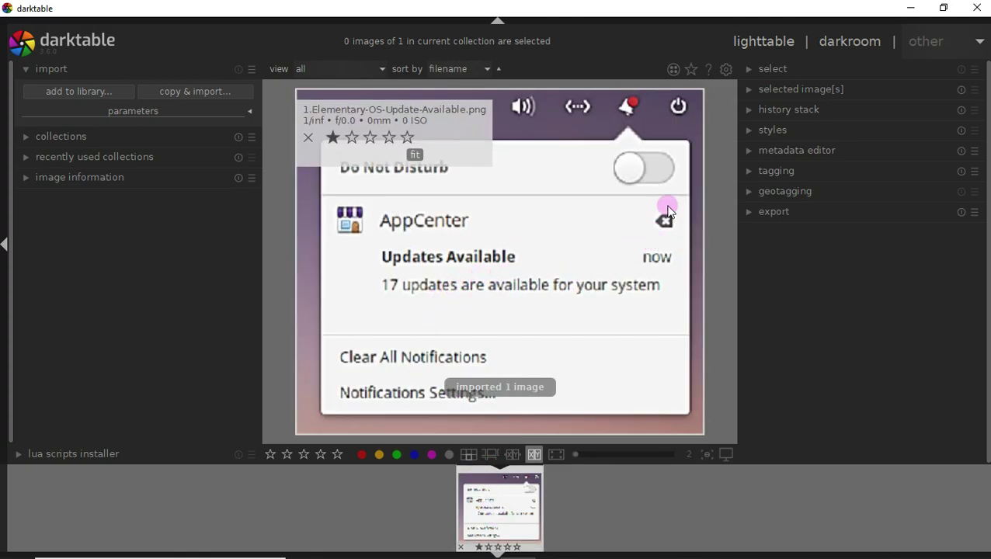
{"action": "left_click", "coordinate": [493, 456]}
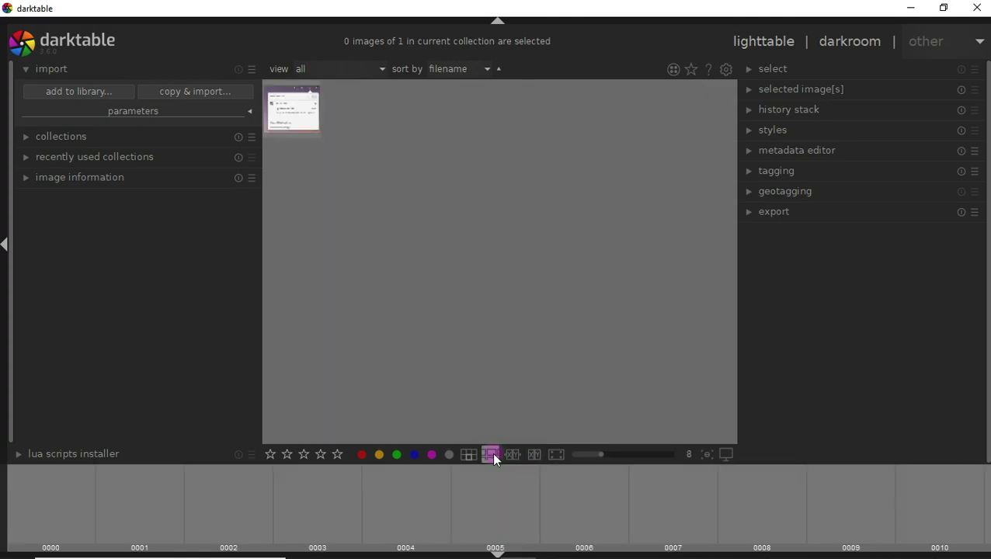
{"action": "left_click", "coordinate": [515, 457]}
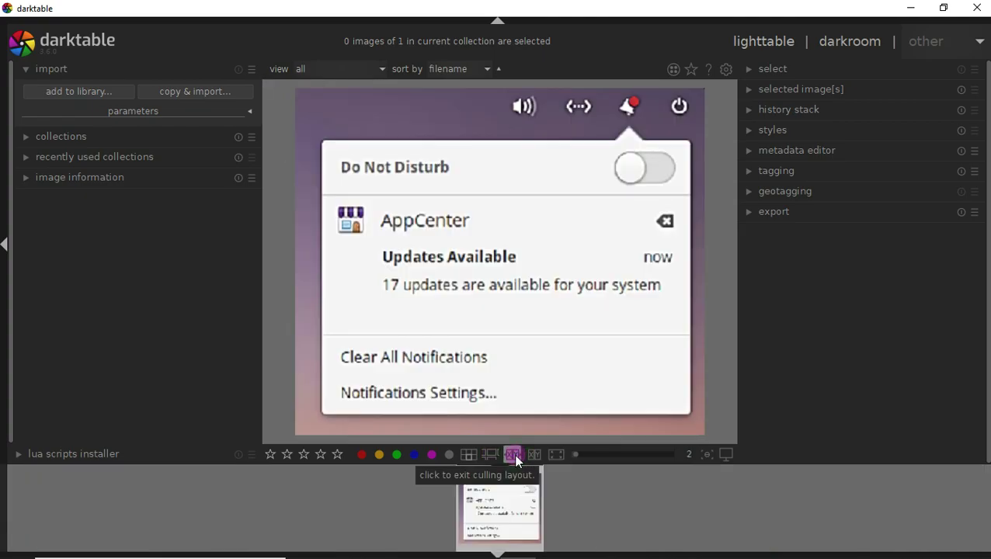
{"action": "left_click", "coordinate": [534, 454]}
{"action": "left_click", "coordinate": [513, 454]}
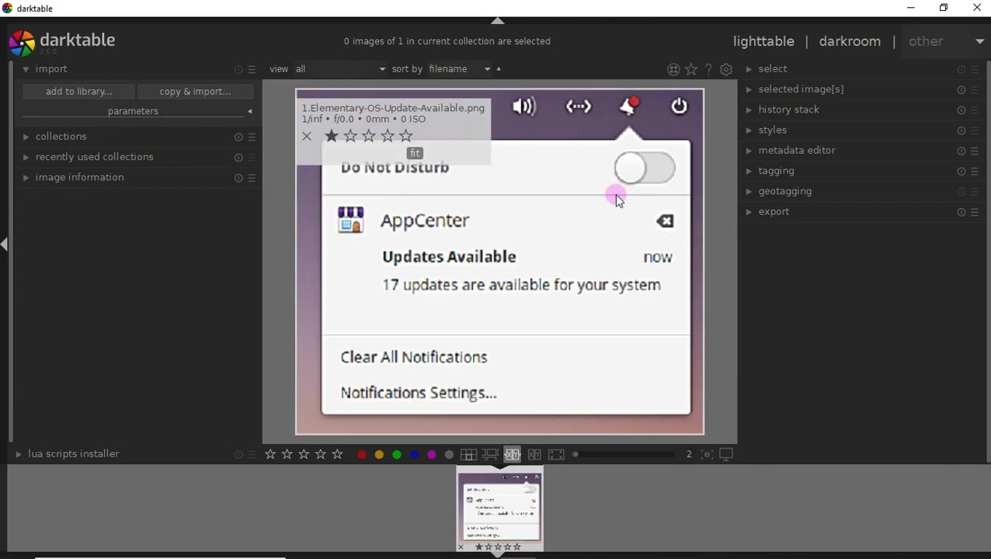
{"action": "left_click", "coordinate": [865, 45]}
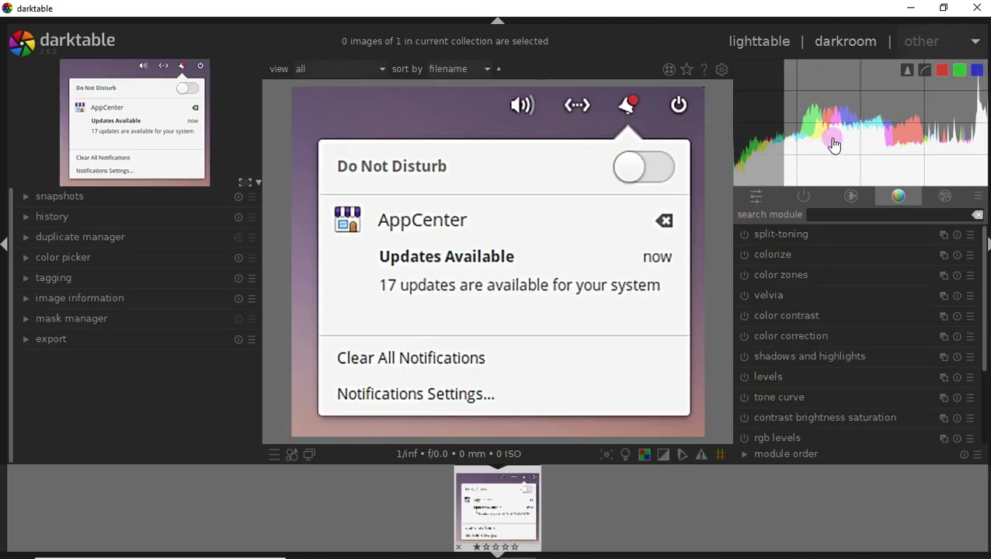
Switch the histogram to a logarithmic scale and toggle its red channel off and on.
{"action": "left_click", "coordinate": [926, 70]}
{"action": "left_click", "coordinate": [926, 71]}
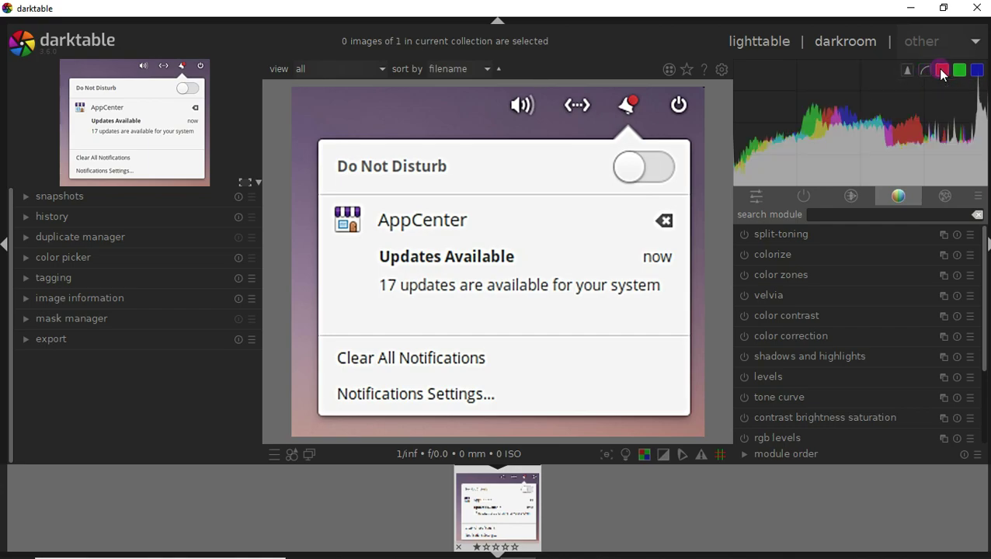
{"action": "left_click", "coordinate": [942, 70]}
{"action": "left_click", "coordinate": [942, 71]}
Nudge the exposure from the histogram and toggle the active-modules list on and off.
{"action": "mouse_move", "coordinate": [845, 154]}
{"action": "left_mouse_down"}
{"action": "mouse_move", "coordinate": [894, 157]}
{"action": "mouse_move", "coordinate": [796, 141]}
{"action": "mouse_move", "coordinate": [840, 148]}
{"action": "left_mouse_up"}
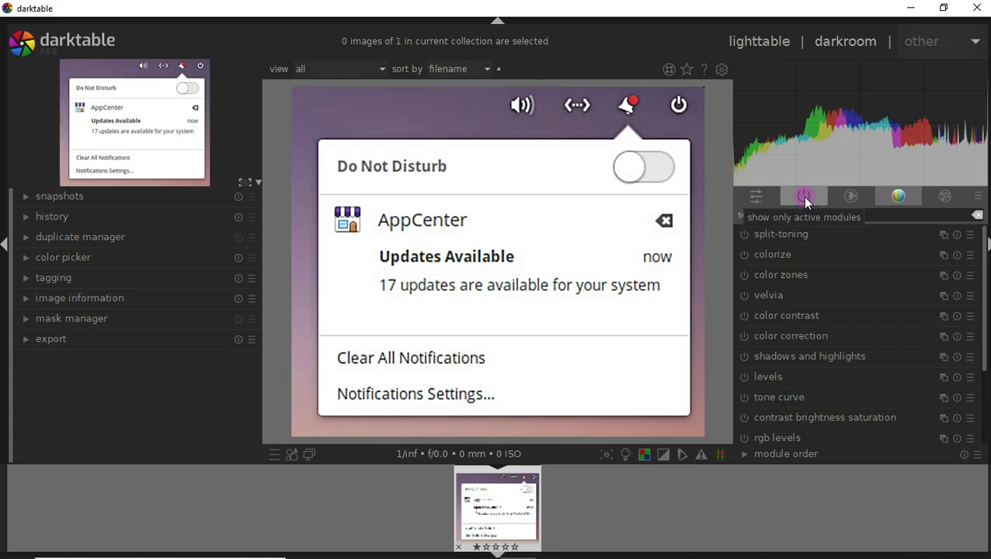
{"action": "left_click", "coordinate": [806, 199]}
{"action": "left_click", "coordinate": [806, 198]}
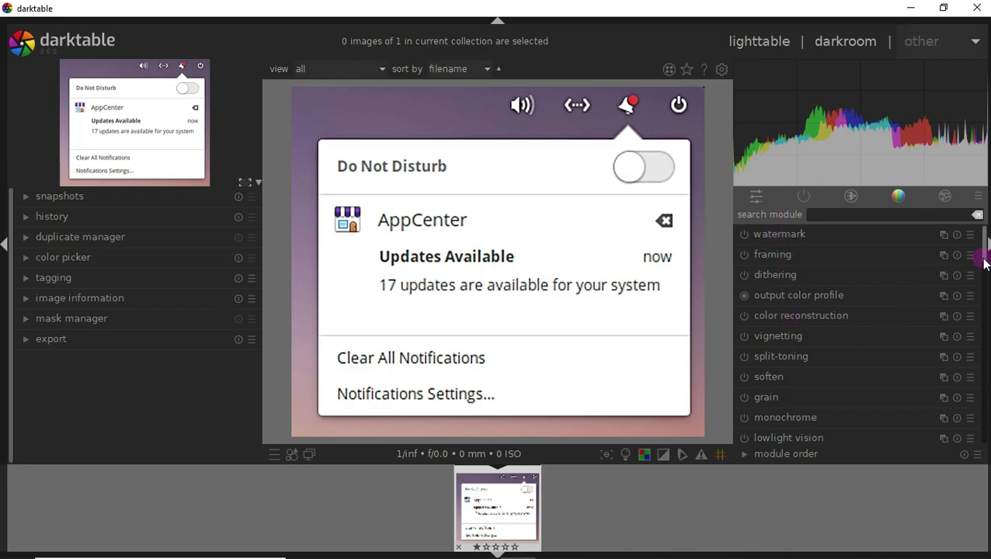
{"action": "left_click_drag", "start_coordinate": [984, 261], "coordinate": [984, 344]}
Set the sharpen module radius to 4.450 and amount to 0.881, leaving threshold at 0.500.
{"action": "left_click", "coordinate": [769, 356]}
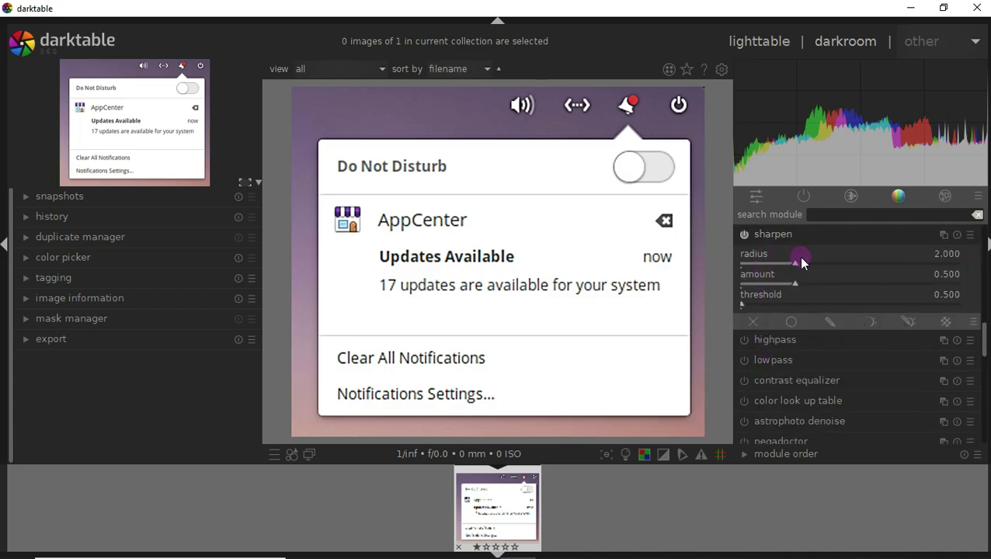
{"action": "mouse_move", "coordinate": [802, 264]}
{"action": "left_mouse_down"}
{"action": "mouse_move", "coordinate": [792, 261]}
{"action": "mouse_move", "coordinate": [924, 274]}
{"action": "left_mouse_up"}
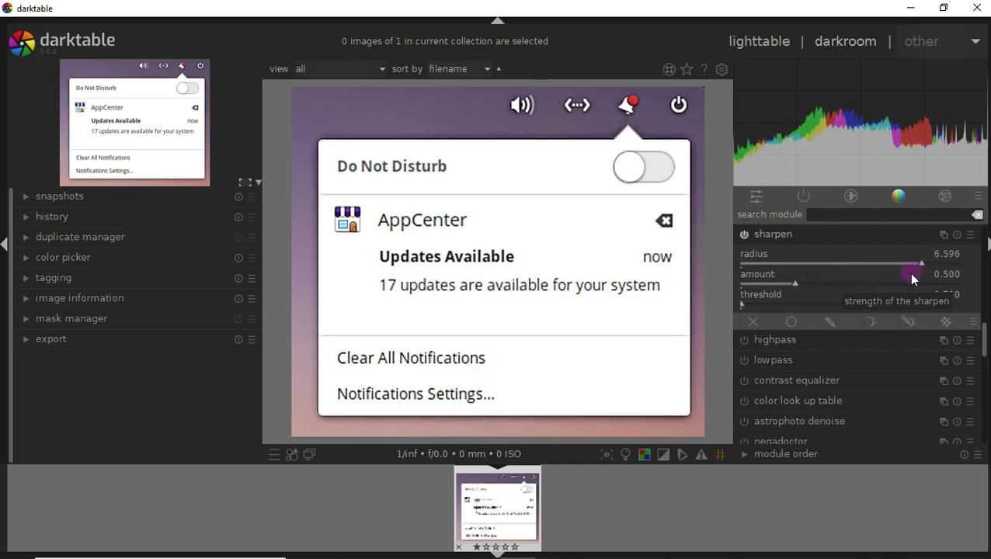
{"action": "left_click", "coordinate": [863, 261]}
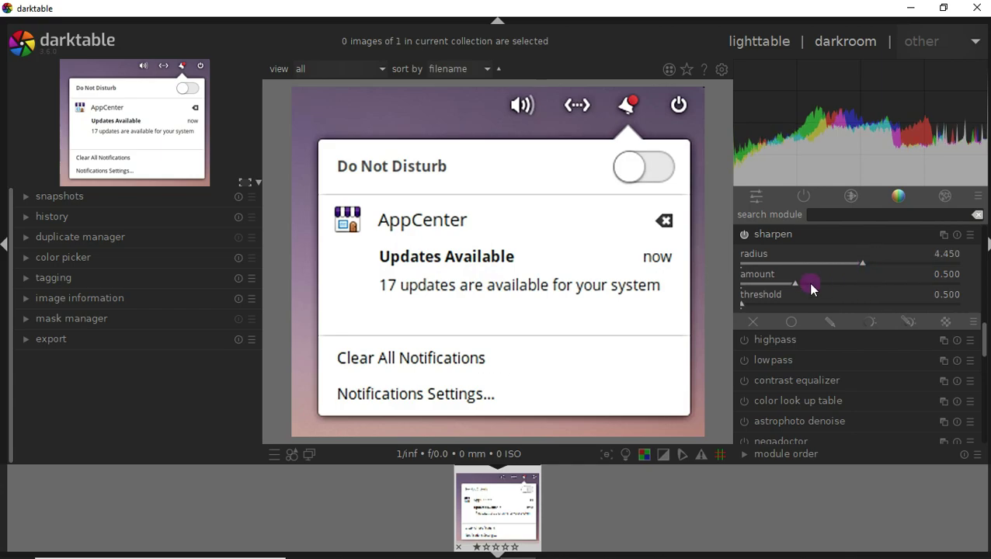
{"action": "mouse_move", "coordinate": [794, 291]}
{"action": "left_mouse_down"}
{"action": "mouse_move", "coordinate": [884, 296]}
{"action": "mouse_move", "coordinate": [865, 285]}
{"action": "left_mouse_up"}
{"action": "left_click_drag", "start_coordinate": [860, 284], "coordinate": [837, 290]}
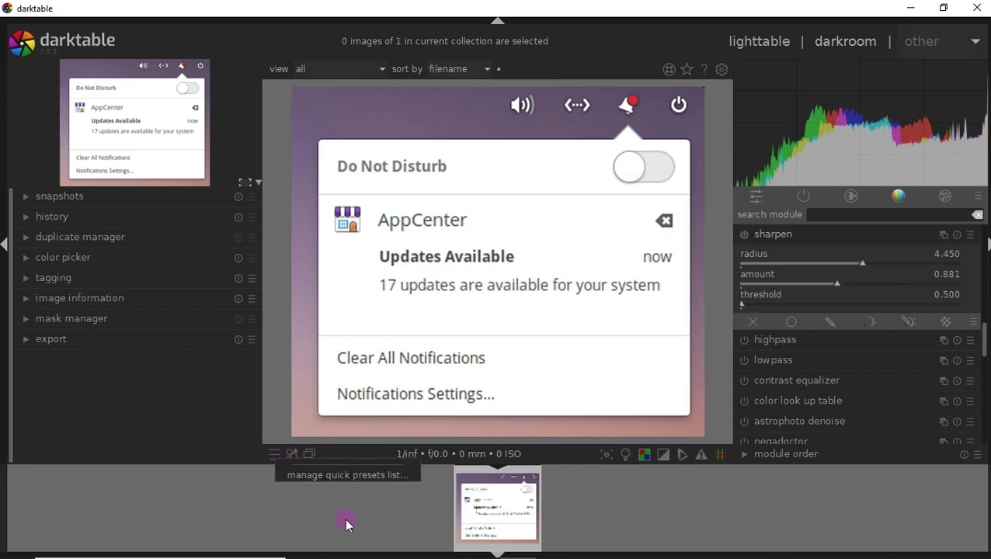
{"action": "left_click", "coordinate": [310, 455]}
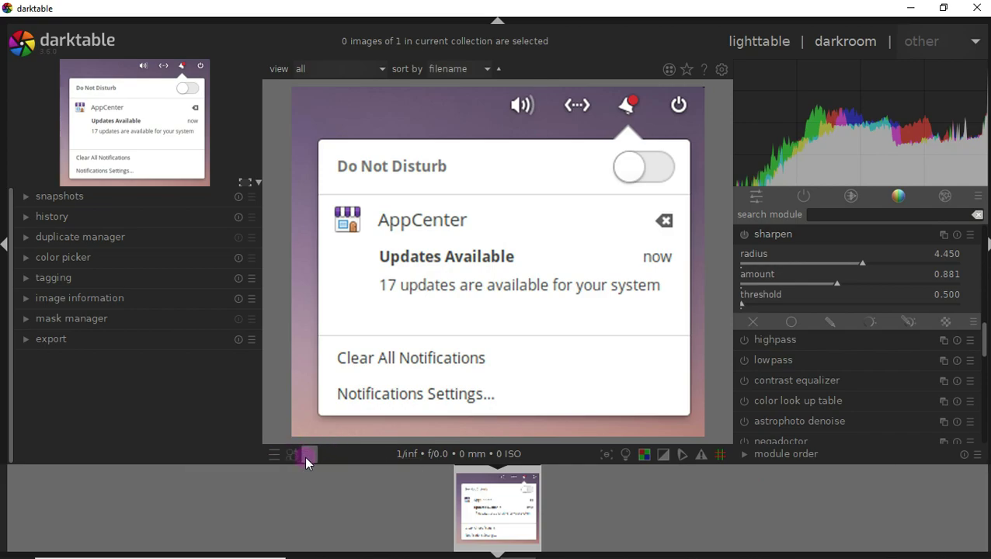
Show the quick access group with the exposure, crop and white balance modules.
{"action": "left_click", "coordinate": [752, 197]}
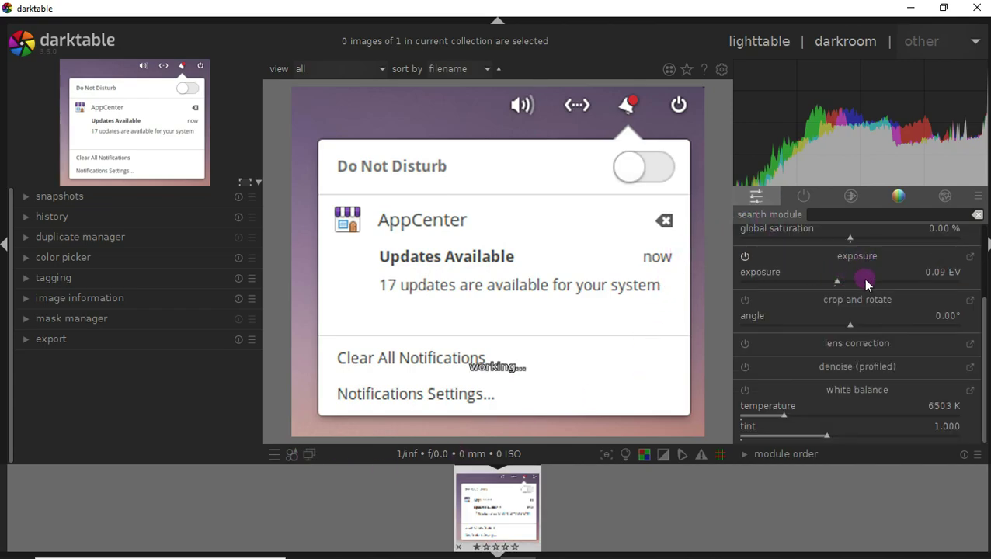
{"action": "scroll", "coordinate": [870, 284], "scroll_direction": "up", "scroll_amount": 2}
{"action": "scroll", "coordinate": [871, 289], "scroll_direction": "down", "scroll_amount": 4}
{"action": "scroll", "coordinate": [871, 287], "scroll_direction": "down", "scroll_amount": 3}
{"action": "scroll", "coordinate": [871, 287], "scroll_direction": "down", "scroll_amount": 3}
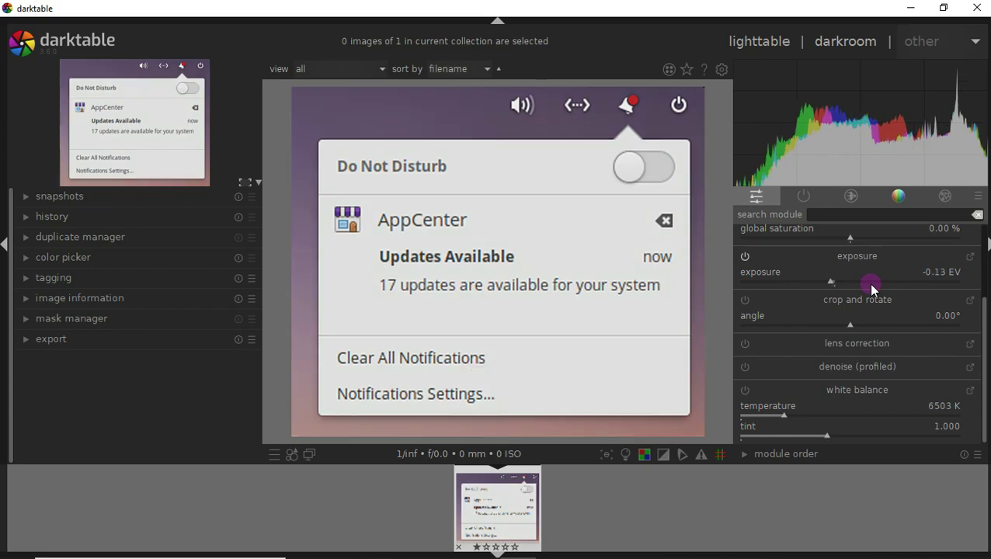
{"action": "scroll", "coordinate": [871, 288], "scroll_direction": "down", "scroll_amount": 3}
{"action": "scroll", "coordinate": [872, 287], "scroll_direction": "up", "scroll_amount": 5}
{"action": "scroll", "coordinate": [872, 288], "scroll_direction": "up", "scroll_amount": 2}
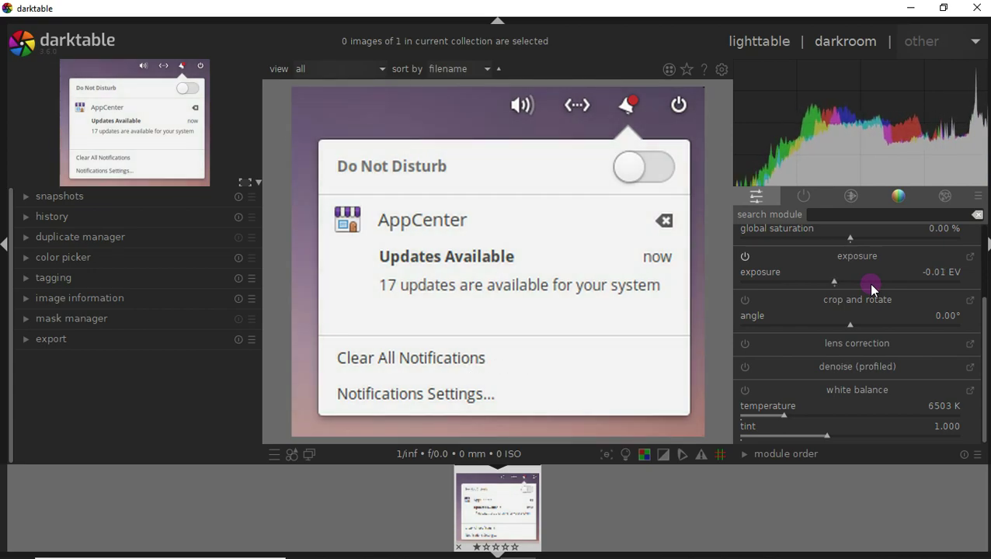
Set the exposure correction to 0.38 EV, toggling the exposure module off and on.
{"action": "left_click", "coordinate": [740, 257]}
{"action": "left_click_drag", "start_coordinate": [835, 282], "coordinate": [960, 282]}
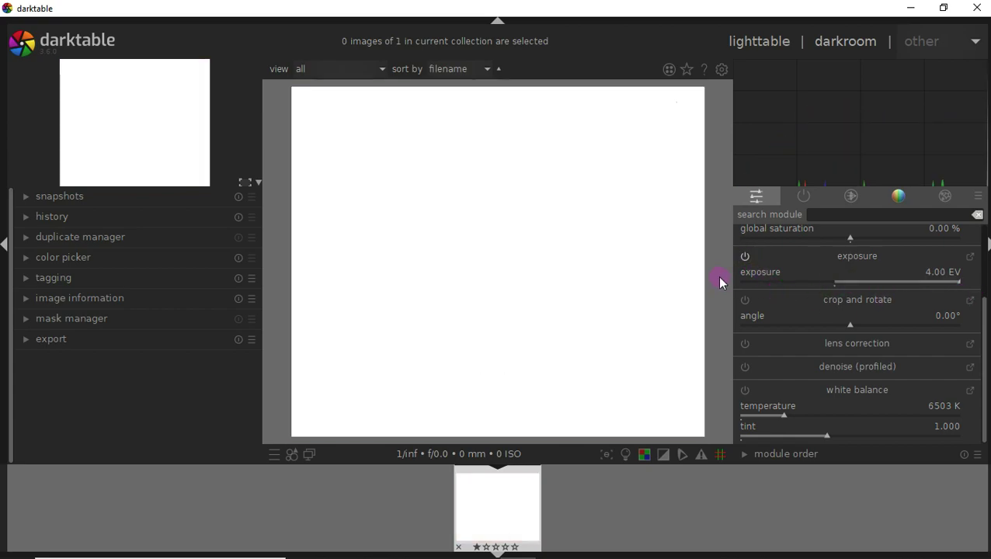
{"action": "left_click", "coordinate": [744, 256]}
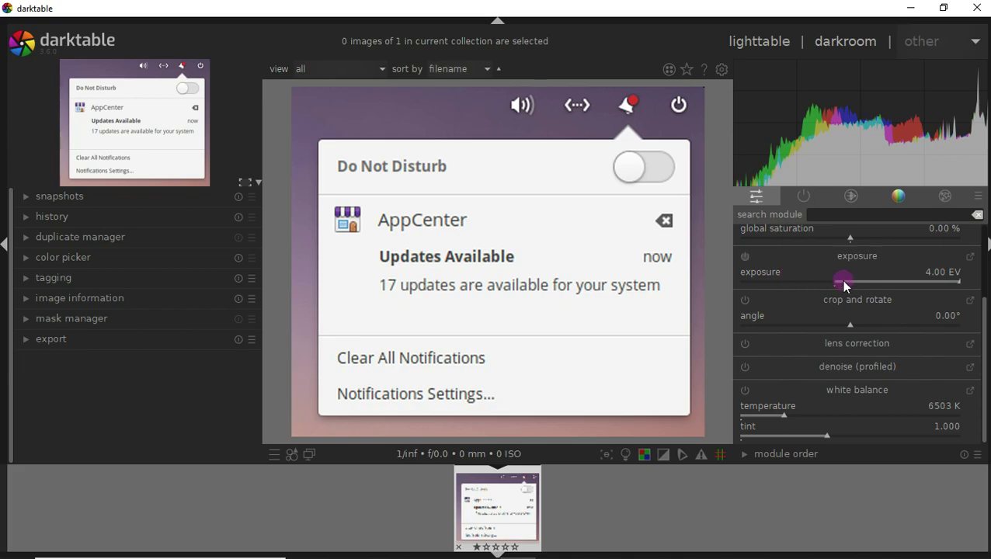
{"action": "left_click", "coordinate": [843, 282]}
{"action": "left_click", "coordinate": [744, 256]}
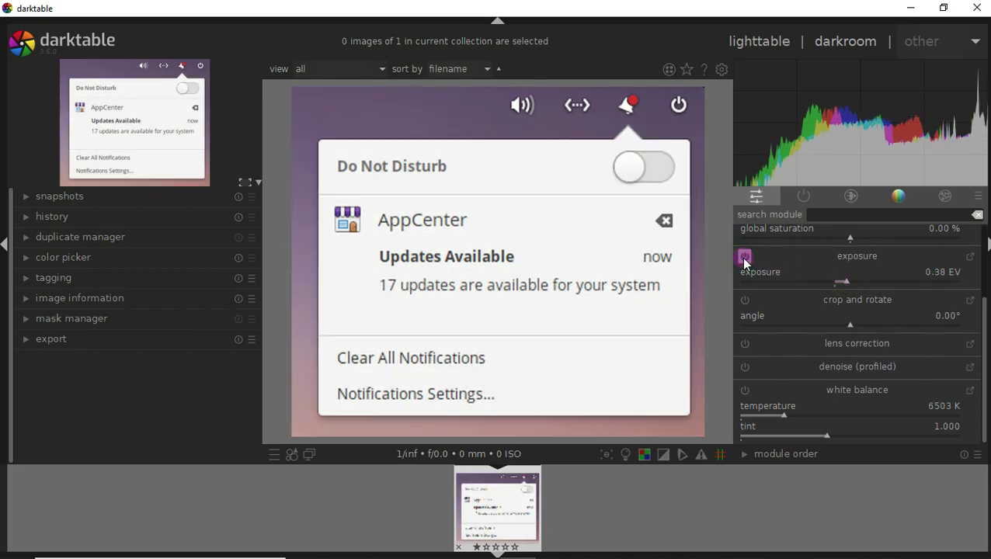
Set the crop and rotate angle to -0.50° and open darktable's preferences.
{"action": "scroll", "coordinate": [776, 312], "scroll_direction": "down", "scroll_amount": 2}
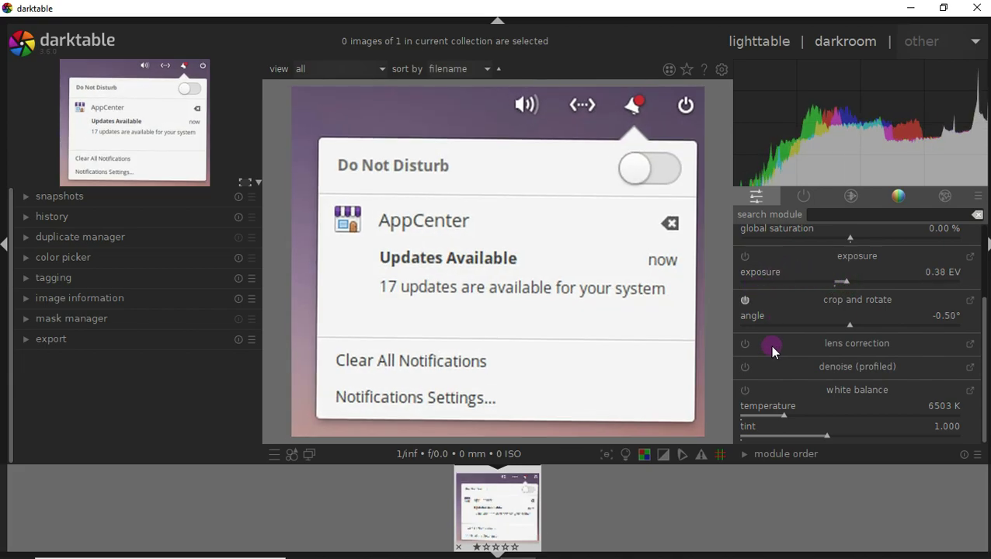
{"action": "scroll", "coordinate": [985, 345], "scroll_direction": "up", "scroll_amount": 3}
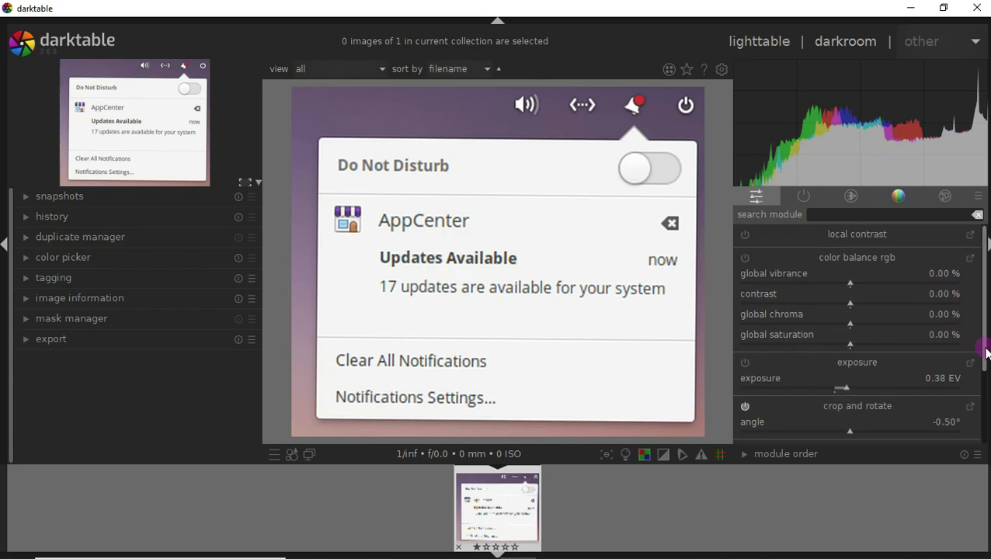
{"action": "scroll", "coordinate": [984, 342], "scroll_direction": "down", "scroll_amount": 2}
{"action": "scroll", "coordinate": [985, 343], "scroll_direction": "down", "scroll_amount": 2}
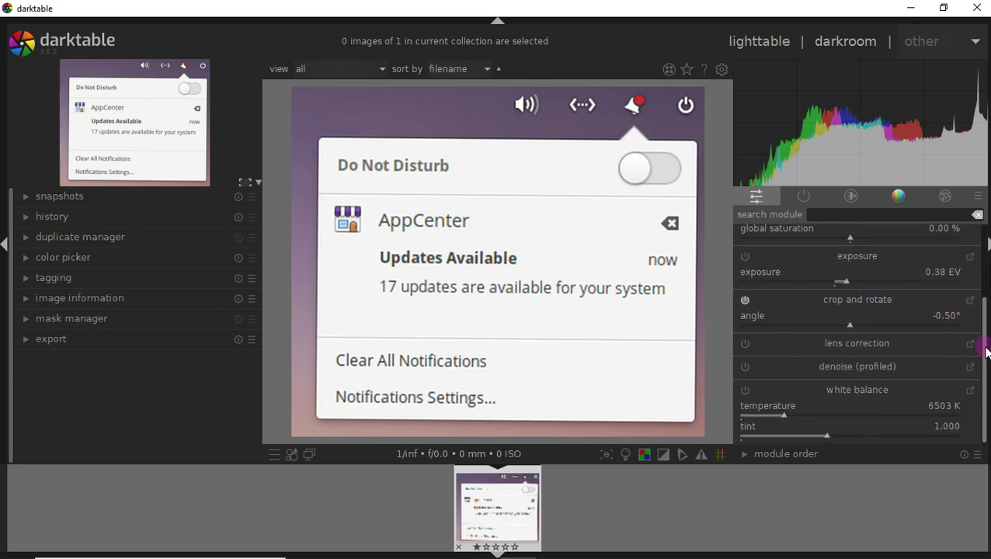
{"action": "left_click", "coordinate": [721, 71]}
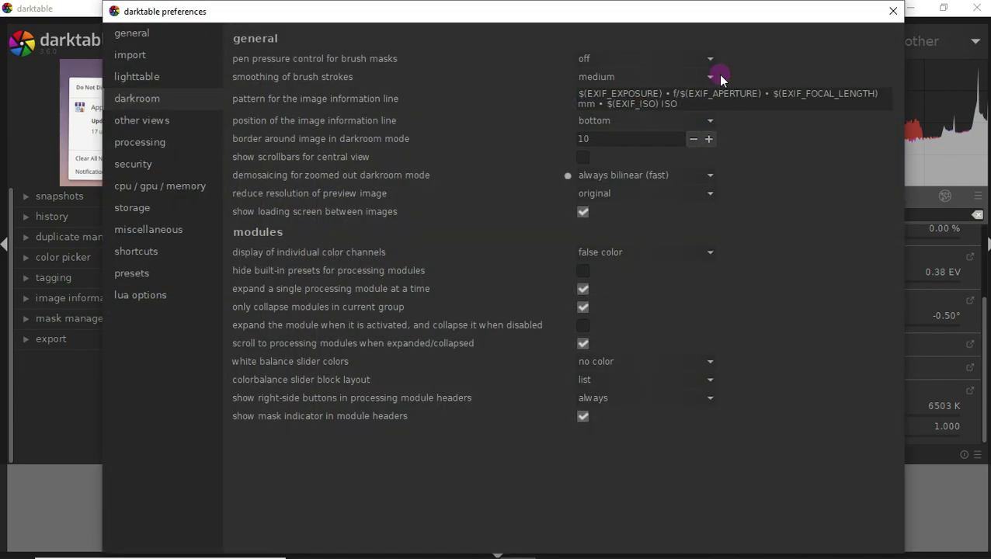
Browse the general, import, lighttable, darkroom, other views and processing preference pages.
{"action": "left_click", "coordinate": [163, 34]}
{"action": "left_click", "coordinate": [163, 59]}
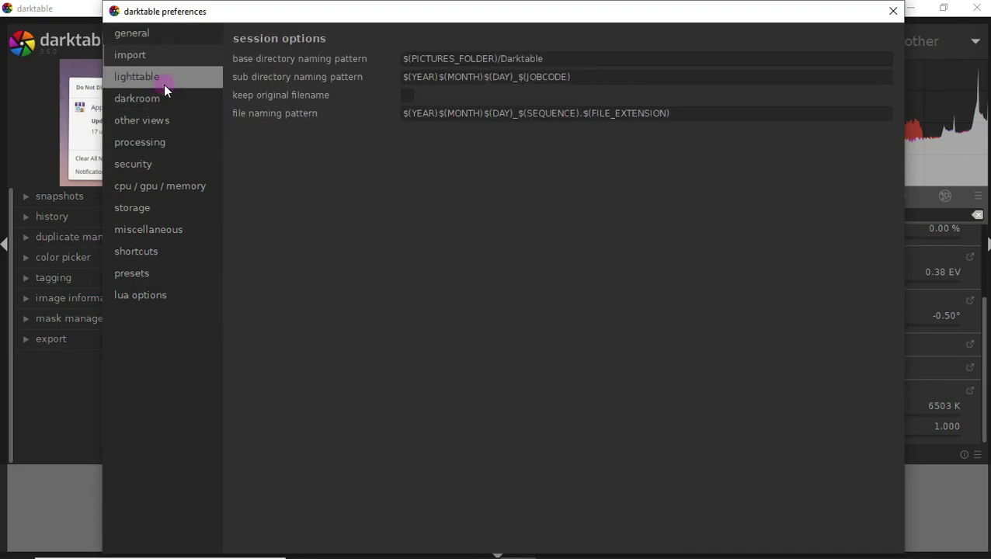
{"action": "left_click", "coordinate": [163, 89]}
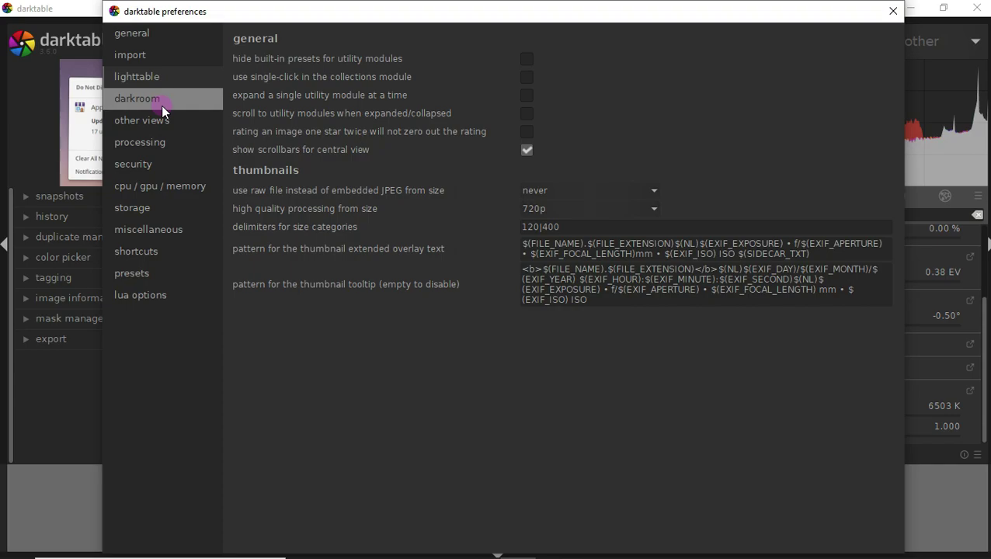
{"action": "left_click", "coordinate": [161, 107]}
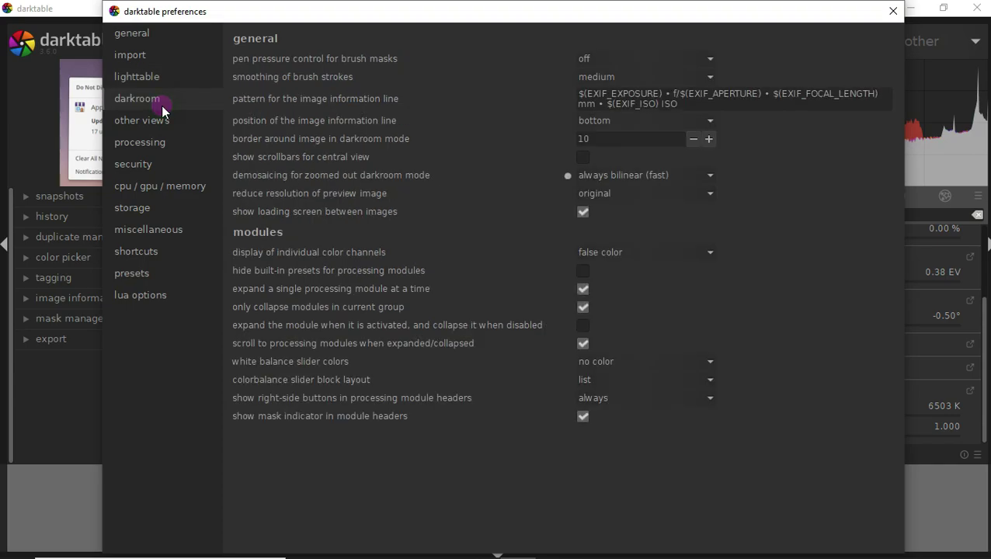
{"action": "left_click", "coordinate": [162, 127]}
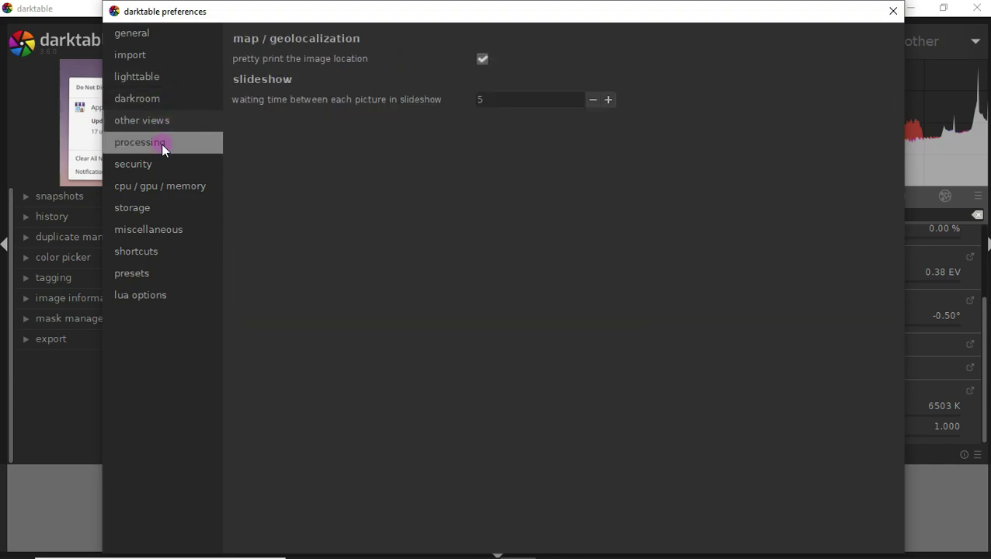
{"action": "left_click", "coordinate": [160, 143]}
View the security, cpu/gpu/memory, storage, miscellaneous, shortcuts, presets and lua options pages, then close preferences.
{"action": "left_click", "coordinate": [163, 164]}
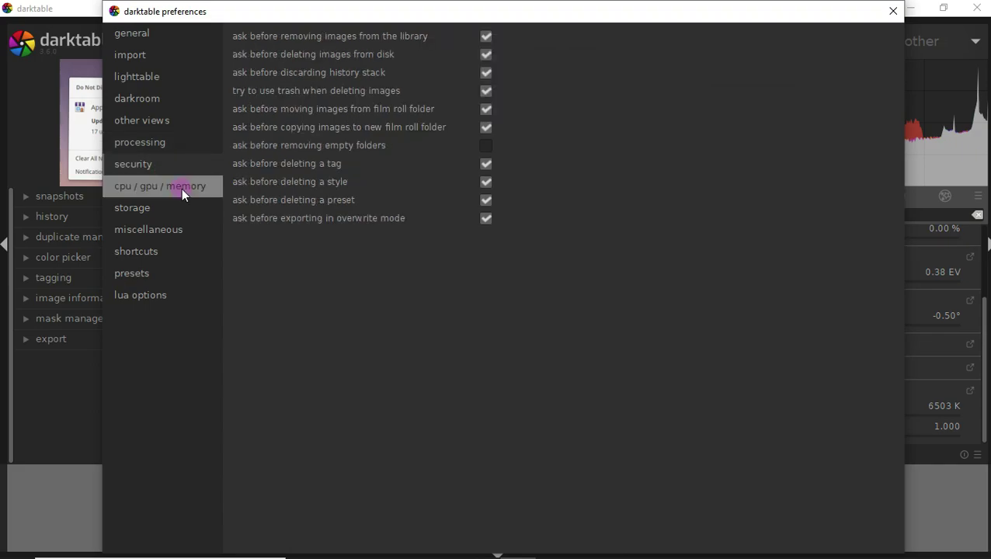
{"action": "left_click", "coordinate": [181, 188]}
{"action": "left_click", "coordinate": [182, 217]}
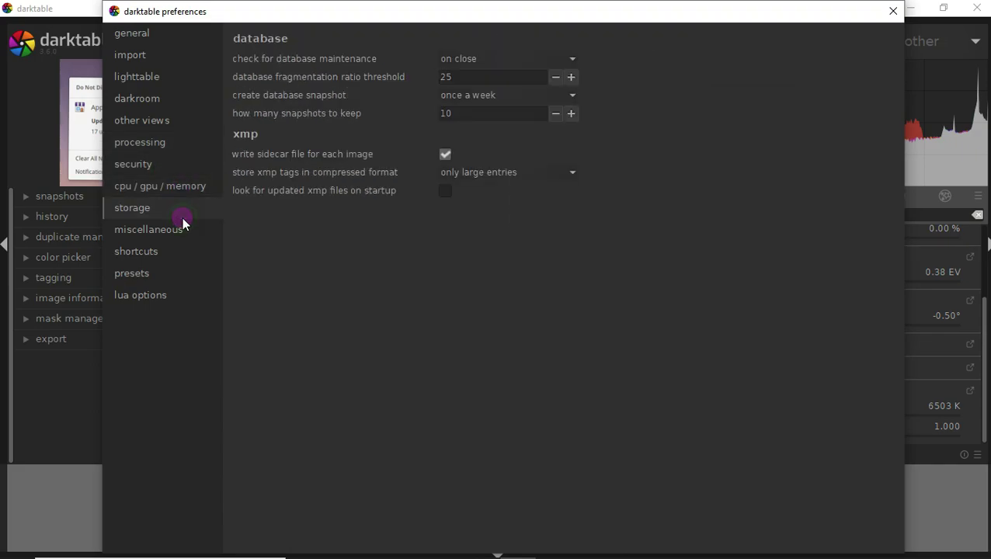
{"action": "left_click", "coordinate": [183, 232]}
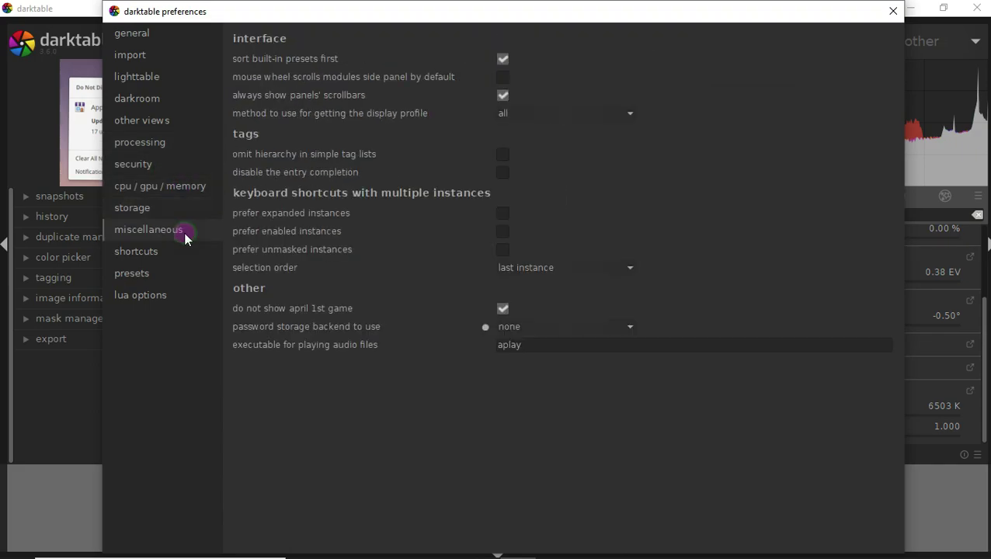
{"action": "left_click", "coordinate": [179, 255]}
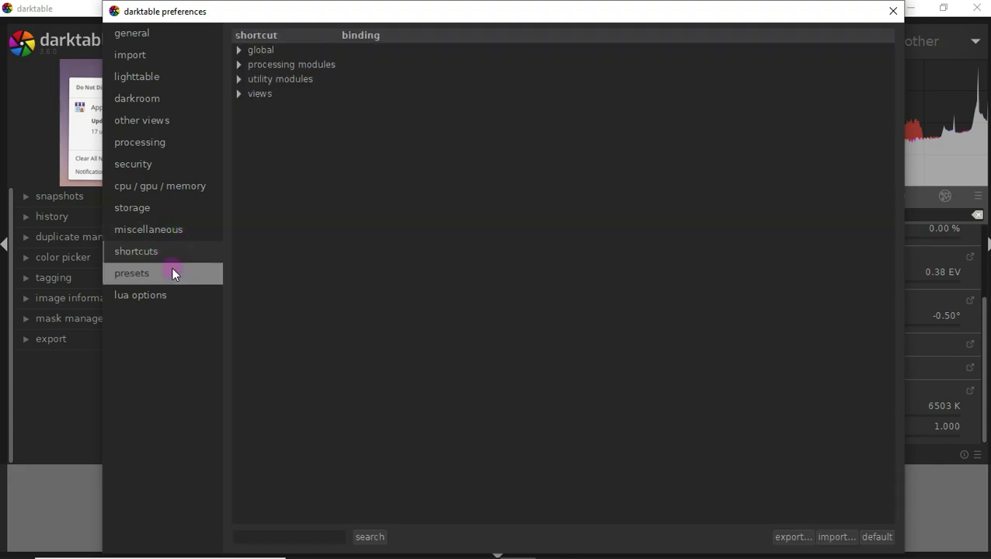
{"action": "left_click", "coordinate": [172, 273]}
{"action": "left_click", "coordinate": [176, 301]}
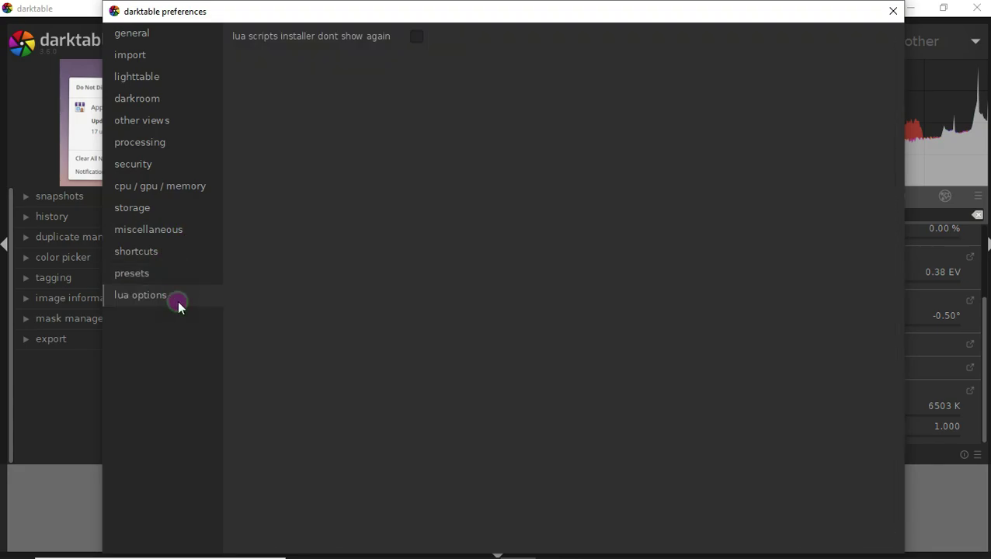
{"action": "left_click", "coordinate": [891, 10]}
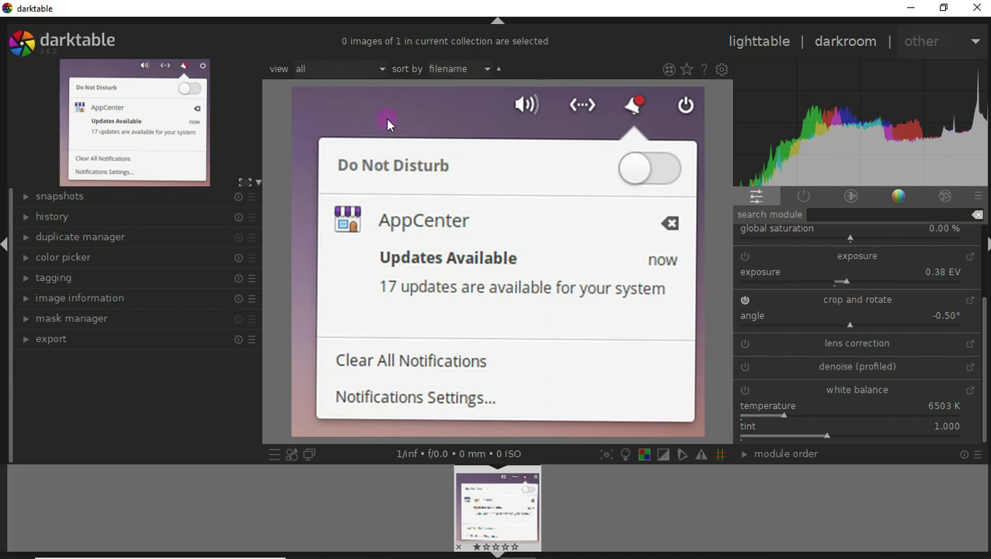
Expand the export module, set its quality to 100, then expand the snapshots module.
{"action": "left_click", "coordinate": [25, 340]}
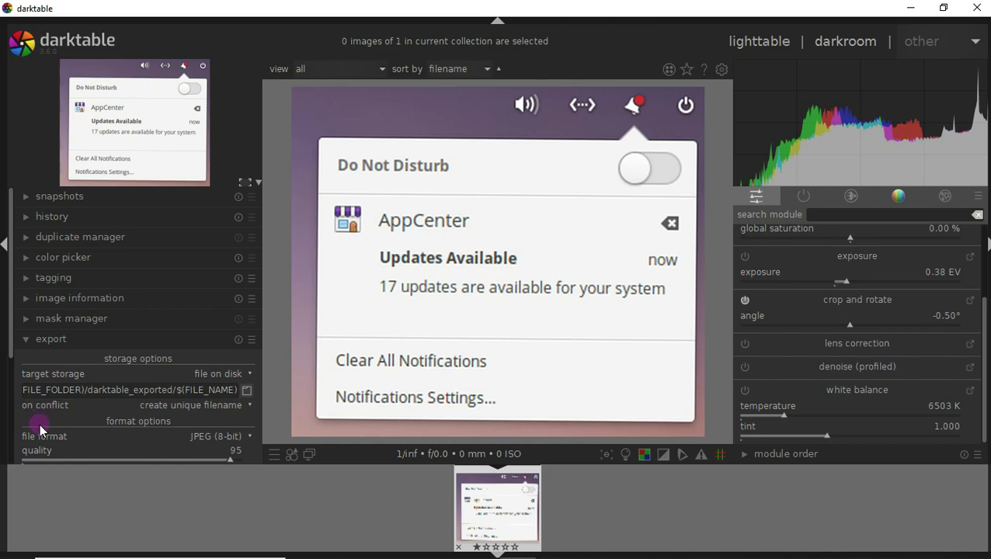
{"action": "left_click", "coordinate": [223, 476]}
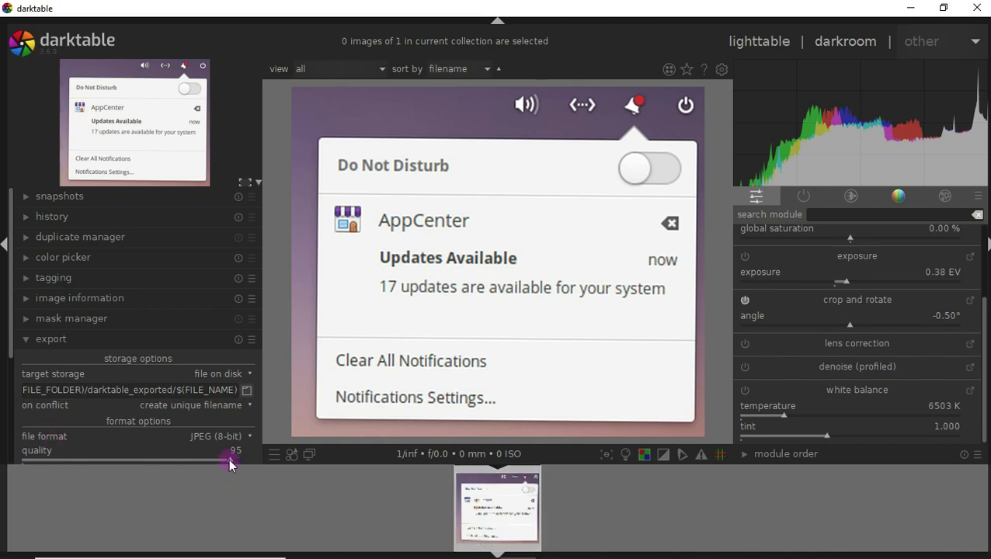
{"action": "mouse_move", "coordinate": [230, 461]}
{"action": "left_mouse_down"}
{"action": "mouse_move", "coordinate": [54, 455]}
{"action": "mouse_move", "coordinate": [249, 467]}
{"action": "left_mouse_up"}
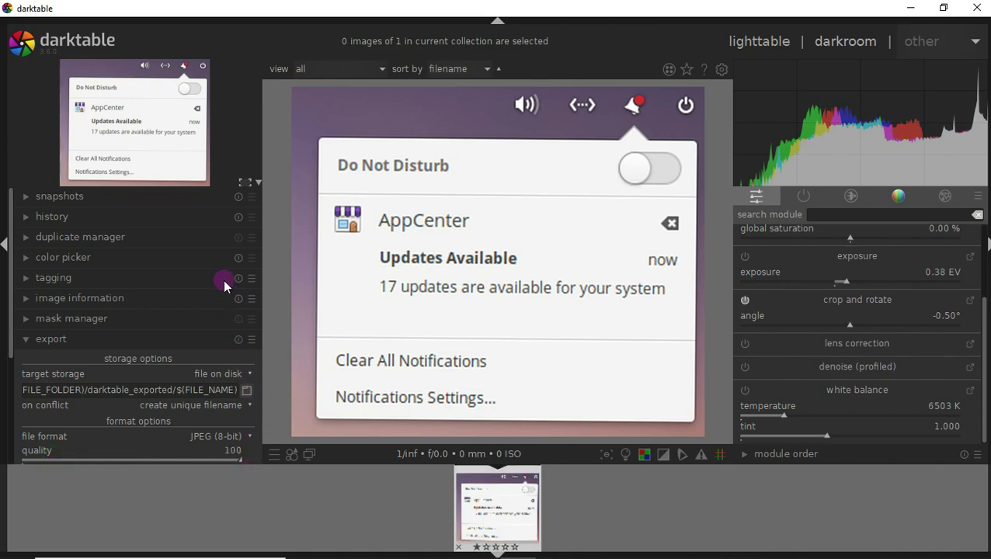
{"action": "left_click", "coordinate": [258, 187]}
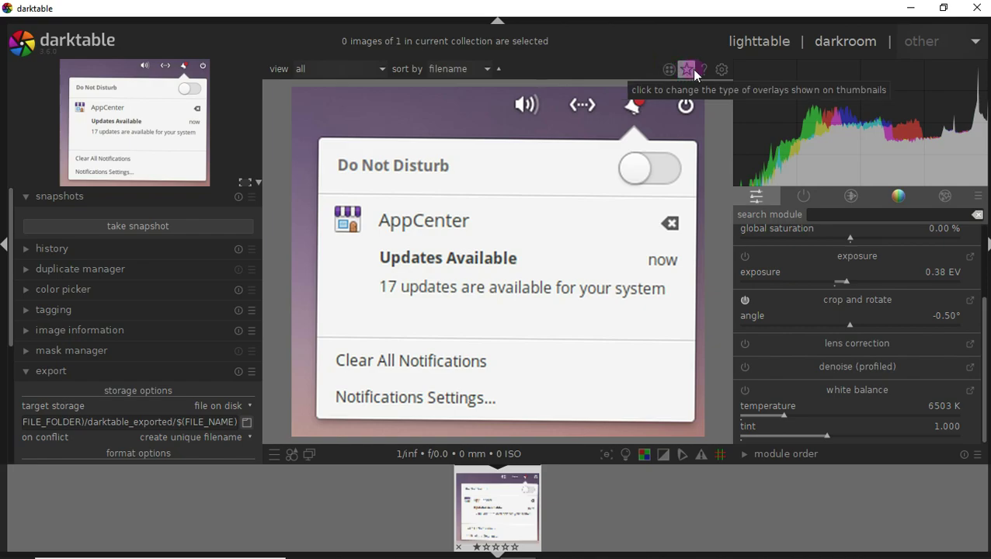
Try the tethering view, then the slideshow view, and exit to lighttable with Esc.
{"action": "left_click", "coordinate": [924, 48]}
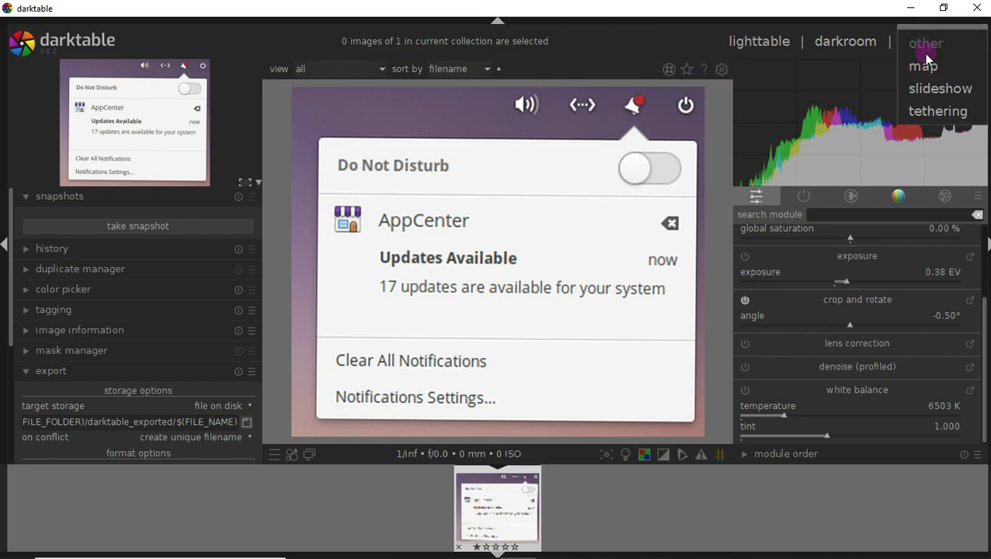
{"action": "left_click", "coordinate": [929, 109]}
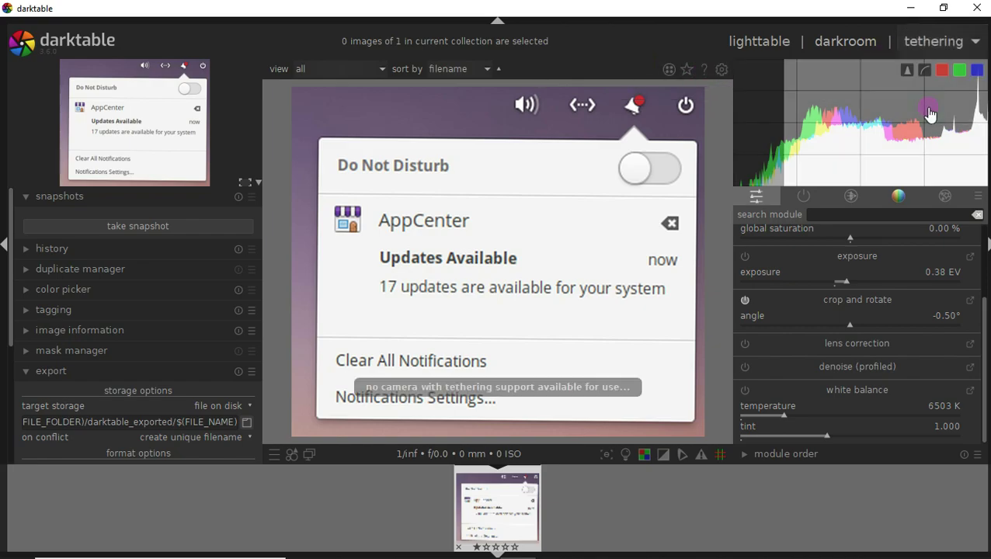
{"action": "left_click", "coordinate": [913, 41]}
{"action": "left_click", "coordinate": [927, 32]}
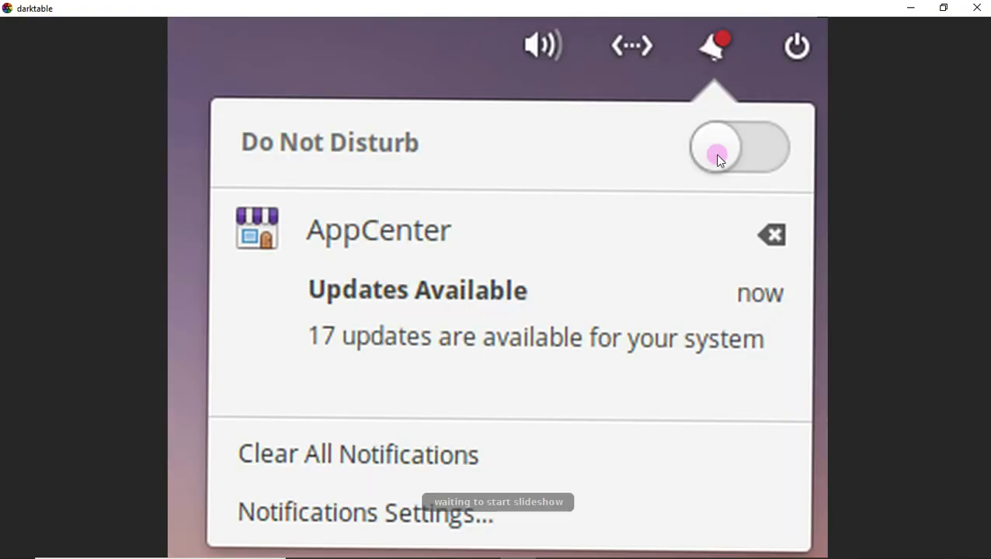
{"action": "key", "text": "Escape"}
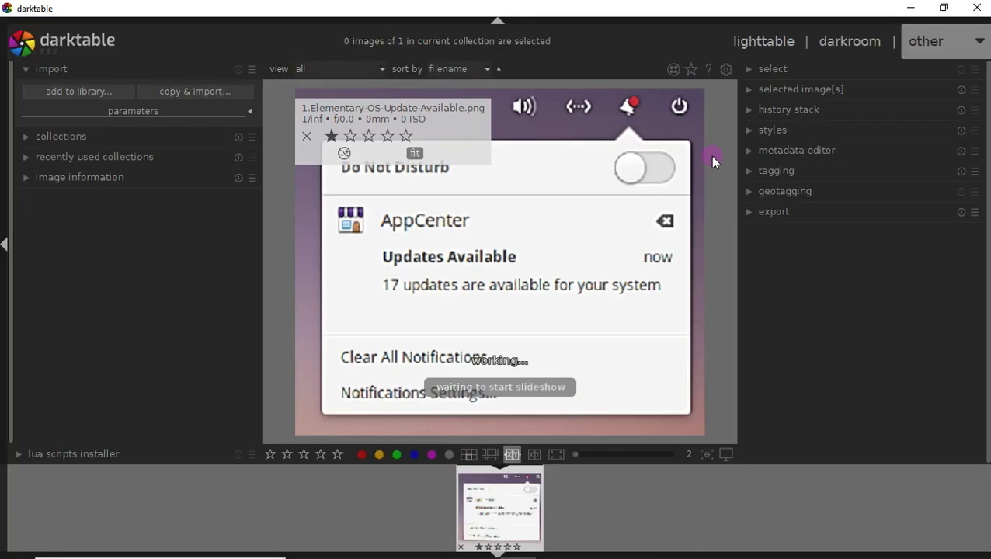
{"action": "left_click", "coordinate": [200, 97]}
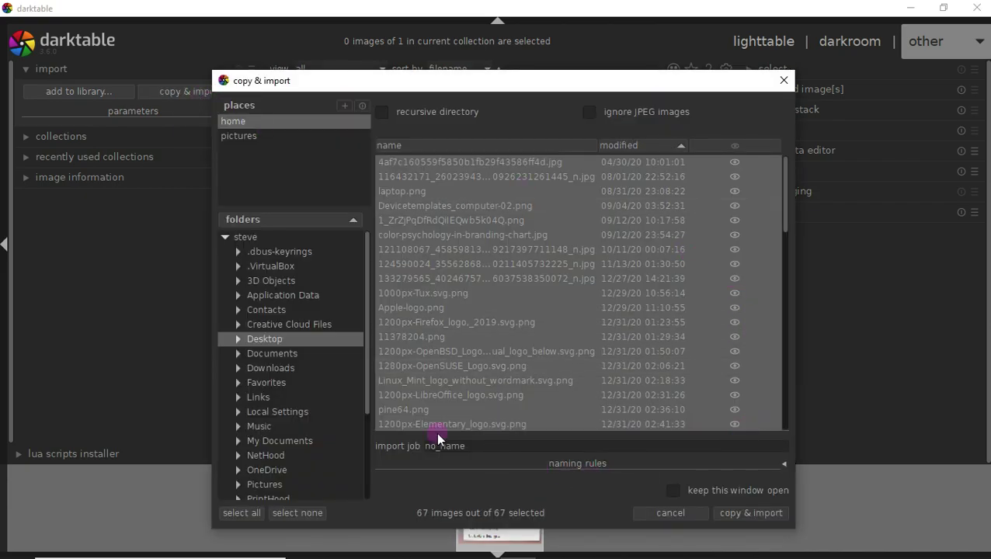
{"action": "left_click", "coordinate": [498, 445]}
{"action": "type", "text": "Run"}
{"action": "type", "text": "boxing"}
{"action": "left_click", "coordinate": [724, 515]}
{"action": "left_click", "coordinate": [670, 514]}
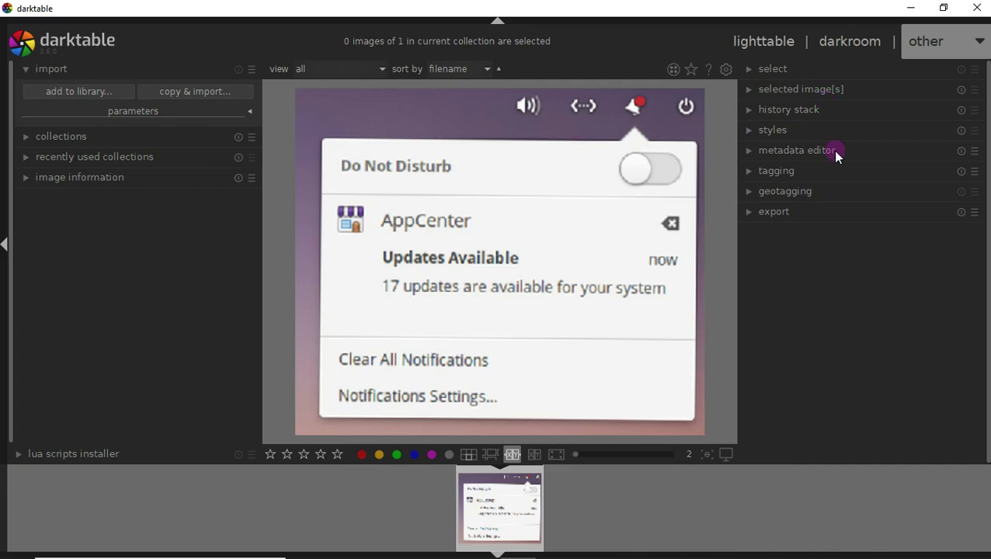
{"action": "left_click", "coordinate": [749, 132]}
{"action": "left_click", "coordinate": [752, 87]}
{"action": "left_click", "coordinate": [932, 51]}
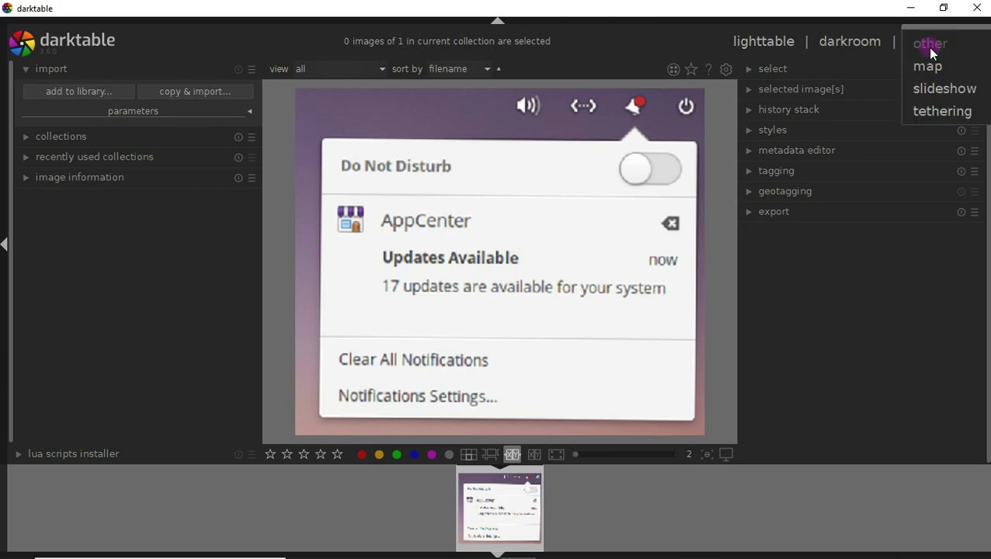
{"action": "left_click", "coordinate": [929, 72]}
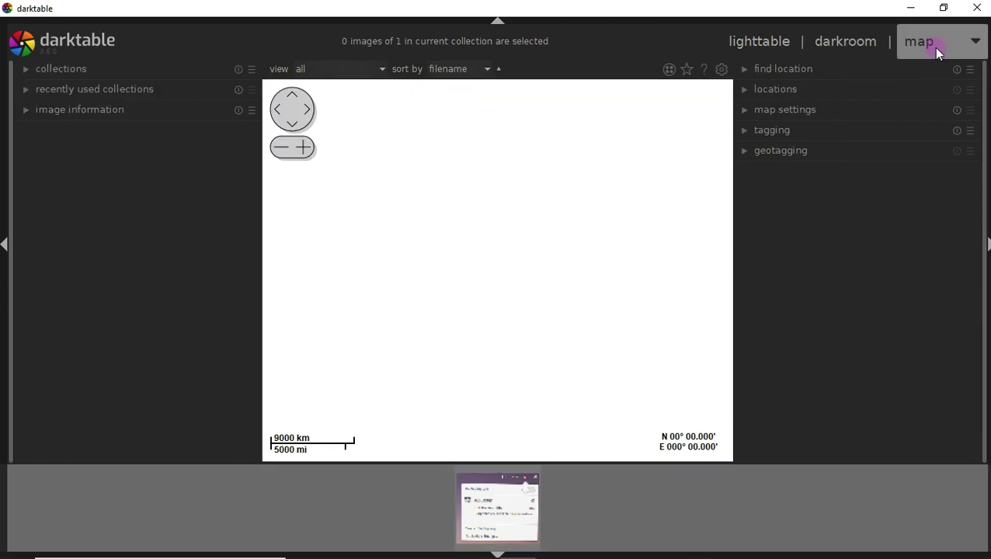
{"action": "left_click", "coordinate": [937, 49]}
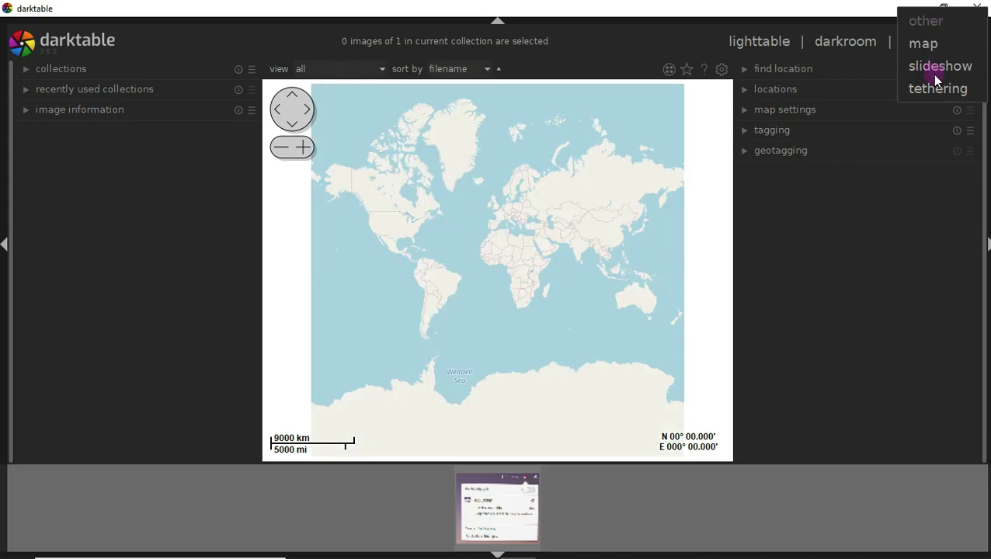
{"action": "left_click", "coordinate": [934, 87]}
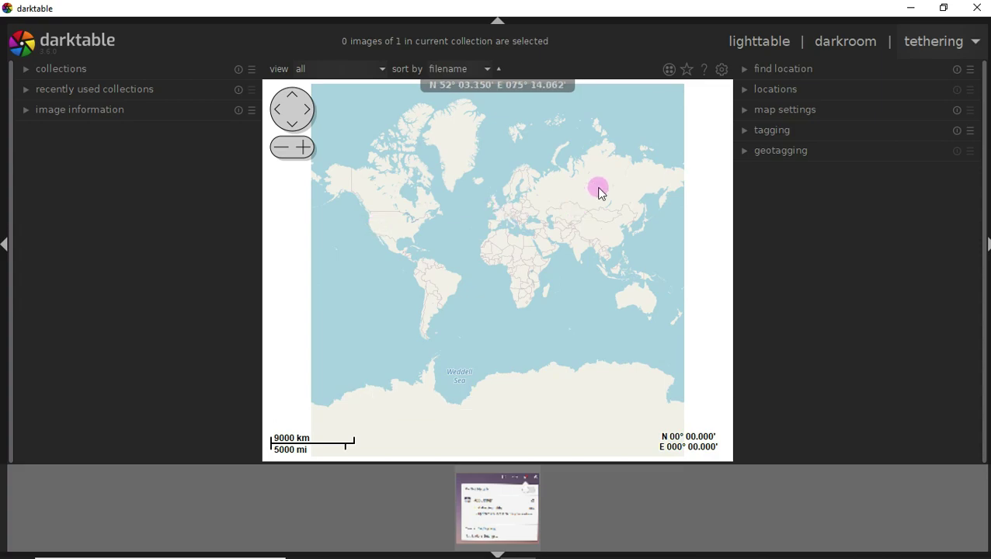
{"action": "left_click", "coordinate": [823, 70]}
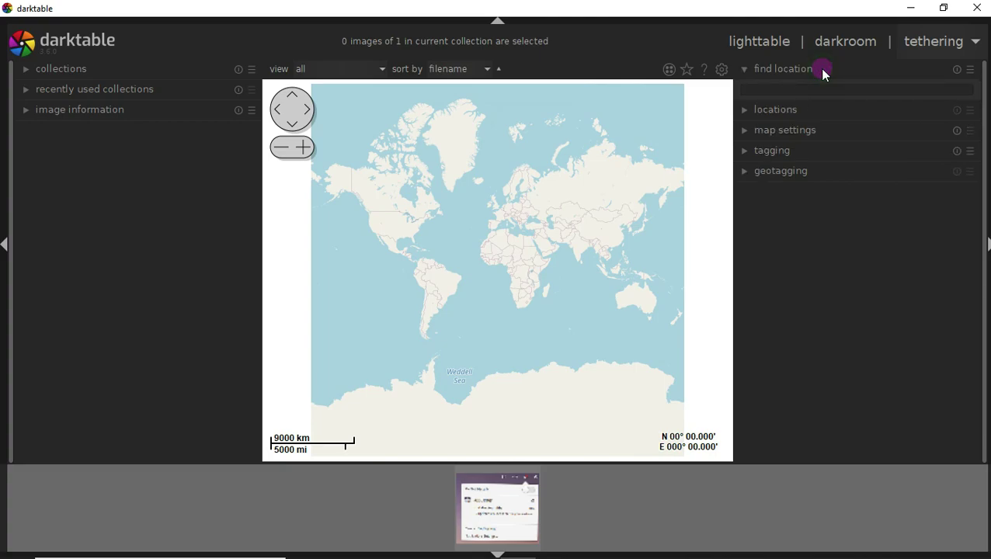
{"action": "left_click", "coordinate": [877, 48]}
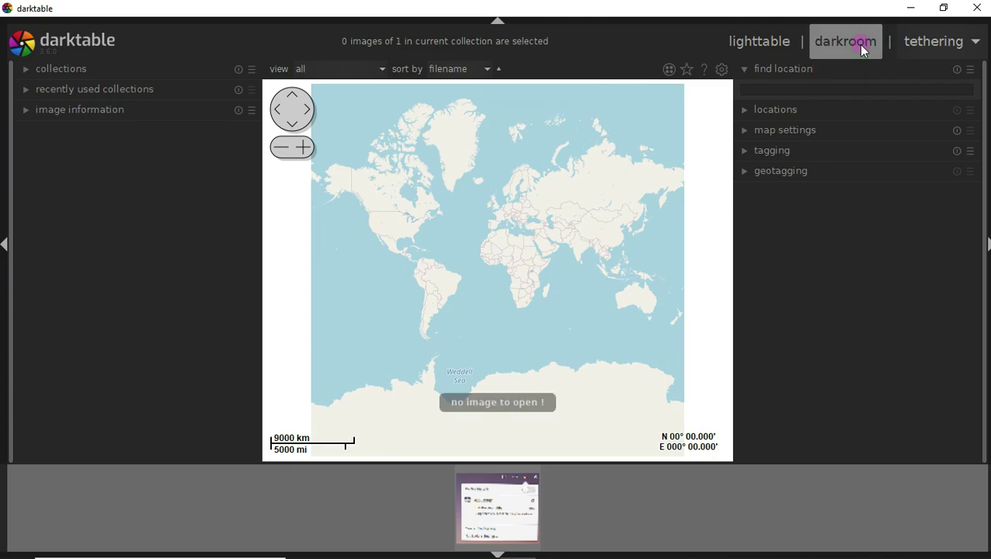
{"action": "left_click", "coordinate": [750, 47]}
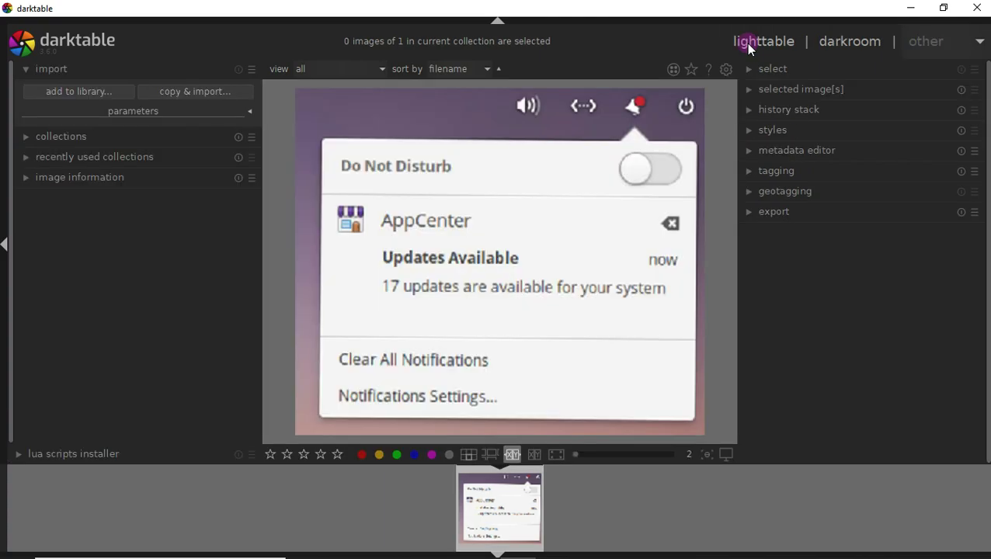
Expand and collapse the styles section while returning to the notification screenshot in darkroom.
{"action": "left_click", "coordinate": [823, 174]}
{"action": "left_click", "coordinate": [748, 130]}
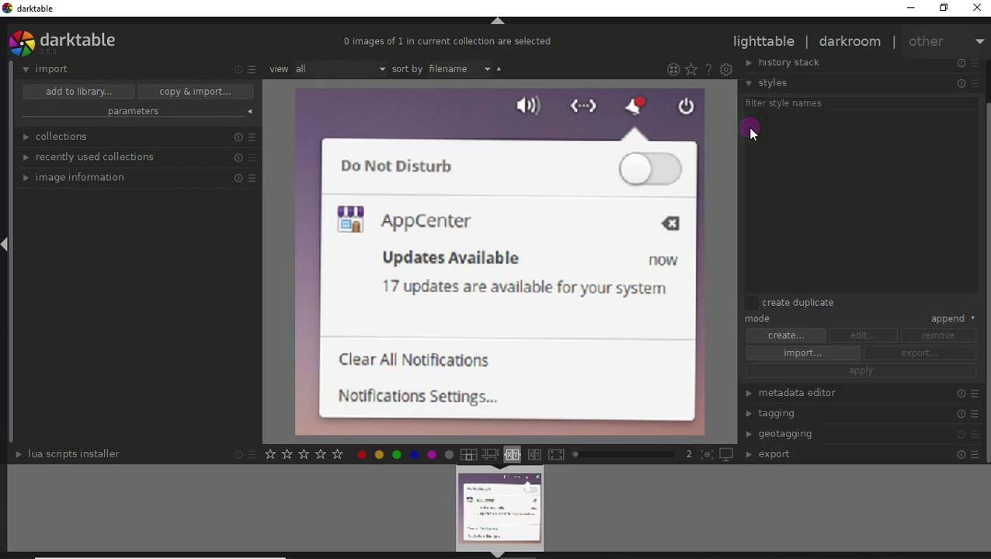
{"action": "left_click", "coordinate": [753, 85]}
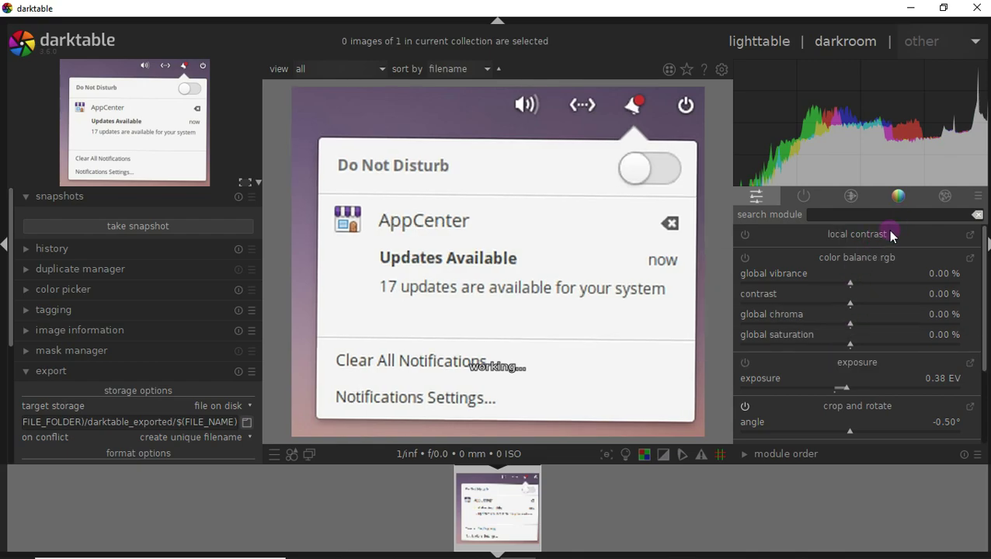
Browse the active and other module groups, and switch on dithering.
{"action": "left_click", "coordinate": [804, 197]}
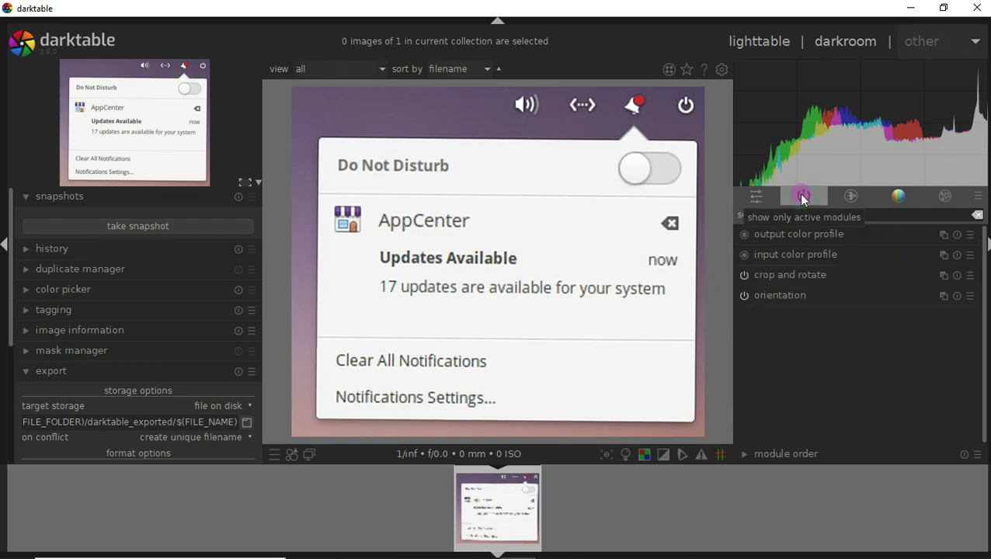
{"action": "left_click", "coordinate": [853, 201]}
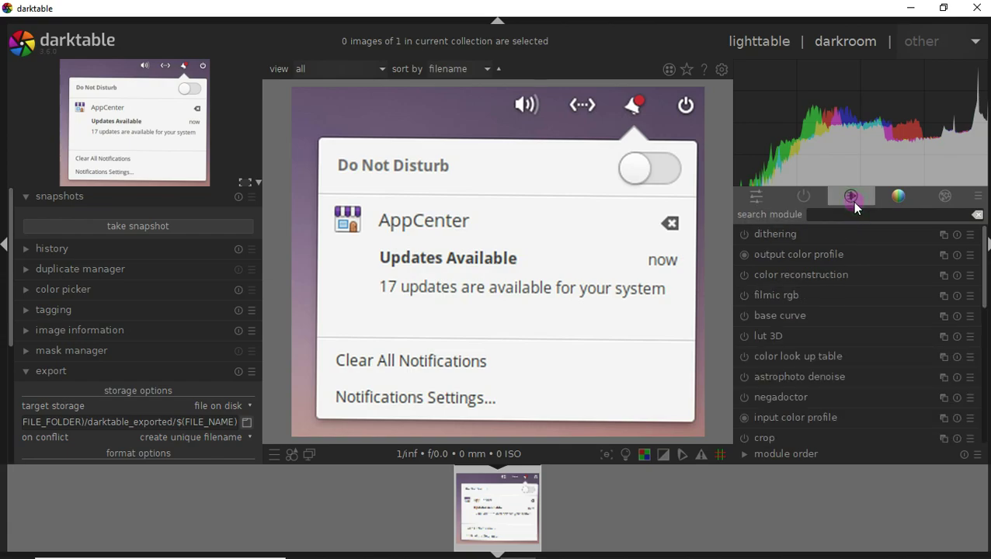
{"action": "left_click", "coordinate": [743, 236]}
In the colour modules, try a pink colorize tint and slightly lower exposure, leaving colorize off.
{"action": "left_click", "coordinate": [899, 201]}
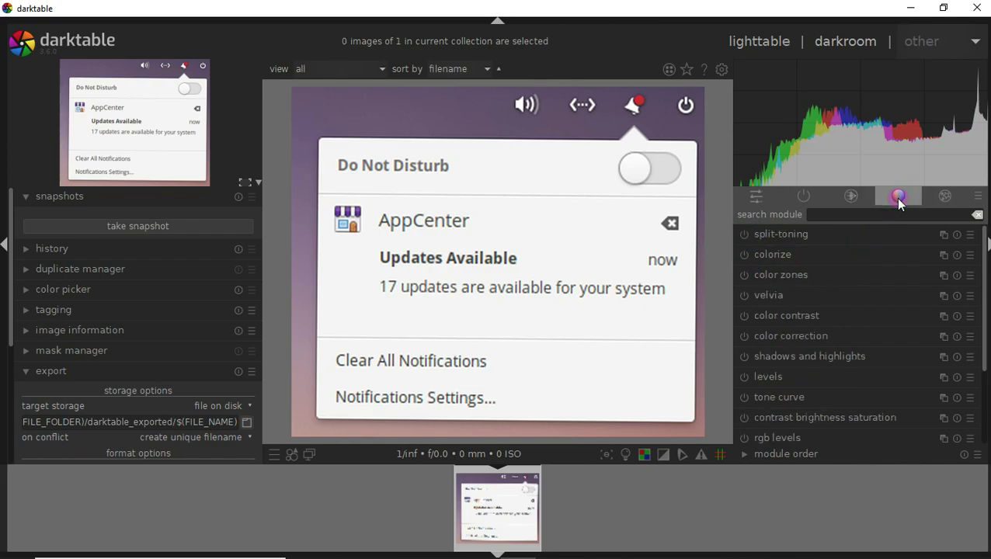
{"action": "left_click", "coordinate": [744, 254]}
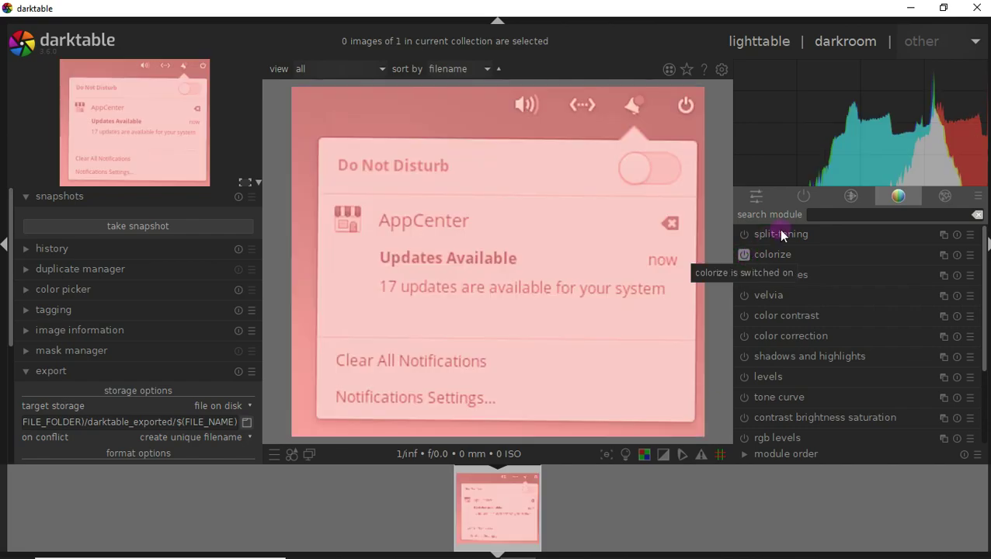
{"action": "mouse_move", "coordinate": [885, 123]}
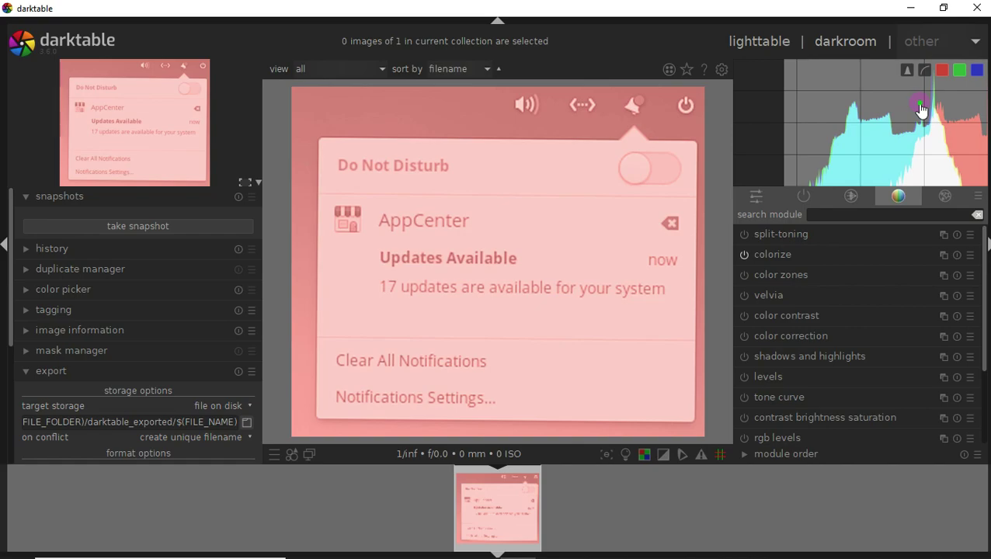
{"action": "mouse_move", "coordinate": [922, 111]}
{"action": "left_mouse_down"}
{"action": "mouse_move", "coordinate": [891, 150]}
{"action": "mouse_move", "coordinate": [888, 111]}
{"action": "left_mouse_up"}
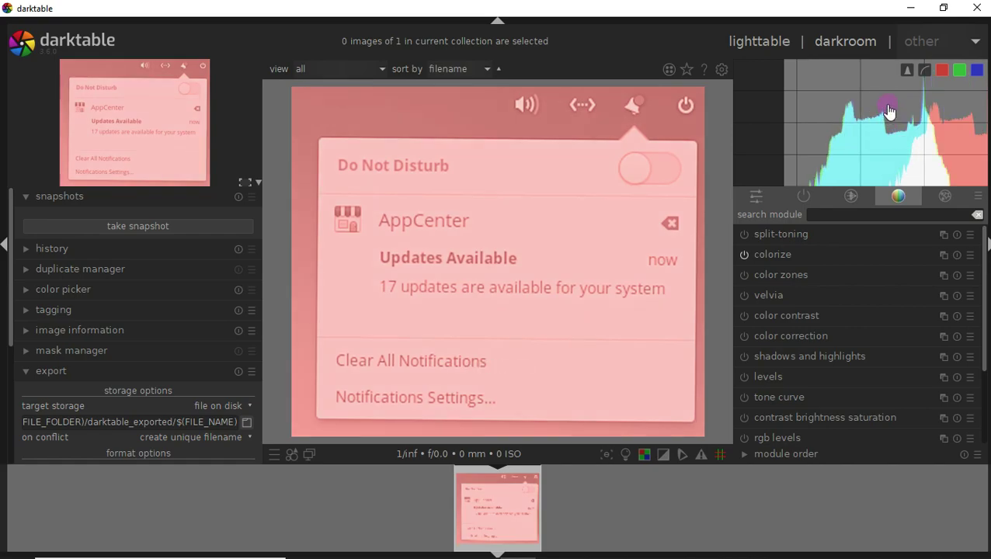
{"action": "left_click", "coordinate": [744, 256]}
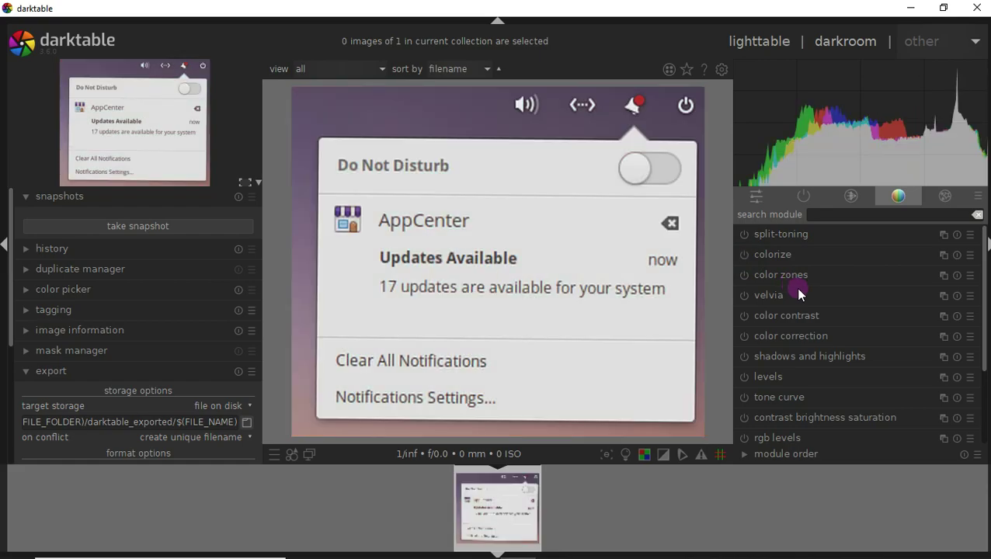
Show the effect modules and try the soften effect, leaving it off.
{"action": "left_click", "coordinate": [941, 200]}
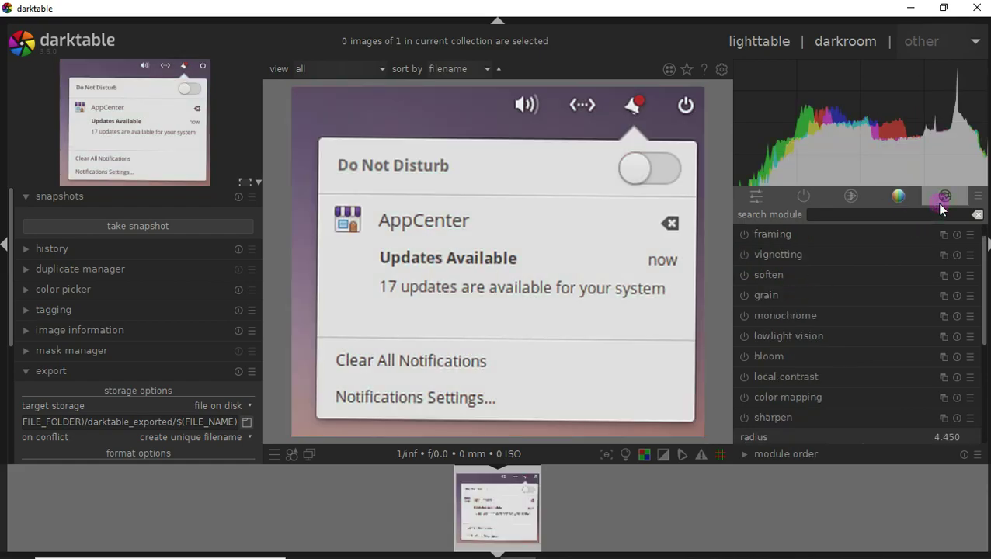
{"action": "left_click", "coordinate": [978, 204]}
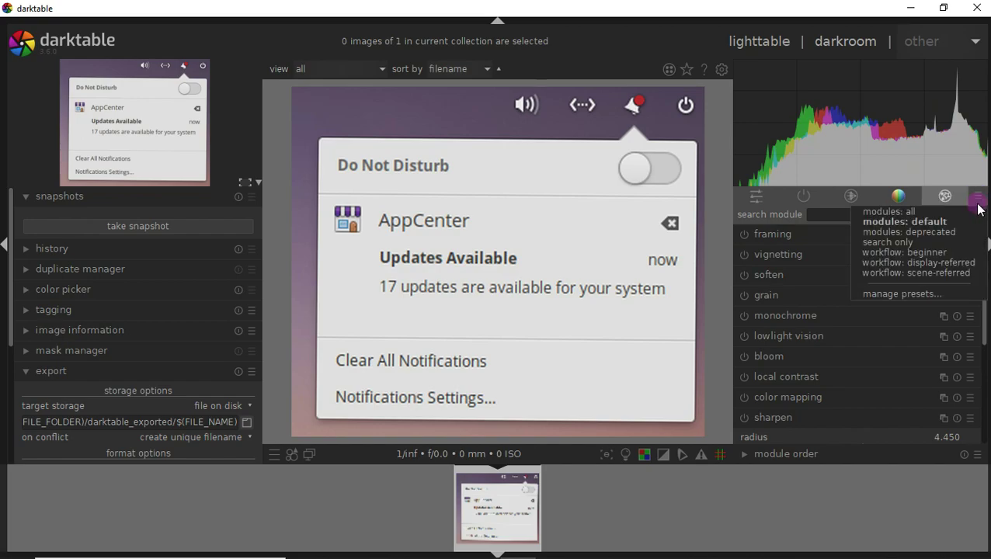
{"action": "left_click", "coordinate": [825, 199]}
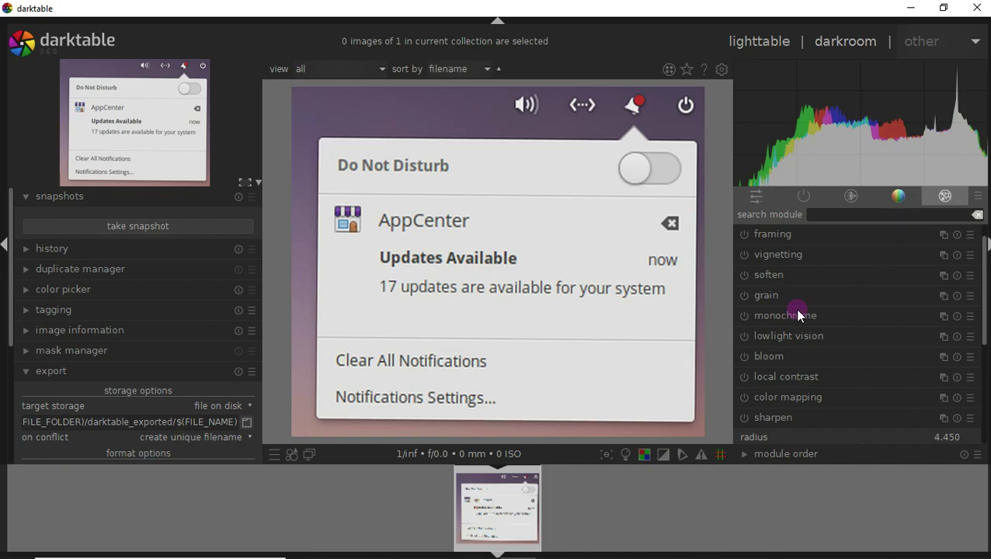
{"action": "left_click", "coordinate": [744, 275]}
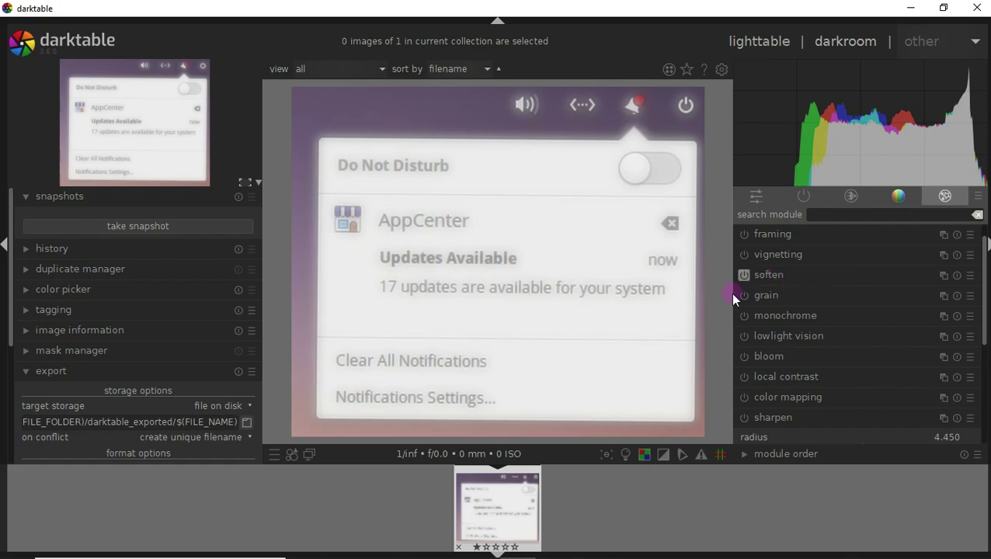
{"action": "left_click", "coordinate": [747, 276]}
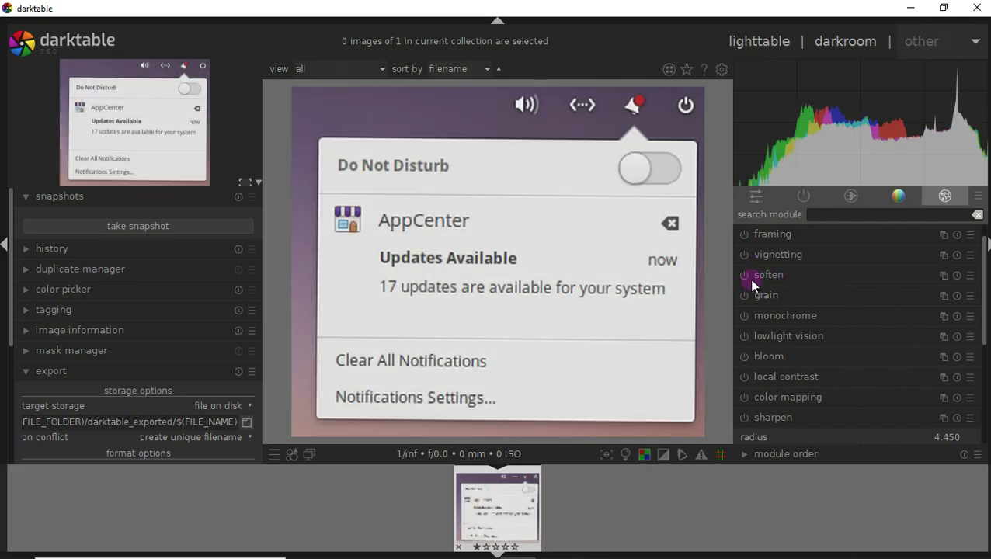
Try sharpen and leave it off, then switch on the grain effect.
{"action": "left_click", "coordinate": [745, 418]}
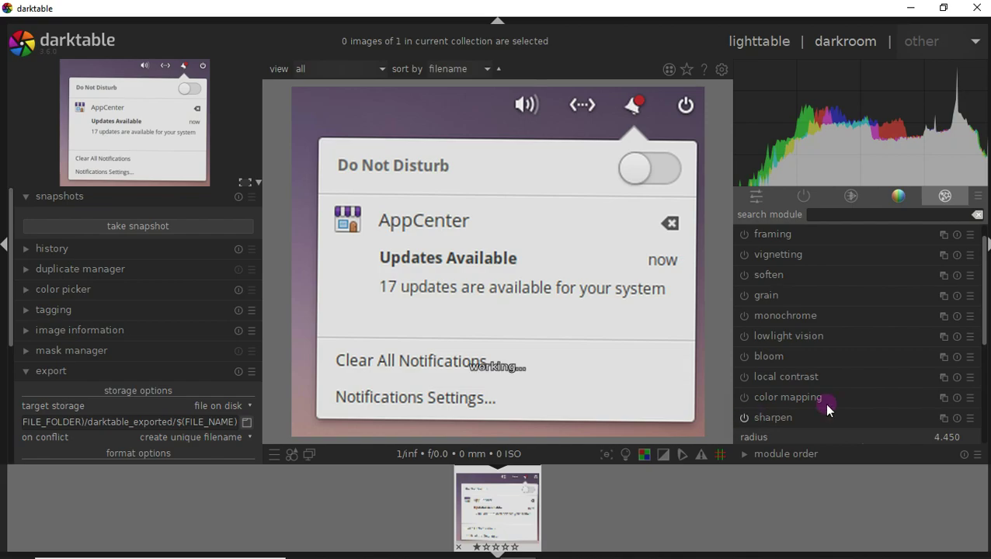
{"action": "left_click", "coordinate": [744, 418]}
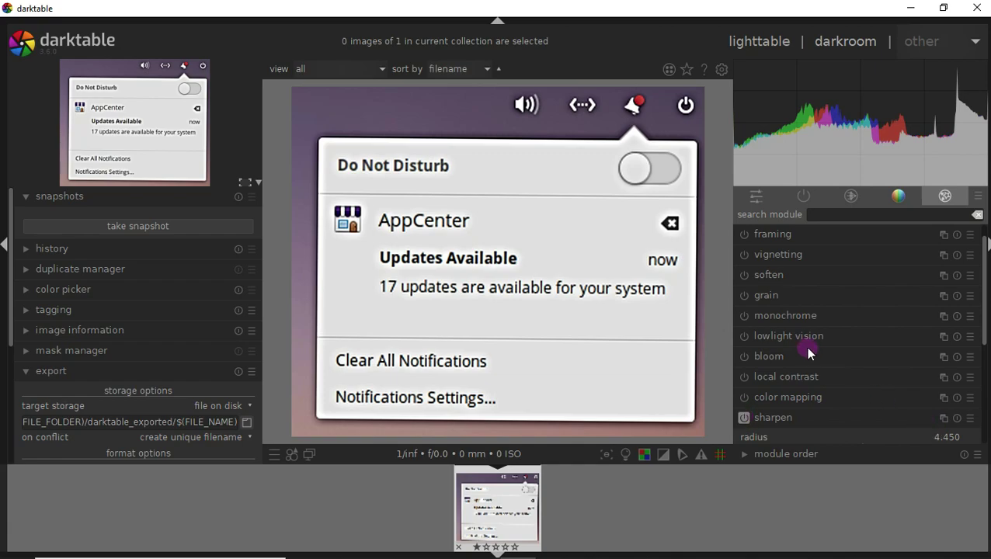
{"action": "left_click", "coordinate": [744, 419]}
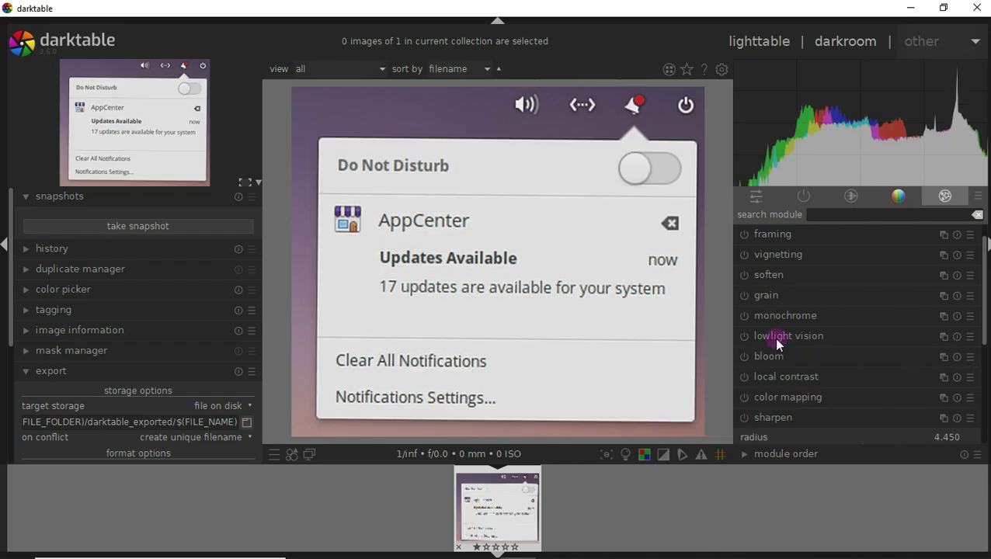
{"action": "left_click", "coordinate": [744, 295]}
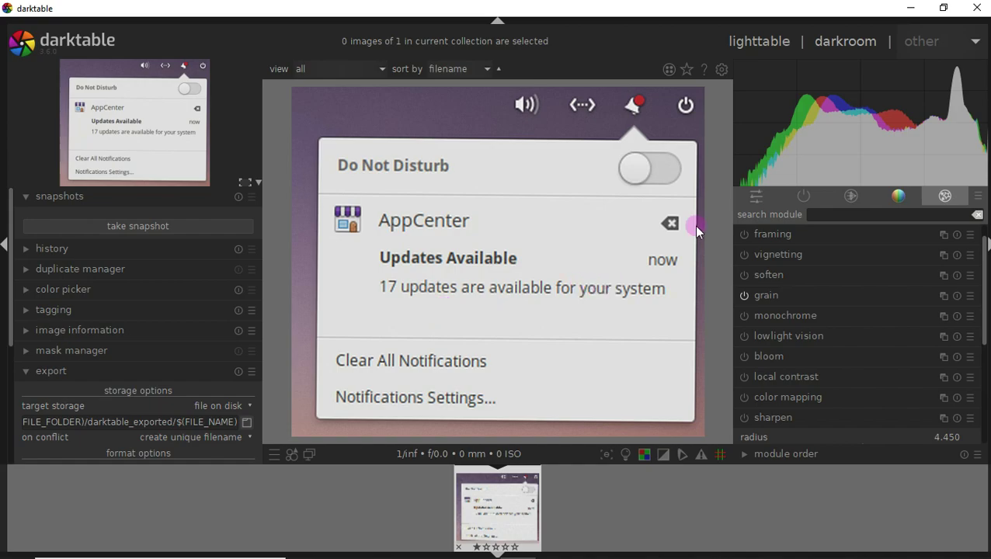
Open the About darktable window and select the version number 3.6.0.
{"action": "left_click", "coordinate": [94, 37]}
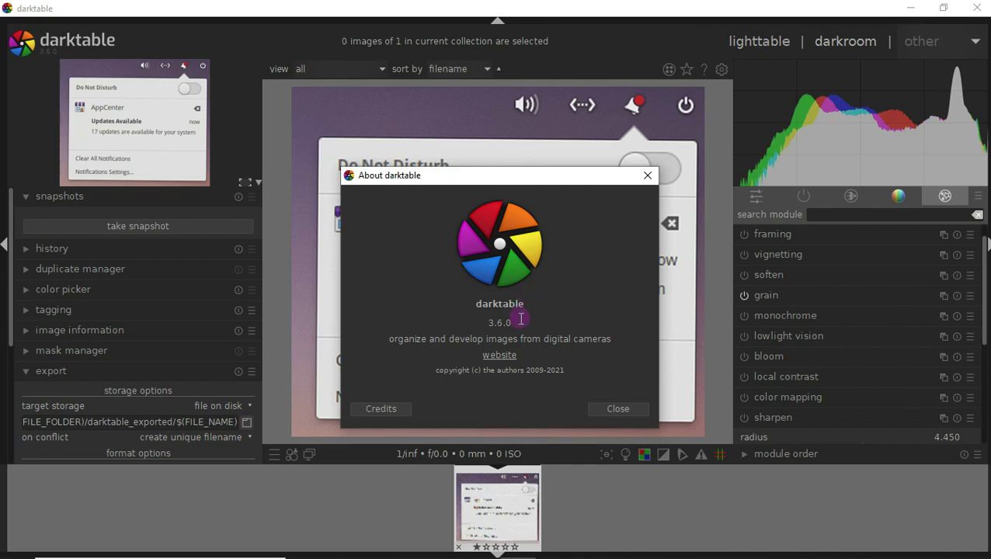
{"action": "left_click_drag", "start_coordinate": [514, 321], "coordinate": [478, 321]}
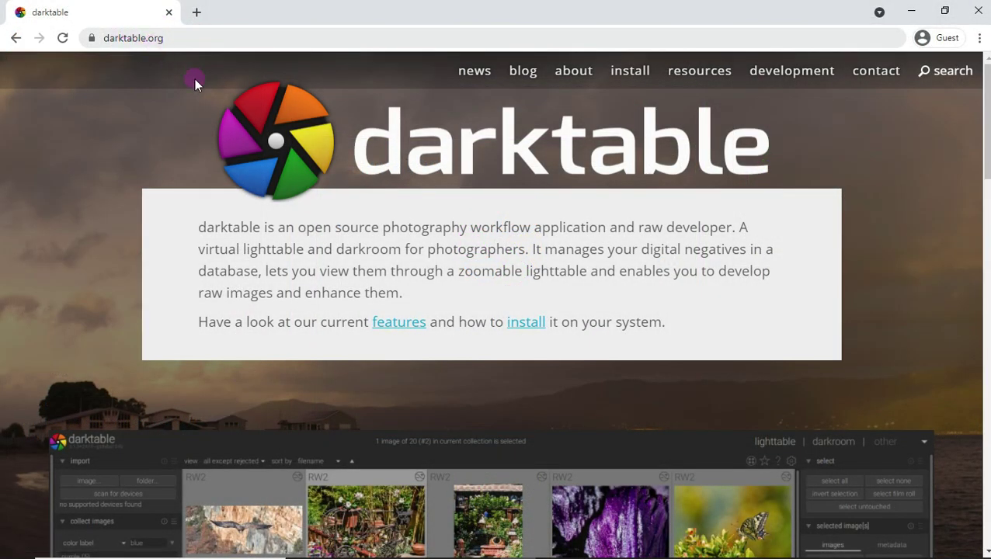
Skim the darktable.org home page, then go to its install page.
{"action": "scroll", "coordinate": [343, 177], "scroll_direction": "down", "scroll_amount": 5}
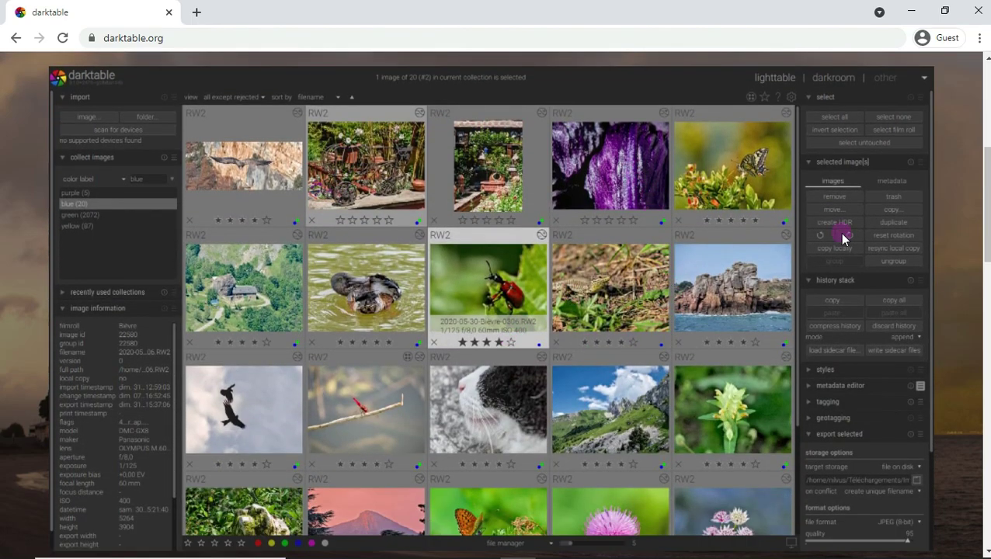
{"action": "scroll", "coordinate": [784, 314], "scroll_direction": "down", "scroll_amount": 3}
{"action": "scroll", "coordinate": [752, 293], "scroll_direction": "down", "scroll_amount": 4}
{"action": "scroll", "coordinate": [579, 199], "scroll_direction": "up", "scroll_amount": 2}
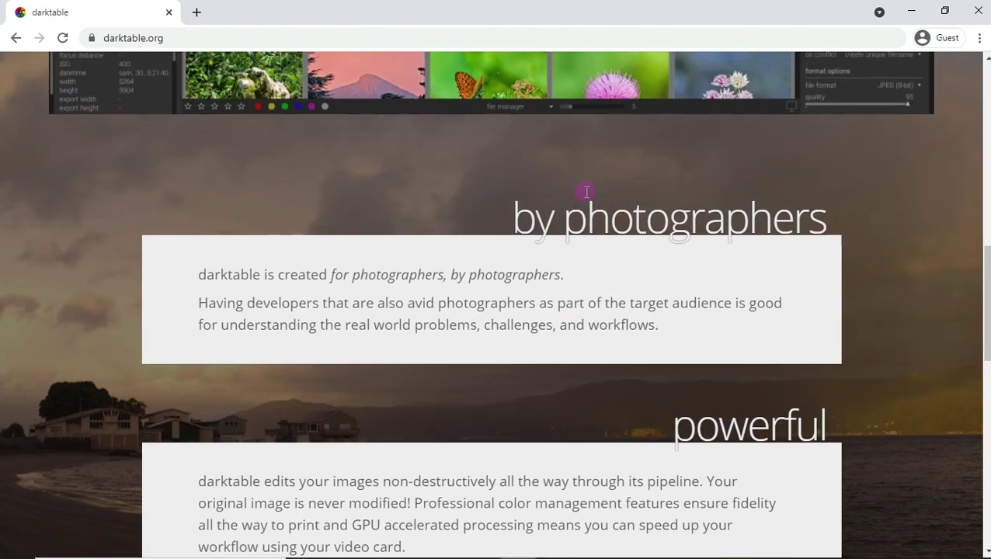
{"action": "scroll", "coordinate": [630, 222], "scroll_direction": "down", "scroll_amount": 4}
{"action": "scroll", "coordinate": [670, 233], "scroll_direction": "down", "scroll_amount": 2}
{"action": "scroll", "coordinate": [672, 235], "scroll_direction": "down", "scroll_amount": 3}
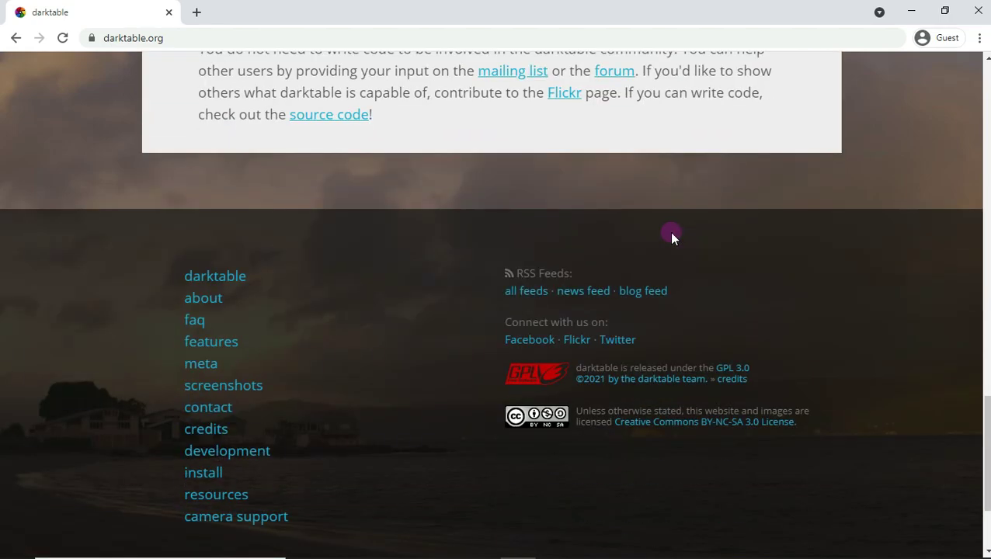
{"action": "scroll", "coordinate": [672, 235], "scroll_direction": "up", "scroll_amount": 1}
{"action": "scroll", "coordinate": [672, 235], "scroll_direction": "up", "scroll_amount": 5}
{"action": "scroll", "coordinate": [672, 235], "scroll_direction": "up", "scroll_amount": 5}
{"action": "scroll", "coordinate": [672, 235], "scroll_direction": "down", "scroll_amount": 3}
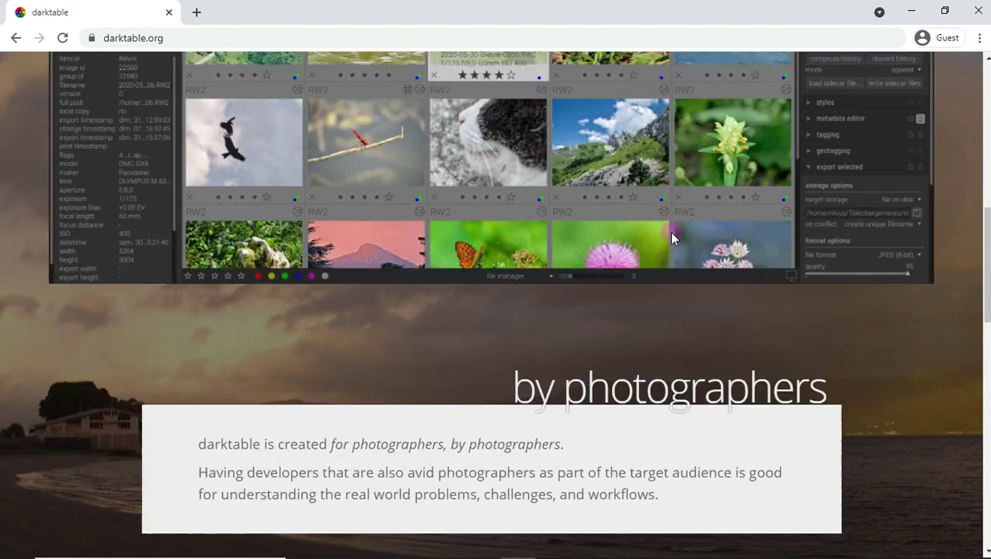
{"action": "scroll", "coordinate": [672, 236], "scroll_direction": "down", "scroll_amount": 5}
{"action": "scroll", "coordinate": [672, 236], "scroll_direction": "up", "scroll_amount": 5}
{"action": "scroll", "coordinate": [672, 236], "scroll_direction": "up", "scroll_amount": 7}
{"action": "scroll", "coordinate": [672, 235], "scroll_direction": "up", "scroll_amount": 1}
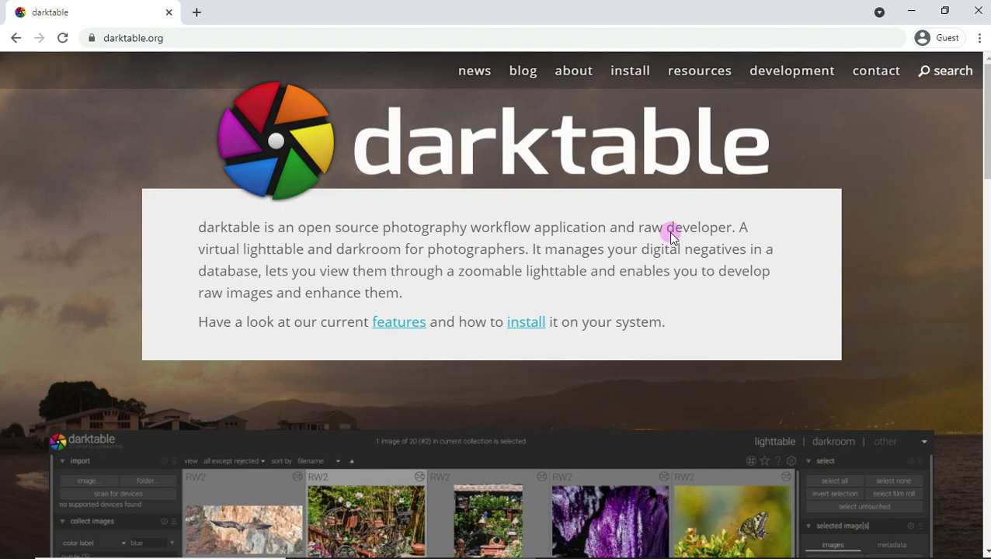
{"action": "left_click", "coordinate": [617, 78]}
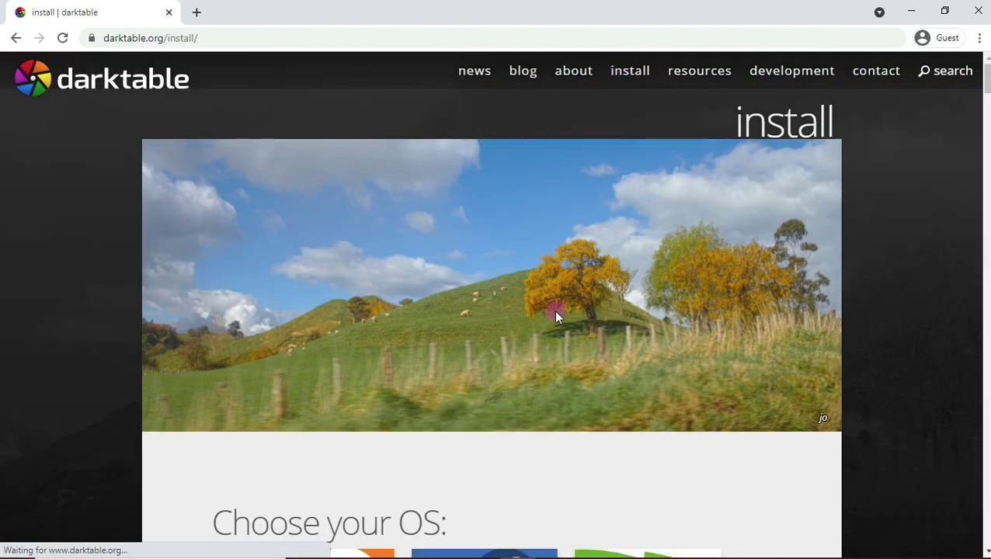
Scroll through the install page's macOS, OBS and source sections, then back up to Microsoft Windows.
{"action": "scroll", "coordinate": [363, 345], "scroll_direction": "down", "scroll_amount": 2}
{"action": "scroll", "coordinate": [328, 414], "scroll_direction": "down", "scroll_amount": 2}
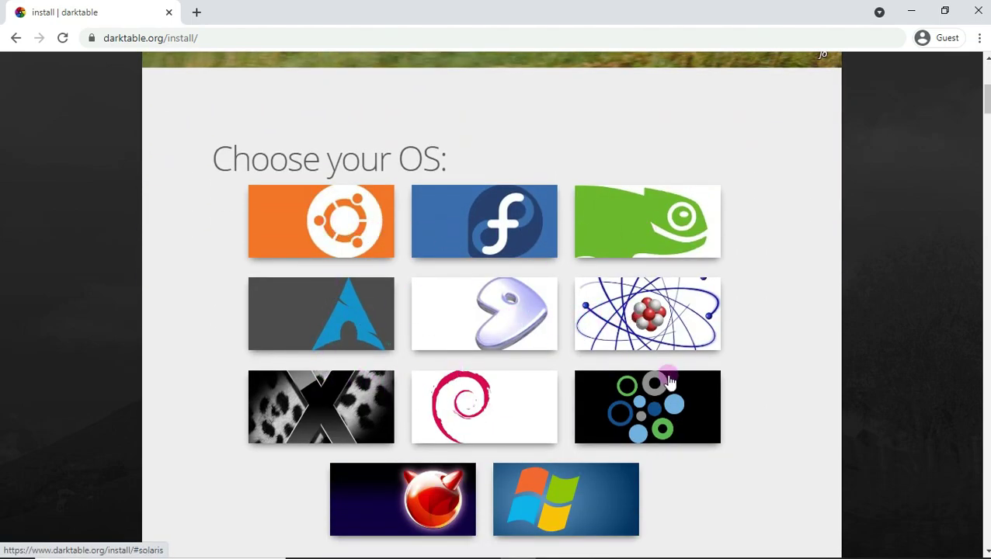
{"action": "scroll", "coordinate": [668, 379], "scroll_direction": "down", "scroll_amount": 2}
{"action": "scroll", "coordinate": [527, 370], "scroll_direction": "down", "scroll_amount": 3}
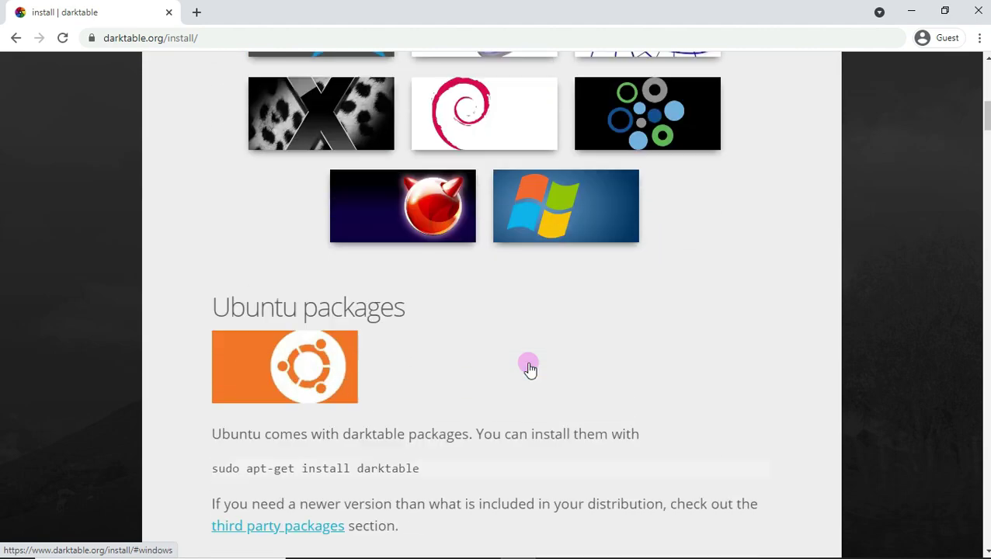
{"action": "scroll", "coordinate": [299, 347], "scroll_direction": "down", "scroll_amount": 4}
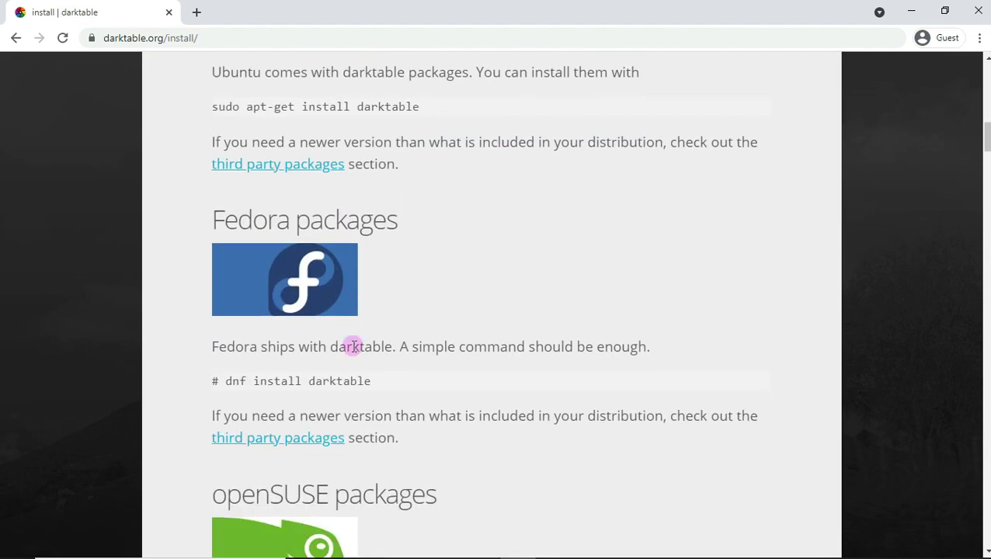
{"action": "scroll", "coordinate": [317, 321], "scroll_direction": "down", "scroll_amount": 3}
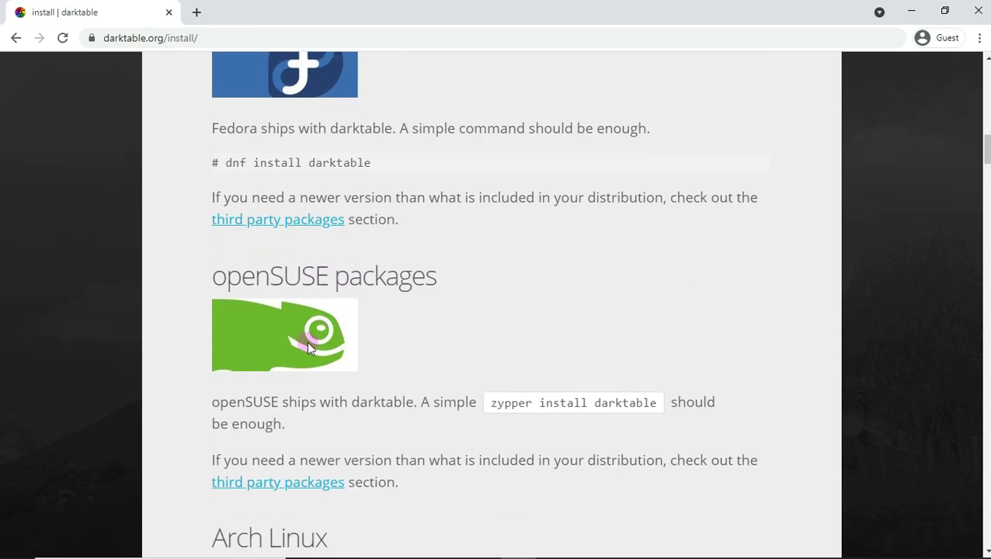
{"action": "scroll", "coordinate": [314, 285], "scroll_direction": "down", "scroll_amount": 3}
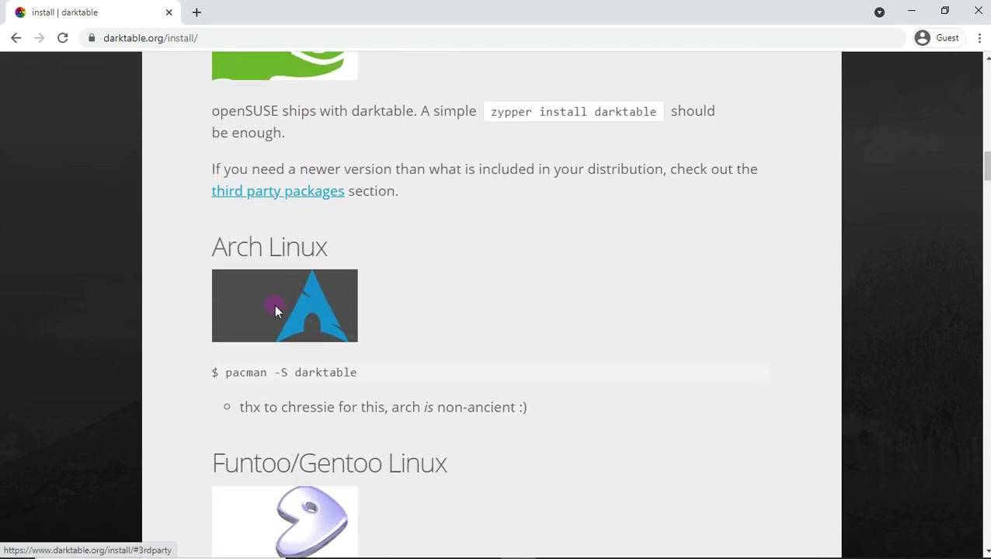
{"action": "scroll", "coordinate": [268, 311], "scroll_direction": "down", "scroll_amount": 3}
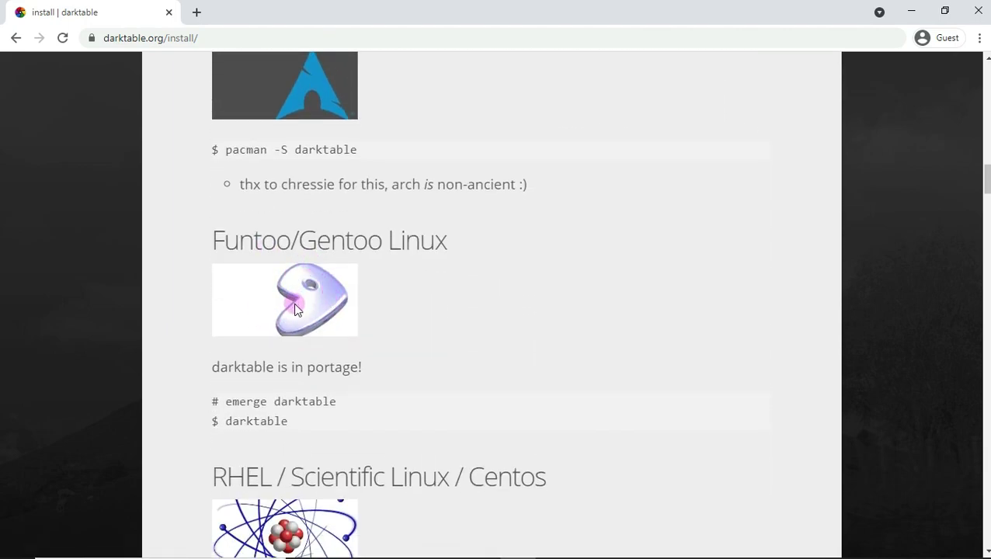
{"action": "scroll", "coordinate": [294, 303], "scroll_direction": "down", "scroll_amount": 2}
{"action": "scroll", "coordinate": [297, 264], "scroll_direction": "down", "scroll_amount": 3}
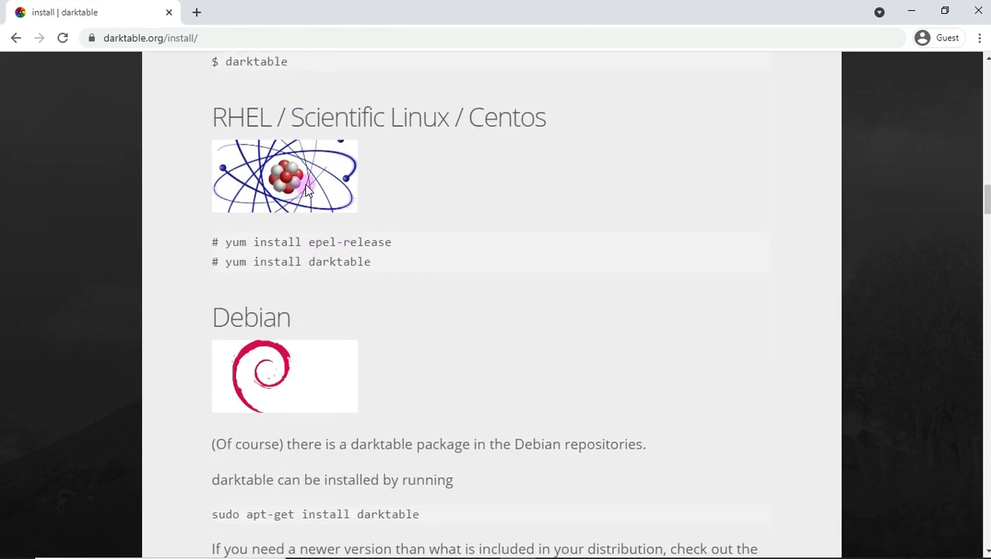
{"action": "scroll", "coordinate": [233, 264], "scroll_direction": "down", "scroll_amount": 3}
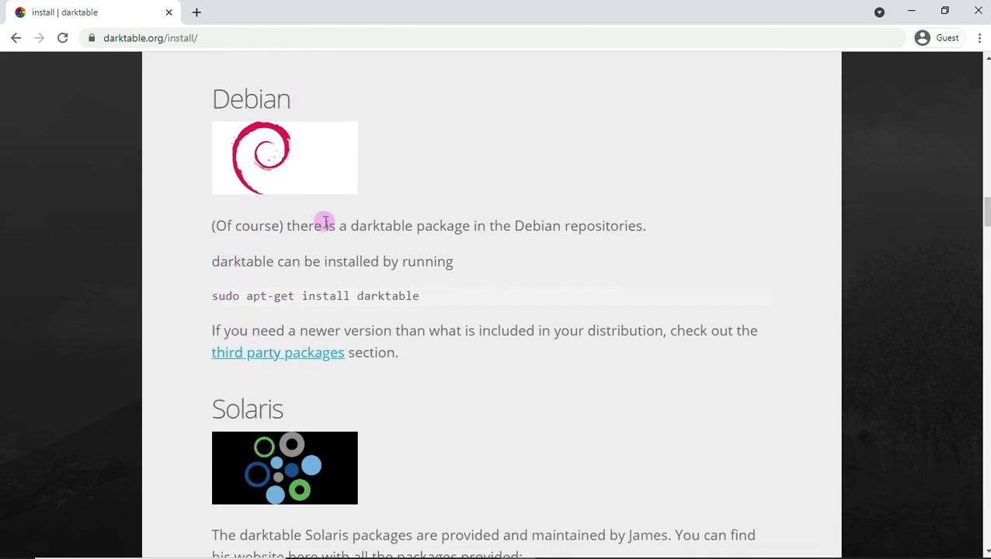
{"action": "scroll", "coordinate": [319, 350], "scroll_direction": "down", "scroll_amount": 1}
{"action": "scroll", "coordinate": [317, 368], "scroll_direction": "down", "scroll_amount": 1}
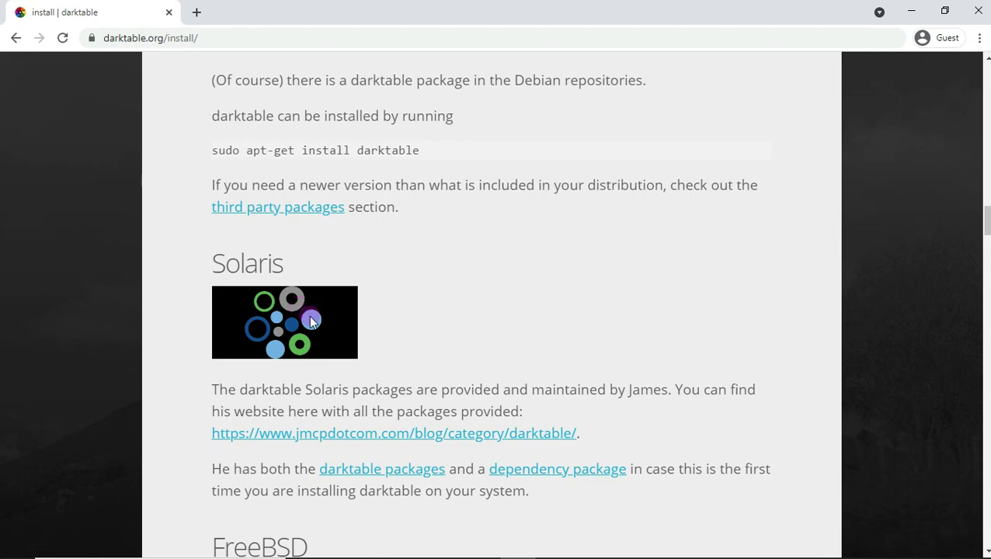
{"action": "scroll", "coordinate": [311, 320], "scroll_direction": "down", "scroll_amount": 3}
{"action": "scroll", "coordinate": [311, 319], "scroll_direction": "down", "scroll_amount": 2}
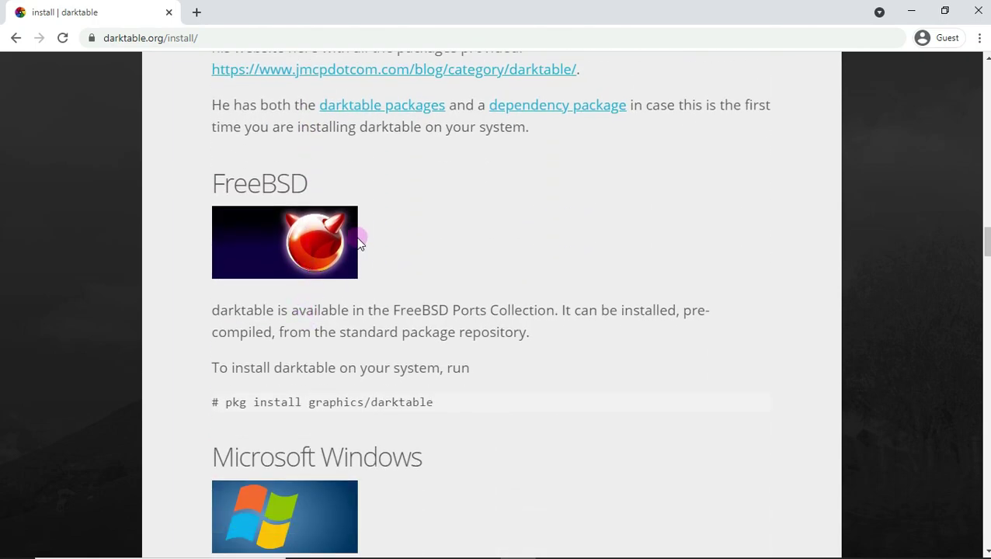
{"action": "scroll", "coordinate": [359, 243], "scroll_direction": "down", "scroll_amount": 3}
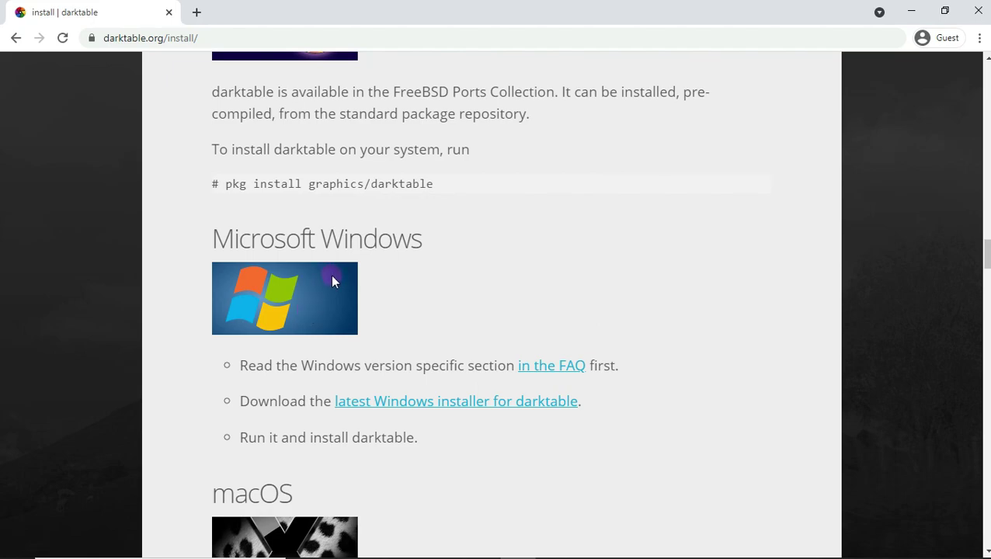
{"action": "scroll", "coordinate": [378, 298], "scroll_direction": "down", "scroll_amount": 3}
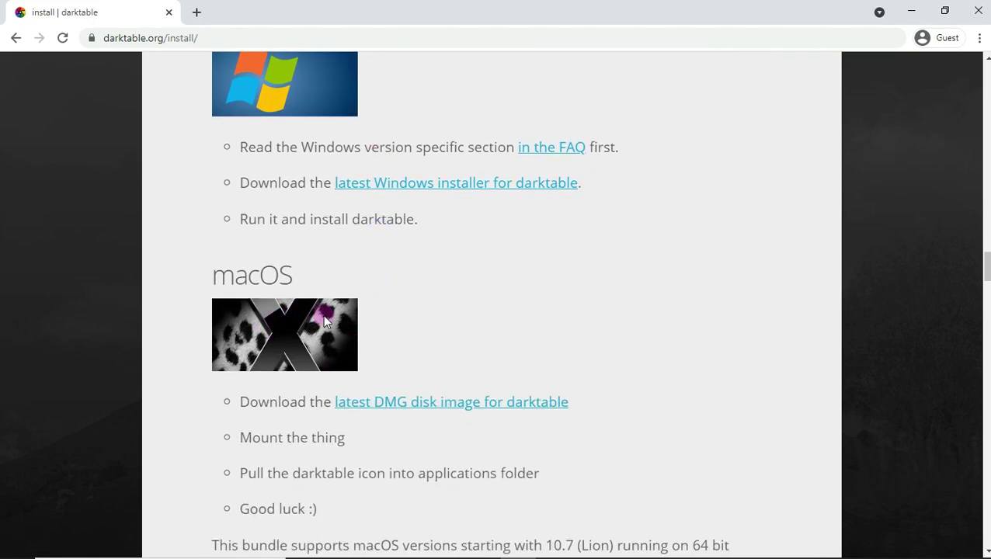
{"action": "scroll", "coordinate": [325, 318], "scroll_direction": "down", "scroll_amount": 3}
{"action": "scroll", "coordinate": [326, 319], "scroll_direction": "down", "scroll_amount": 3}
{"action": "scroll", "coordinate": [326, 311], "scroll_direction": "down", "scroll_amount": 4}
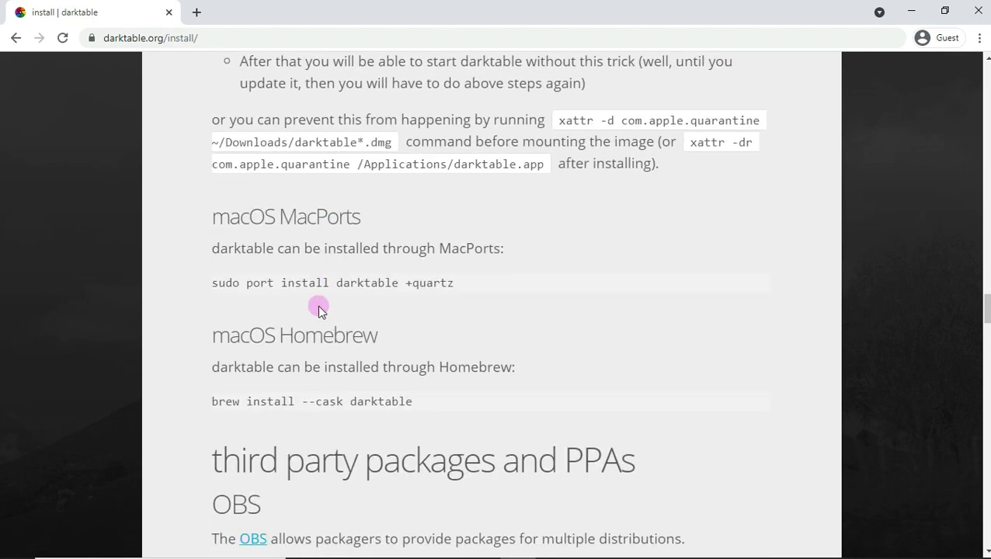
{"action": "scroll", "coordinate": [342, 282], "scroll_direction": "down", "scroll_amount": 3}
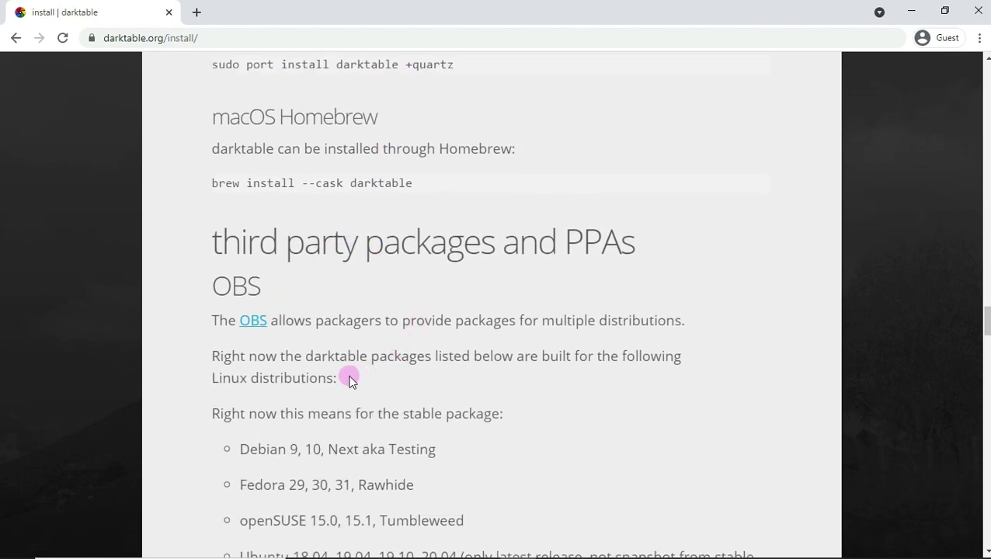
{"action": "scroll", "coordinate": [330, 305], "scroll_direction": "down", "scroll_amount": 3}
{"action": "scroll", "coordinate": [333, 303], "scroll_direction": "down", "scroll_amount": 3}
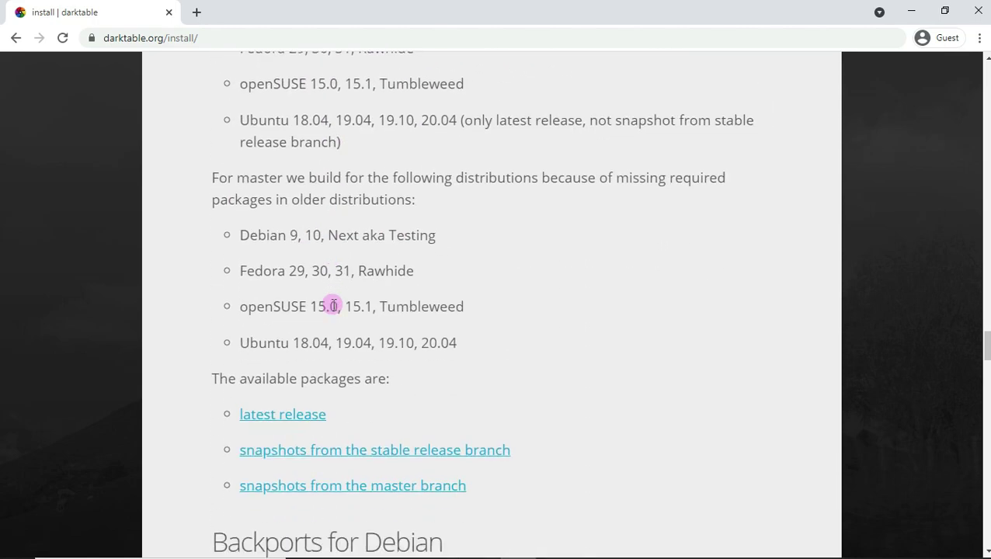
{"action": "scroll", "coordinate": [333, 305], "scroll_direction": "down", "scroll_amount": 4}
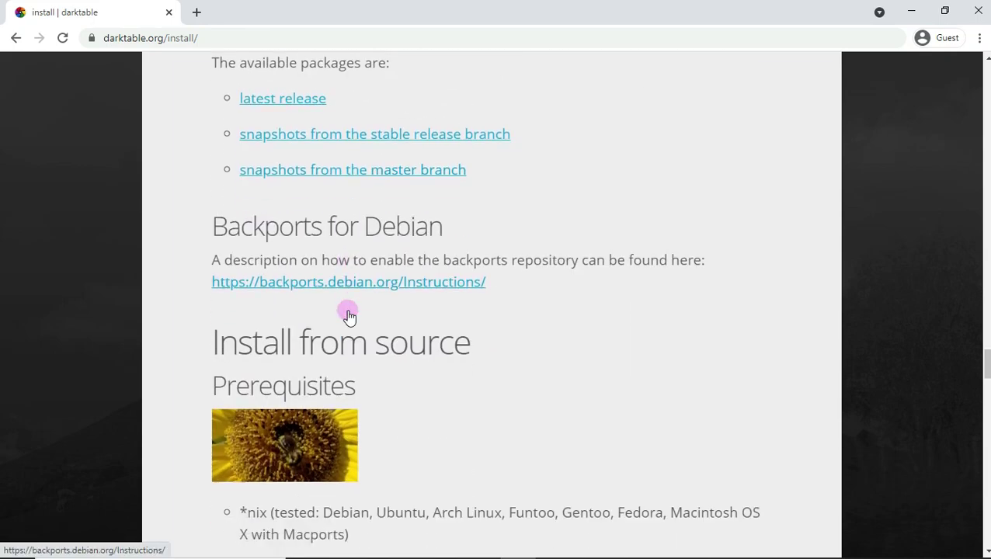
{"action": "scroll", "coordinate": [347, 312], "scroll_direction": "down", "scroll_amount": 2}
{"action": "scroll", "coordinate": [507, 363], "scroll_direction": "down", "scroll_amount": 4}
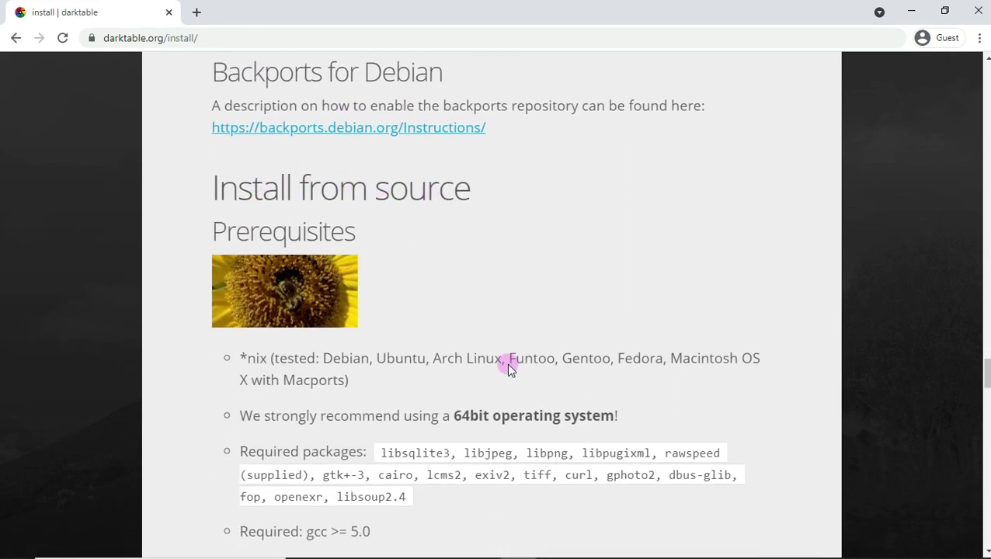
{"action": "scroll", "coordinate": [506, 363], "scroll_direction": "down", "scroll_amount": 2}
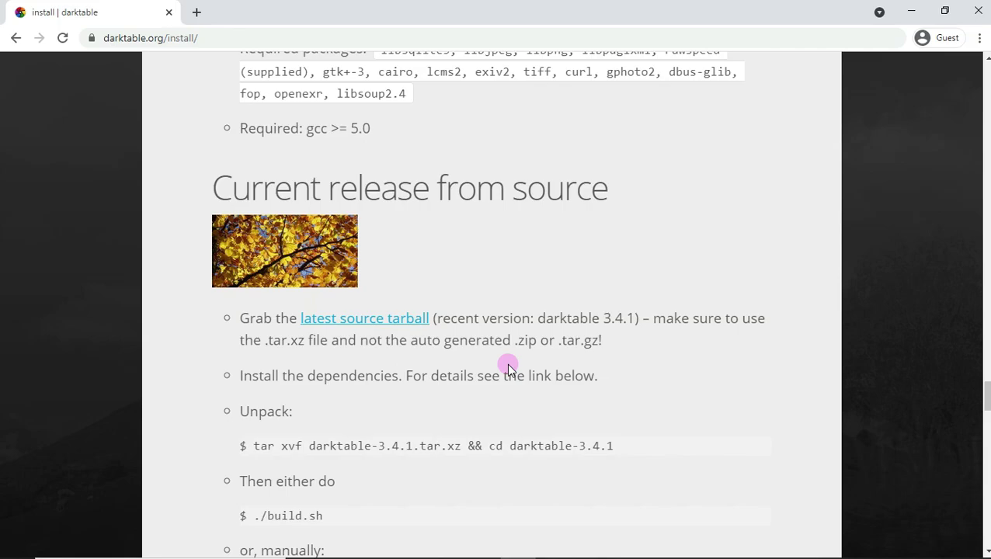
{"action": "scroll", "coordinate": [507, 365], "scroll_direction": "down", "scroll_amount": 2}
{"action": "scroll", "coordinate": [474, 270], "scroll_direction": "down", "scroll_amount": 5}
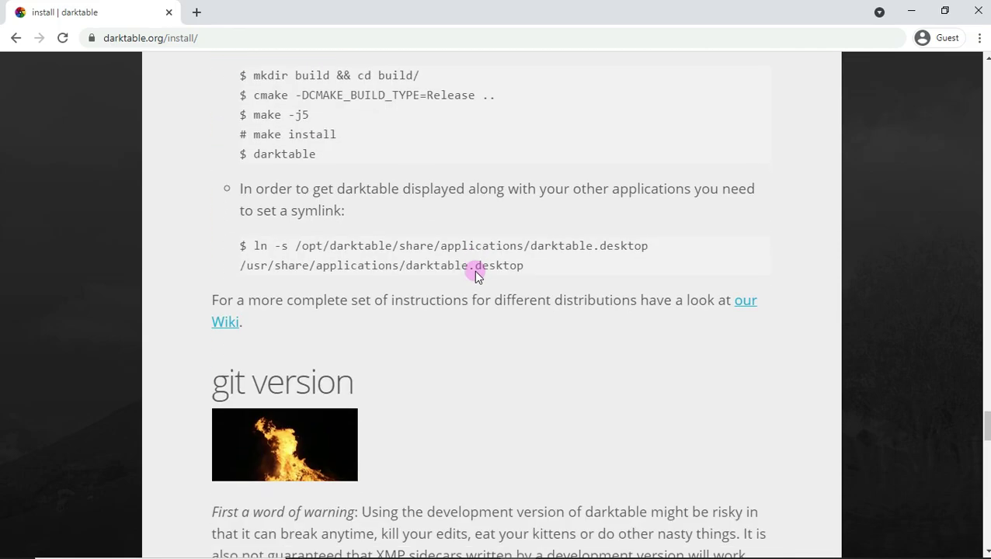
{"action": "scroll", "coordinate": [476, 274], "scroll_direction": "down", "scroll_amount": 3}
{"action": "scroll", "coordinate": [476, 274], "scroll_direction": "up", "scroll_amount": 3}
{"action": "scroll", "coordinate": [476, 274], "scroll_direction": "up", "scroll_amount": 6}
{"action": "scroll", "coordinate": [476, 274], "scroll_direction": "up", "scroll_amount": 5}
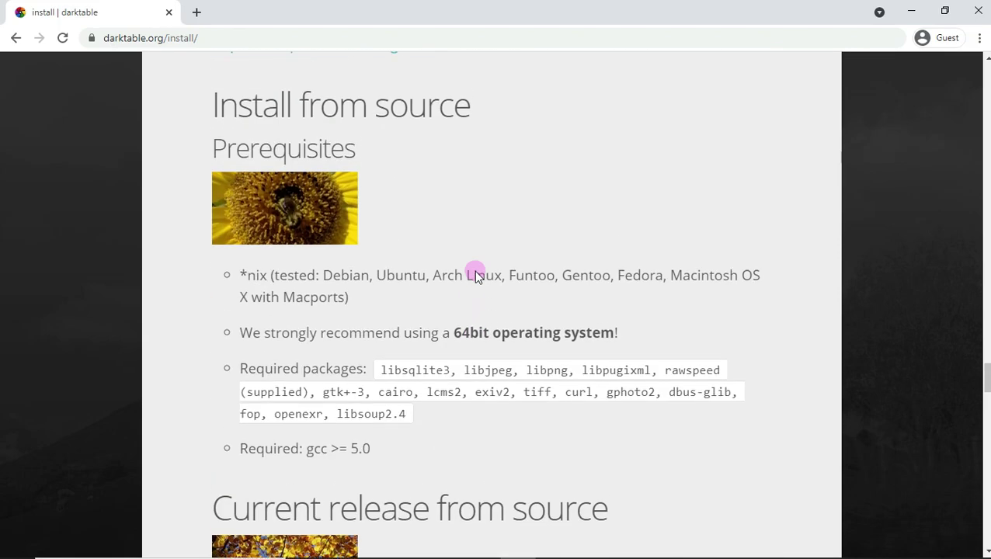
{"action": "scroll", "coordinate": [475, 274], "scroll_direction": "up", "scroll_amount": 5}
{"action": "scroll", "coordinate": [476, 274], "scroll_direction": "up", "scroll_amount": 5}
{"action": "scroll", "coordinate": [476, 274], "scroll_direction": "up", "scroll_amount": 4}
{"action": "scroll", "coordinate": [475, 274], "scroll_direction": "up", "scroll_amount": 5}
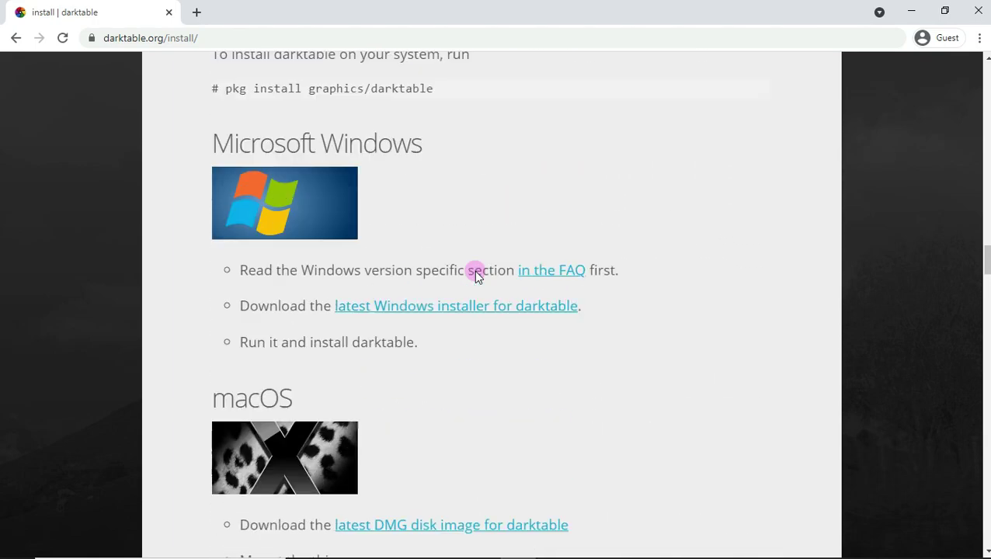
{"action": "scroll", "coordinate": [476, 274], "scroll_direction": "up", "scroll_amount": 6}
{"action": "scroll", "coordinate": [476, 273], "scroll_direction": "down", "scroll_amount": 6}
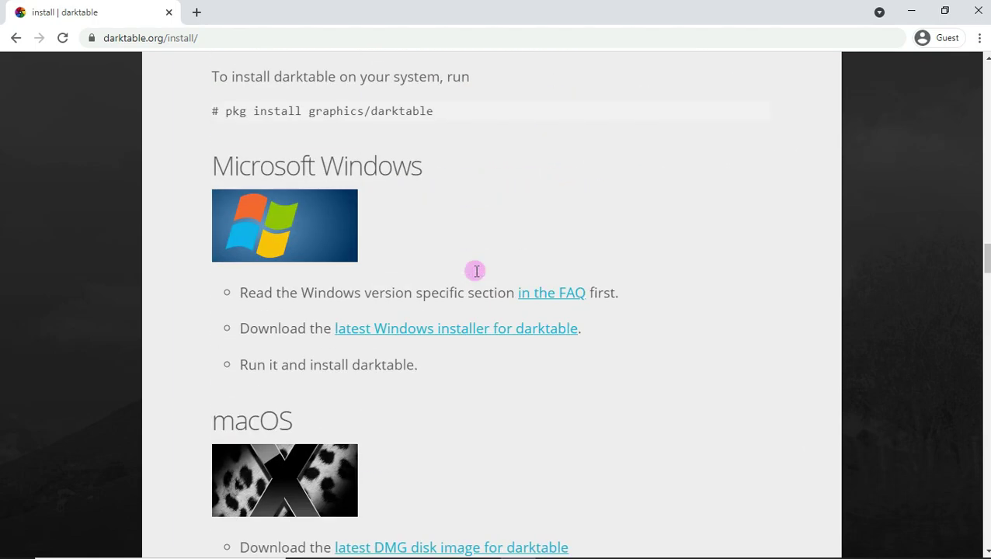
Start downloading darktable-3.6.0.1-win64.exe, then pause and cancel it on the Downloads page.
{"action": "left_click", "coordinate": [453, 330]}
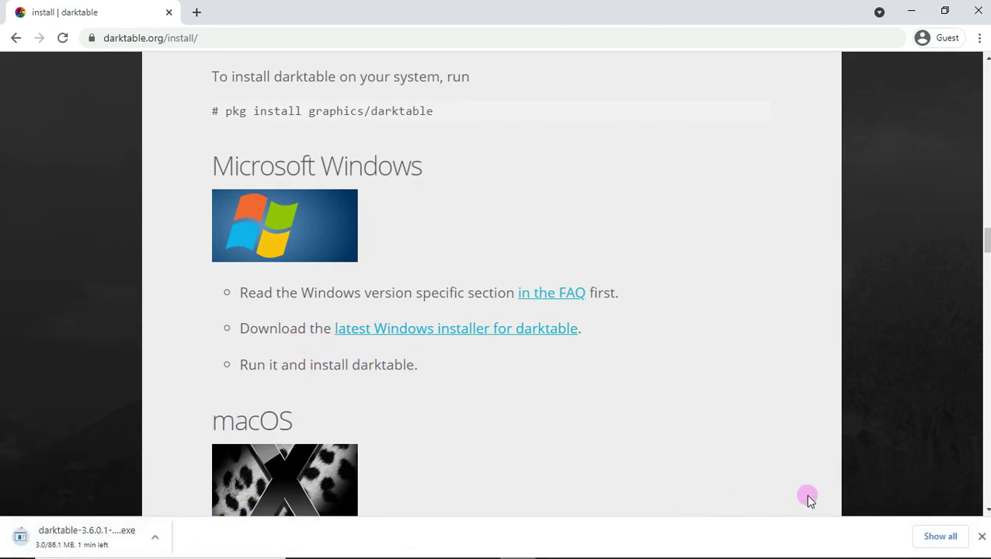
{"action": "left_click", "coordinate": [936, 536]}
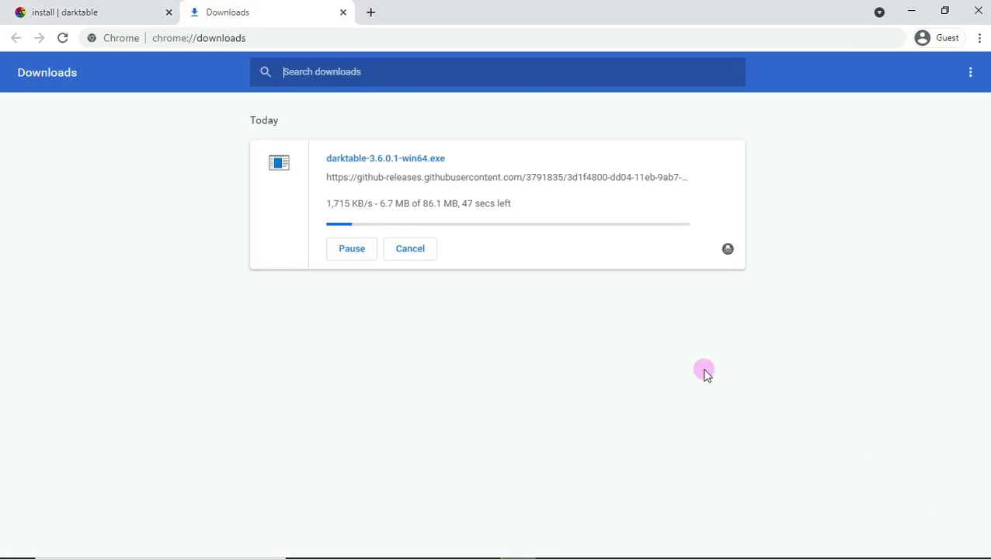
{"action": "left_click", "coordinate": [353, 249]}
{"action": "left_click", "coordinate": [411, 248]}
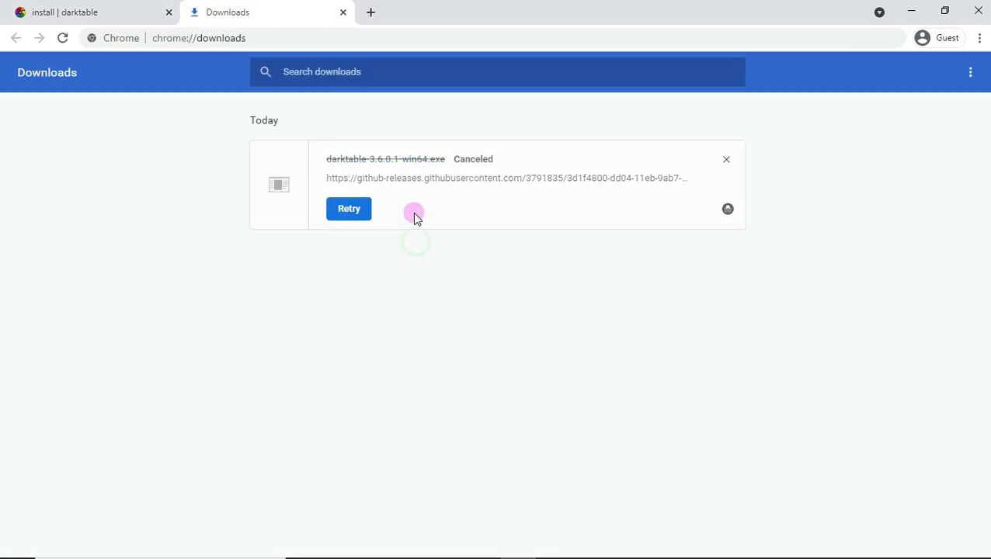
Close the Downloads tab and open youtube.com/Runboxing in a new tab.
{"action": "left_click", "coordinate": [343, 12]}
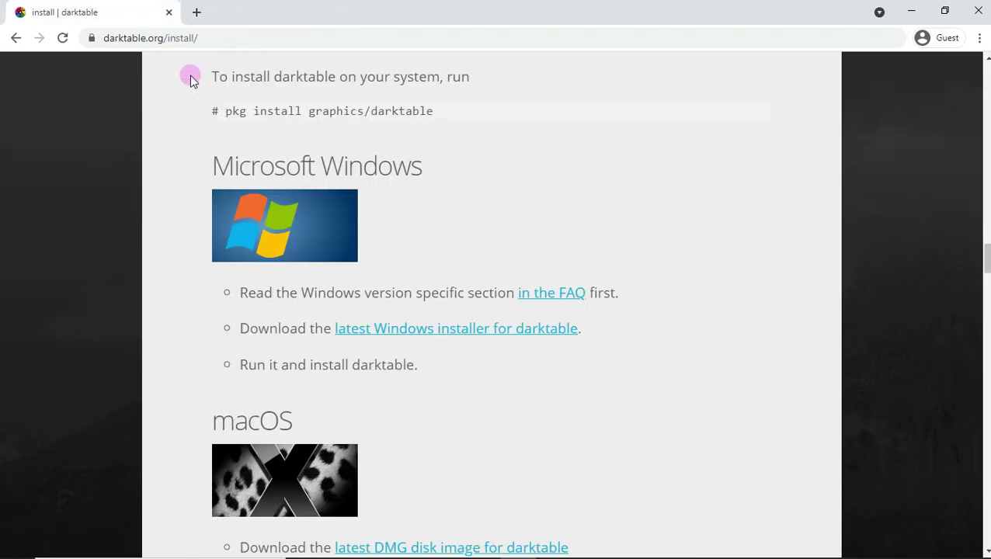
{"action": "left_click", "coordinate": [201, 11]}
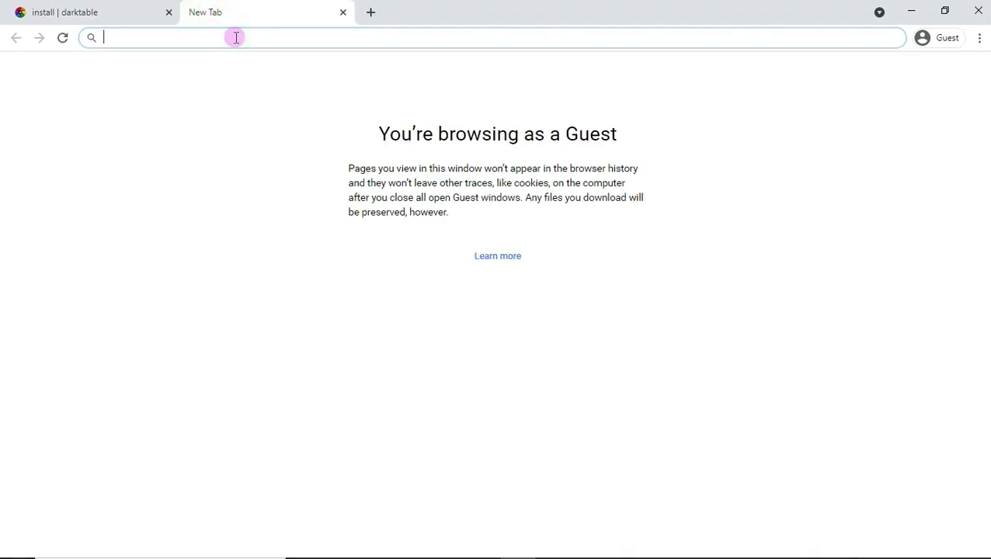
{"action": "type", "text": "youtub"}
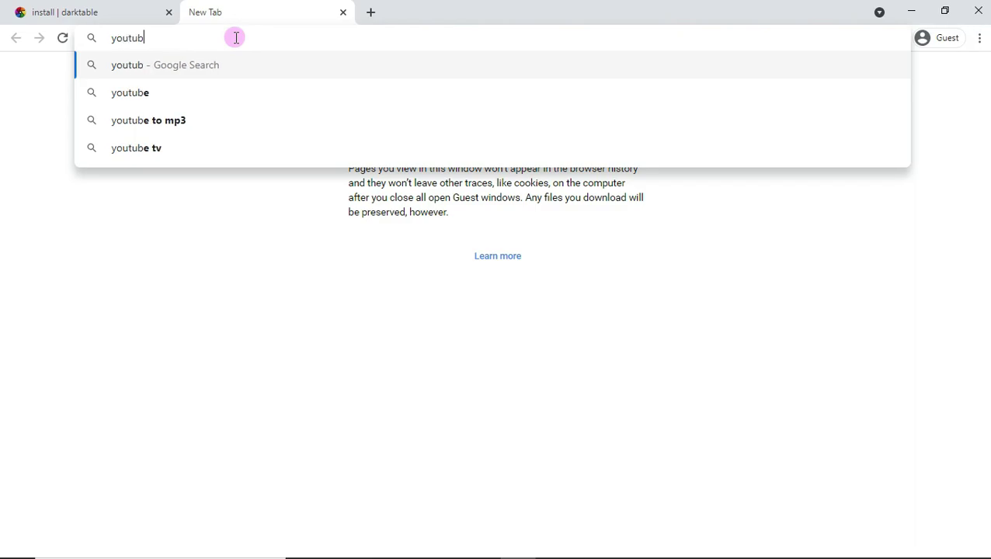
{"action": "type", "text": "e.co"}
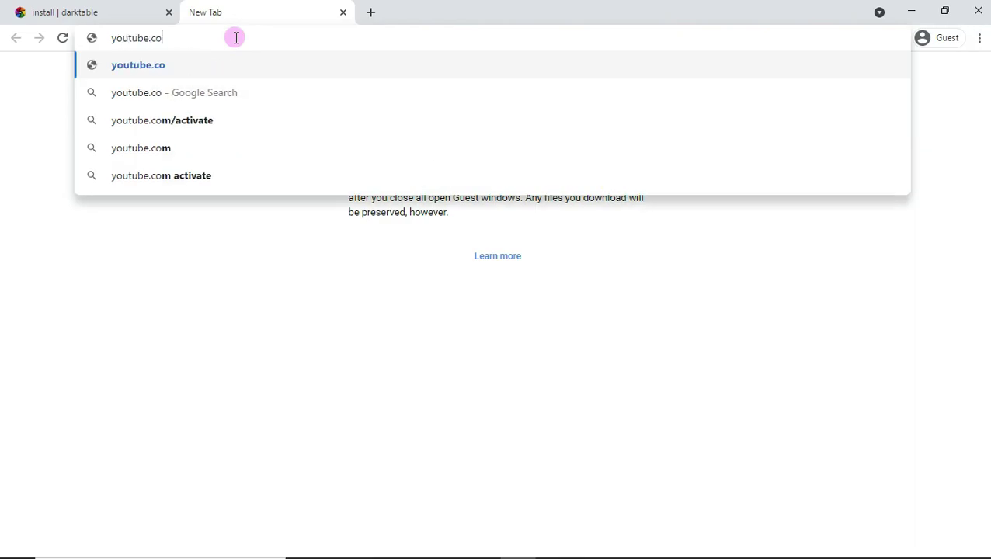
{"action": "type", "text": "m/"}
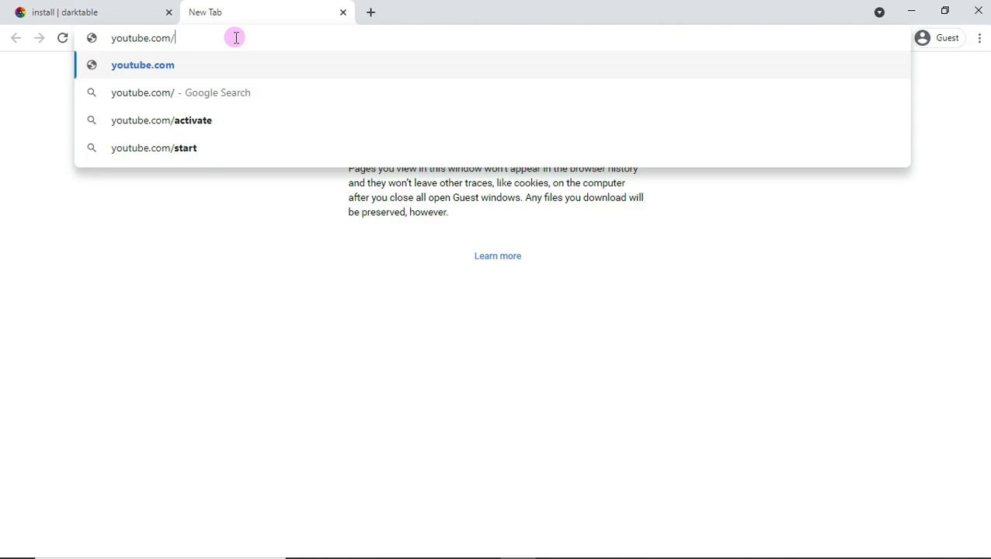
{"action": "type", "text": "Runbo"}
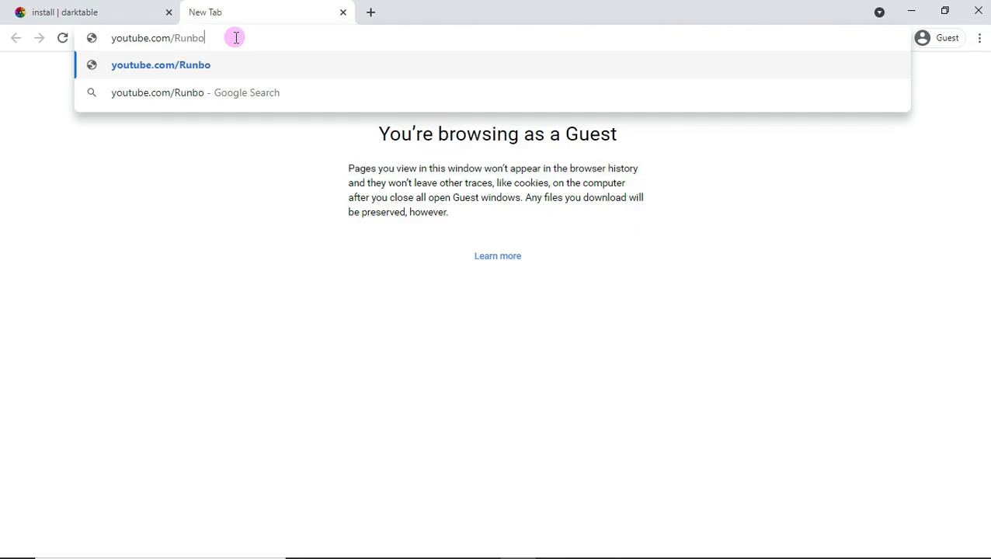
{"action": "type", "text": "xing"}
{"action": "key", "text": "Return"}
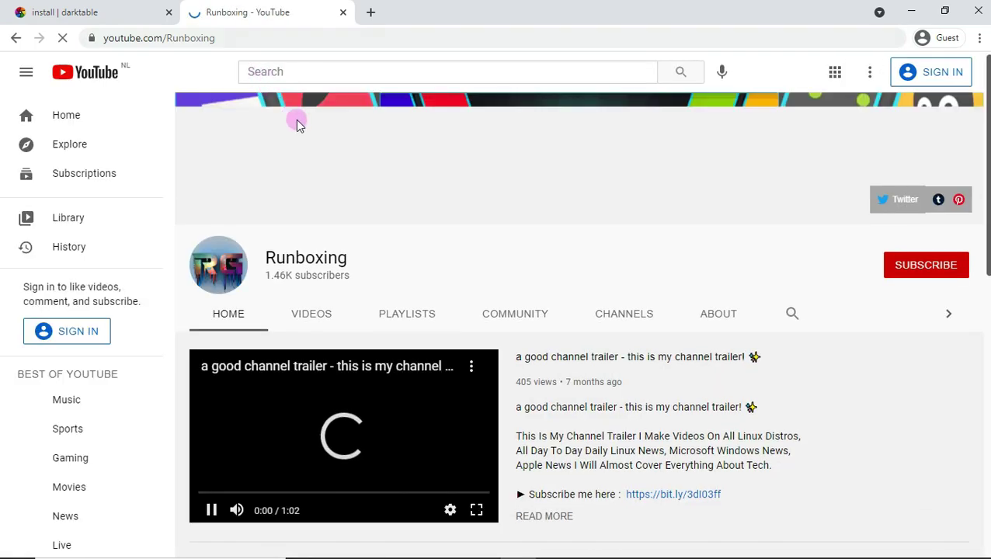
Show the Runboxing channel's Videos tab and dismiss the sign-in-to-subscribe prompt.
{"action": "left_click", "coordinate": [315, 322]}
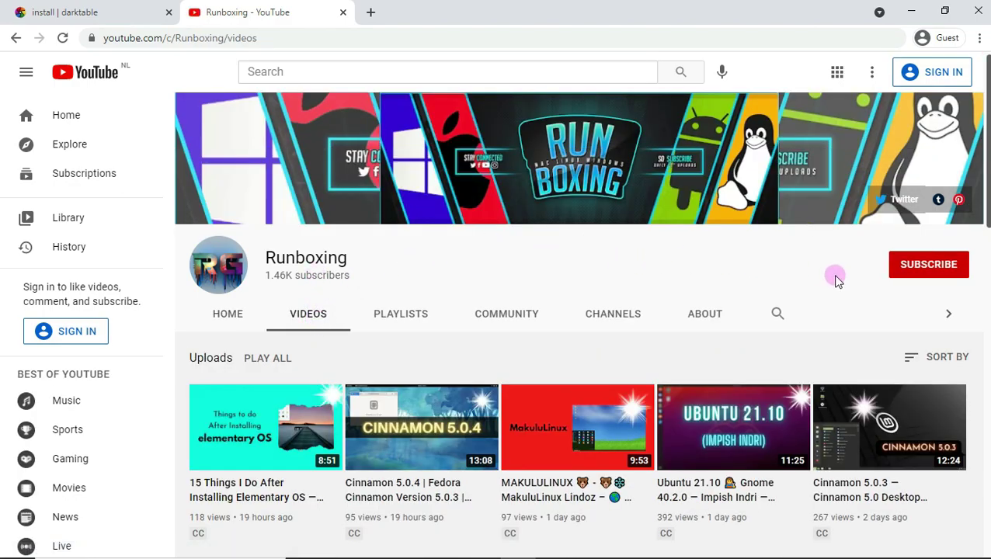
{"action": "left_click", "coordinate": [952, 264]}
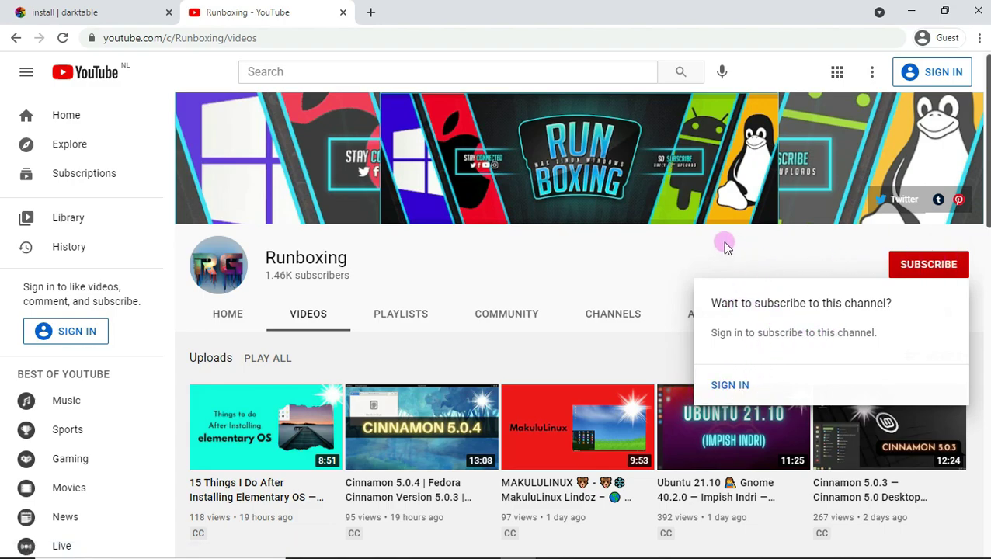
{"action": "left_click", "coordinate": [646, 258]}
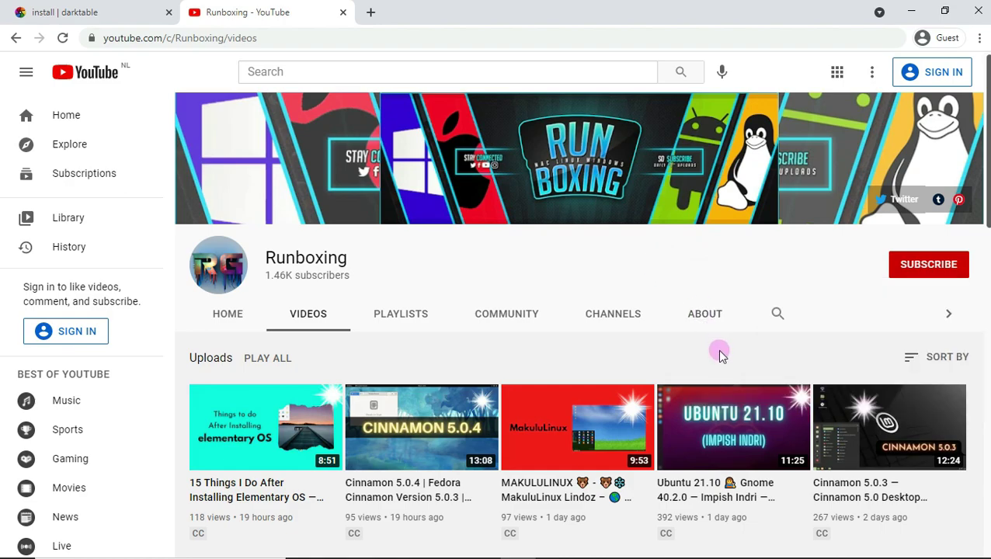
Look over the channel's About page.
{"action": "left_click", "coordinate": [705, 325]}
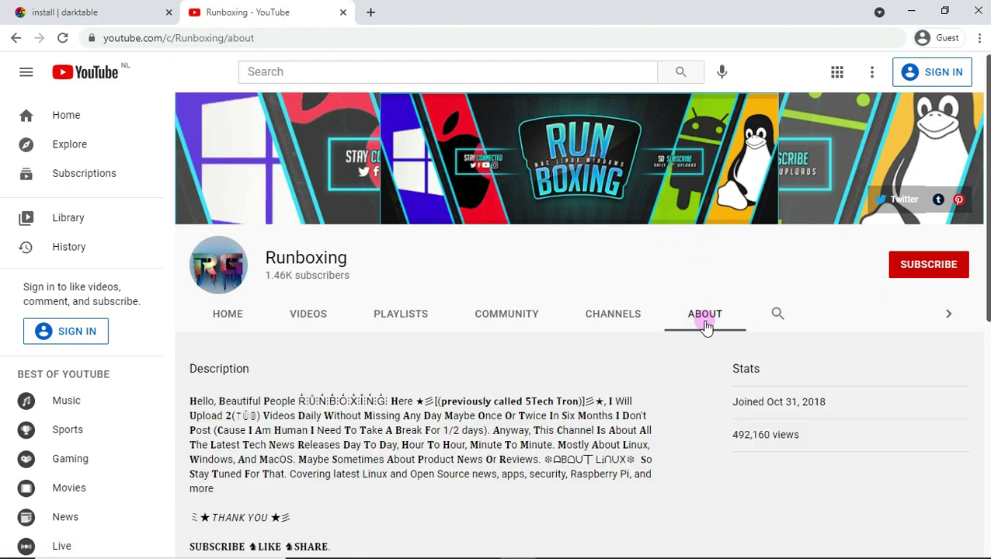
{"action": "scroll", "coordinate": [443, 400], "scroll_direction": "down", "scroll_amount": 2}
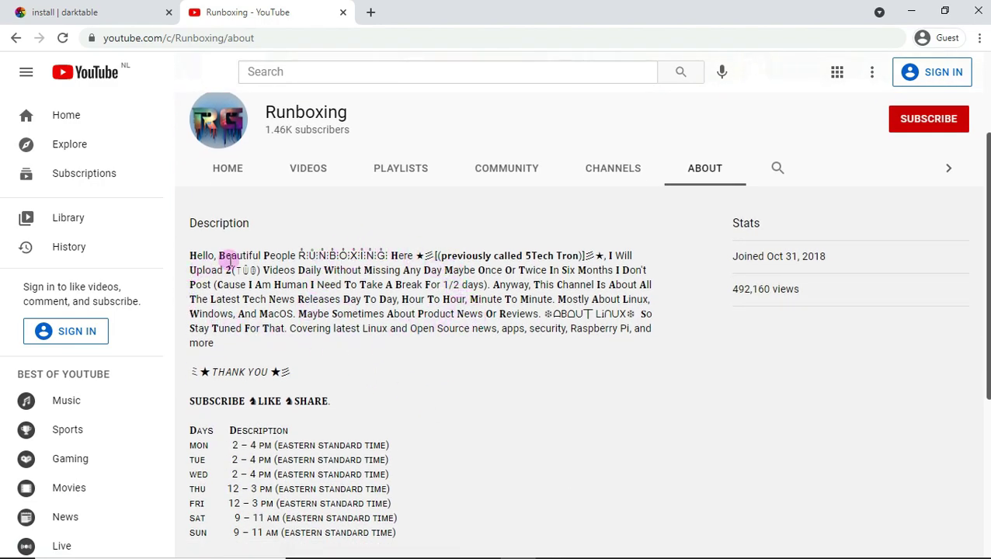
{"action": "scroll", "coordinate": [618, 301], "scroll_direction": "down", "scroll_amount": 1}
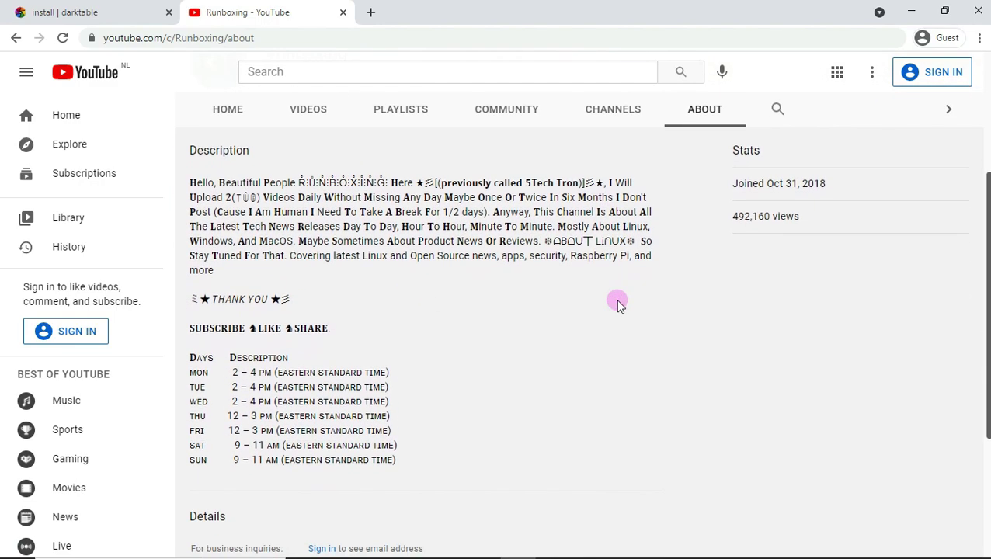
{"action": "scroll", "coordinate": [410, 435], "scroll_direction": "down", "scroll_amount": 1}
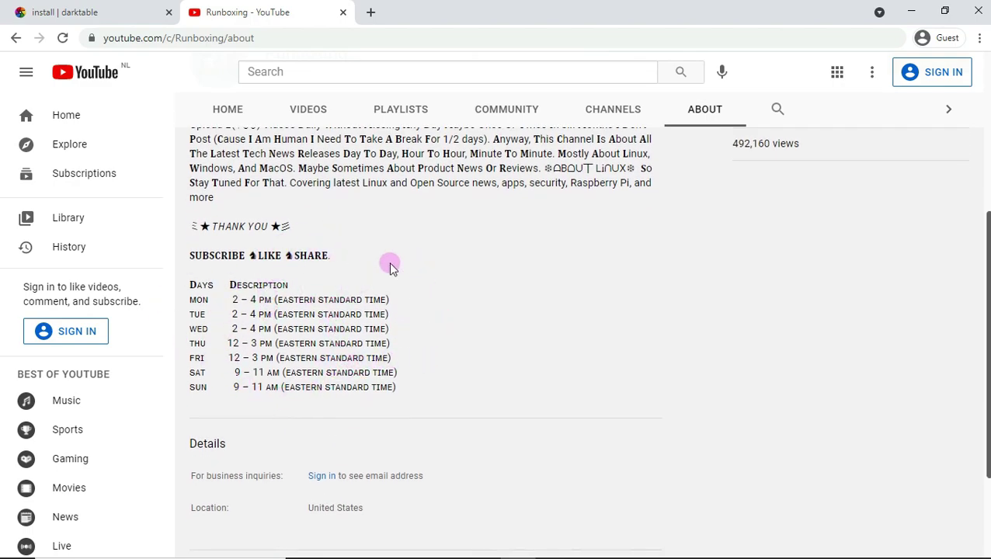
{"action": "scroll", "coordinate": [400, 271], "scroll_direction": "up", "scroll_amount": 4}
Return to the Videos tab, trying Subscribe twice and closing each sign-in prompt.
{"action": "left_click", "coordinate": [325, 312]}
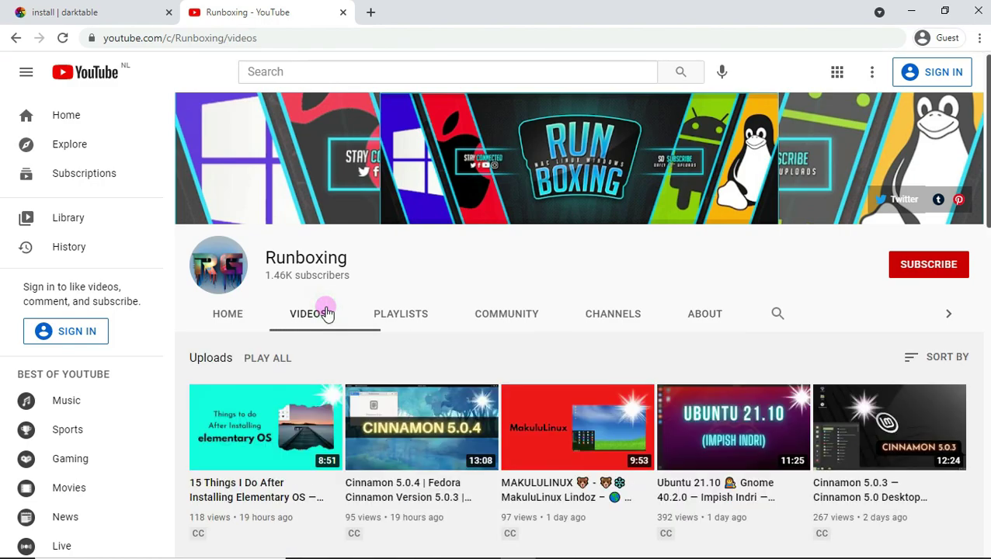
{"action": "left_click", "coordinate": [933, 266]}
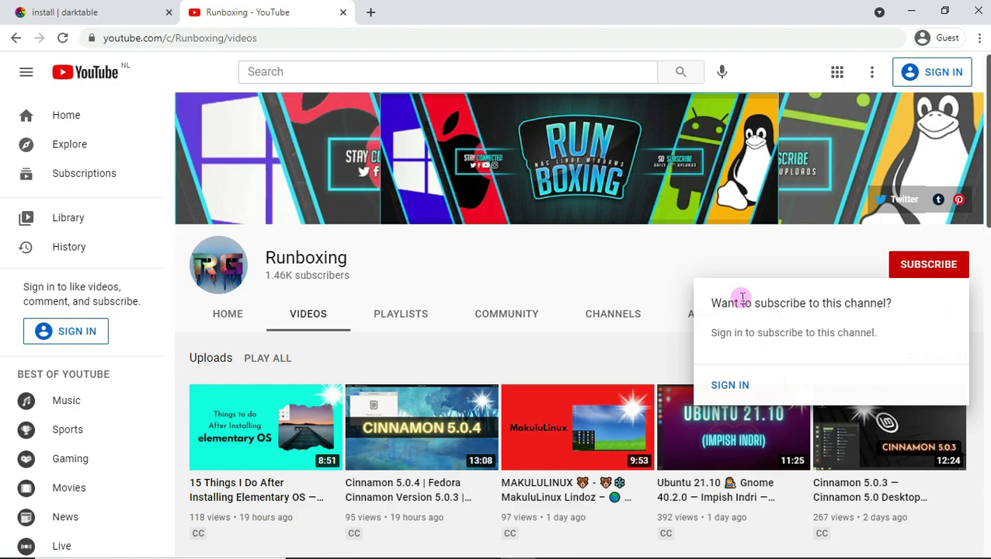
{"action": "left_click", "coordinate": [685, 265]}
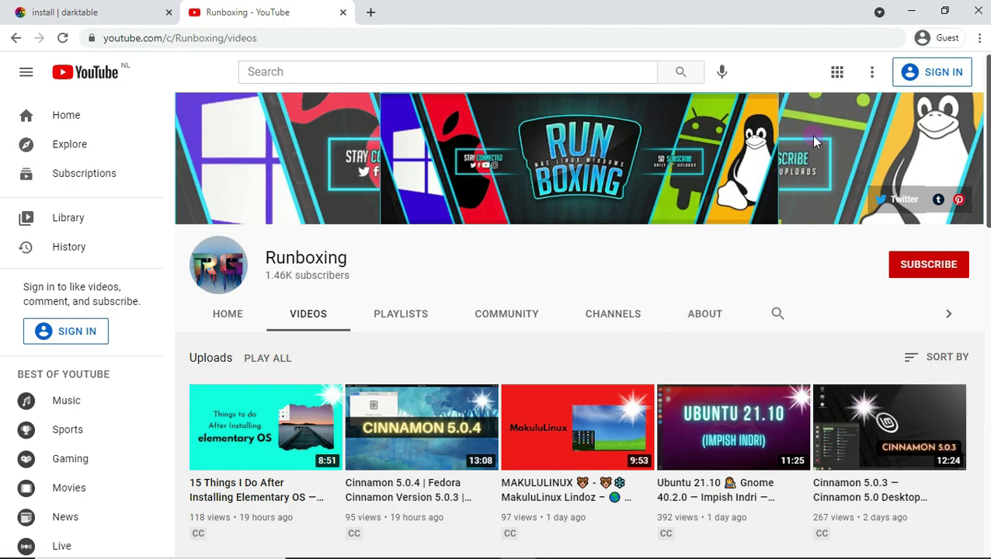
{"action": "left_click", "coordinate": [929, 265]}
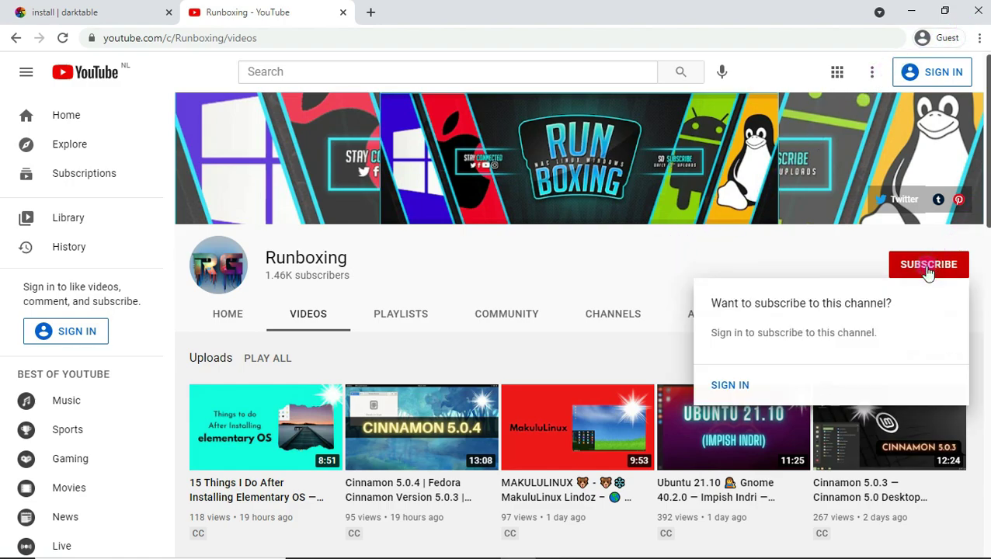
{"action": "left_click", "coordinate": [561, 256]}
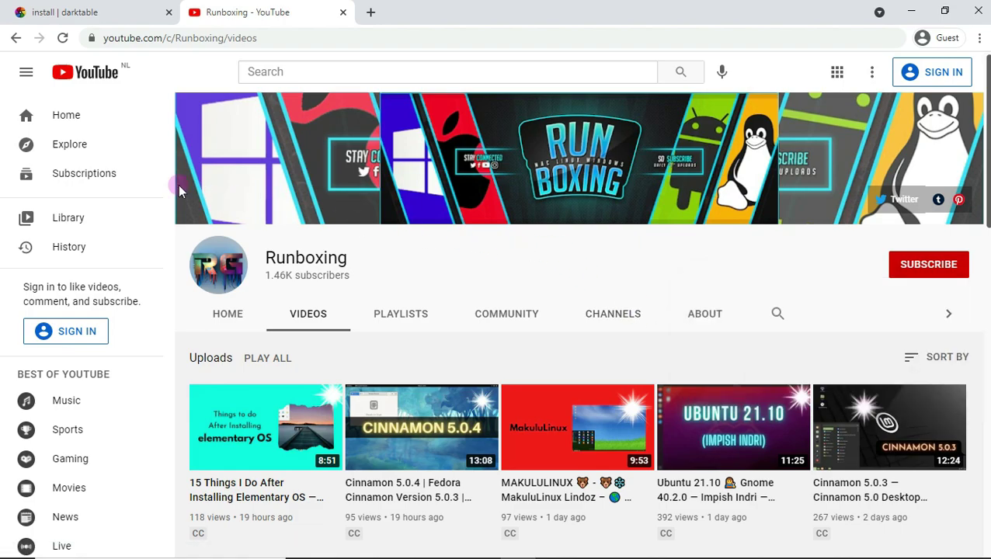
Switch back to the darktable.org install tab and return to the 'Choose your OS:' heading at the top.
{"action": "left_click", "coordinate": [71, 14]}
{"action": "scroll", "coordinate": [517, 242], "scroll_direction": "down", "scroll_amount": 15}
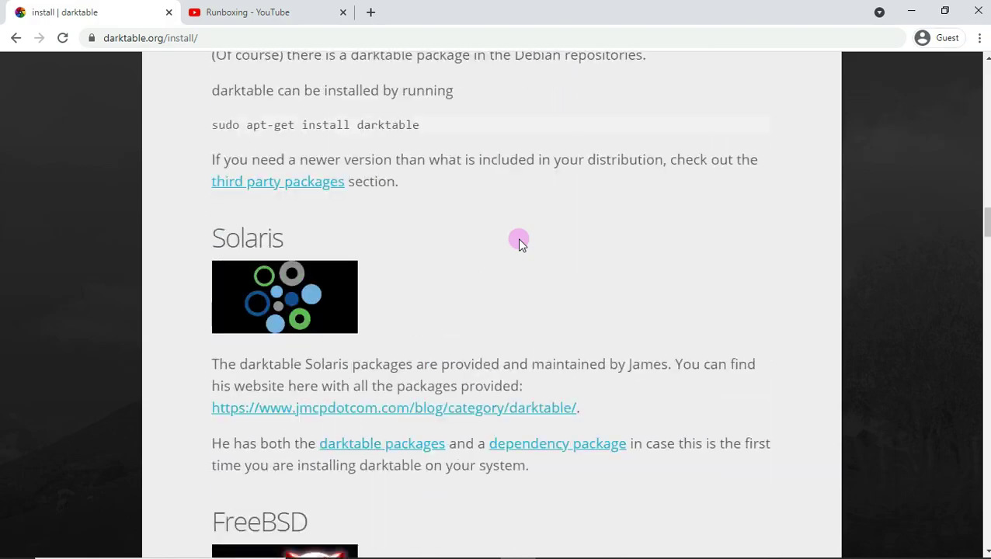
{"action": "scroll", "coordinate": [519, 242], "scroll_direction": "up", "scroll_amount": 8}
{"action": "scroll", "coordinate": [519, 242], "scroll_direction": "up", "scroll_amount": 10}
{"action": "scroll", "coordinate": [519, 242], "scroll_direction": "up", "scroll_amount": 10}
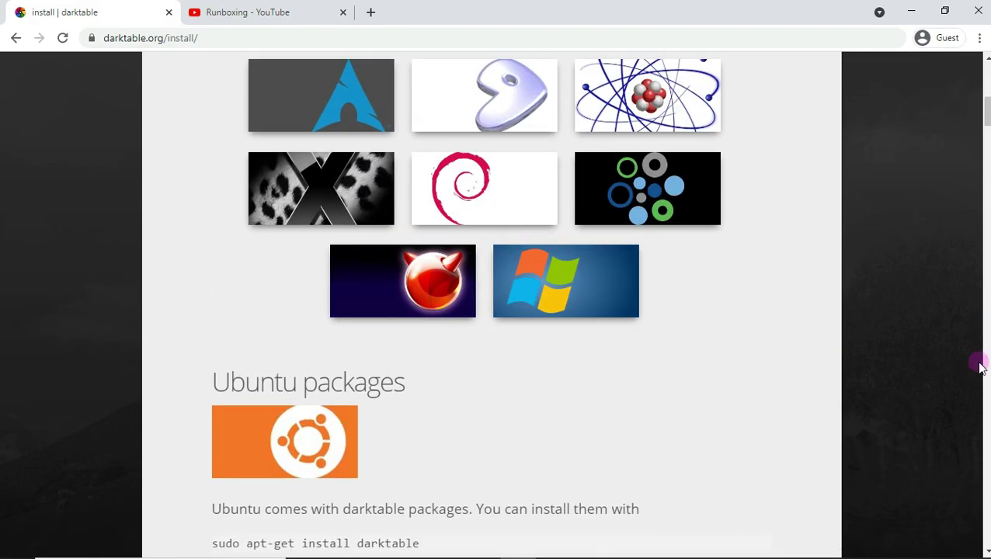
{"action": "left_click_drag", "start_coordinate": [986, 109], "coordinate": [987, 90]}
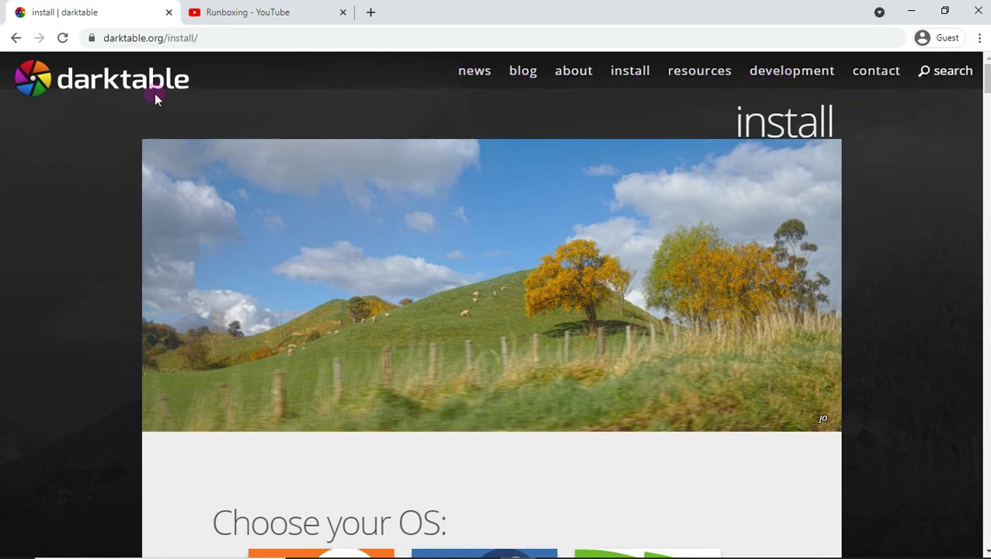
Go to darktable.org's news page and highlight the 'darktable 3.6.0 released' post heading.
{"action": "left_click", "coordinate": [466, 77]}
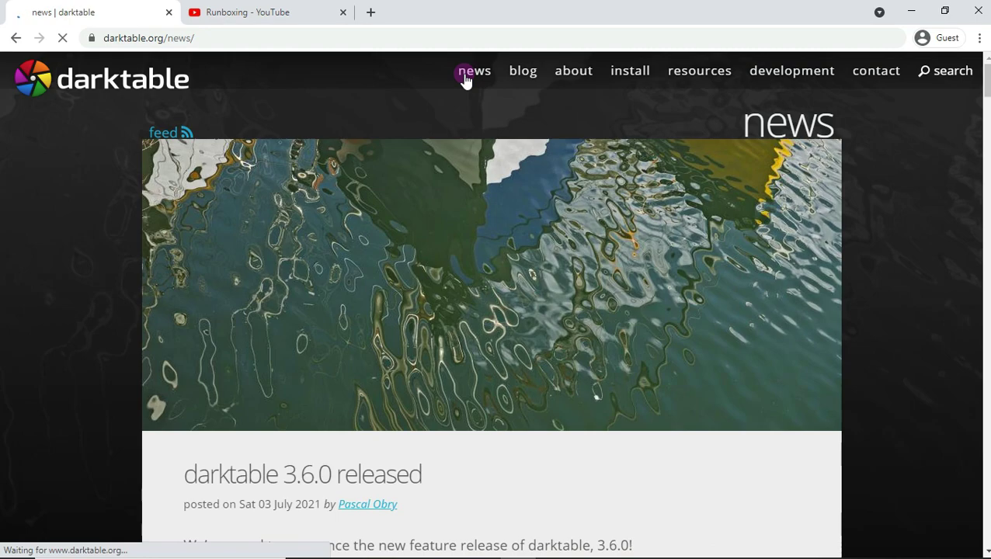
{"action": "scroll", "coordinate": [426, 247], "scroll_direction": "down", "scroll_amount": 3}
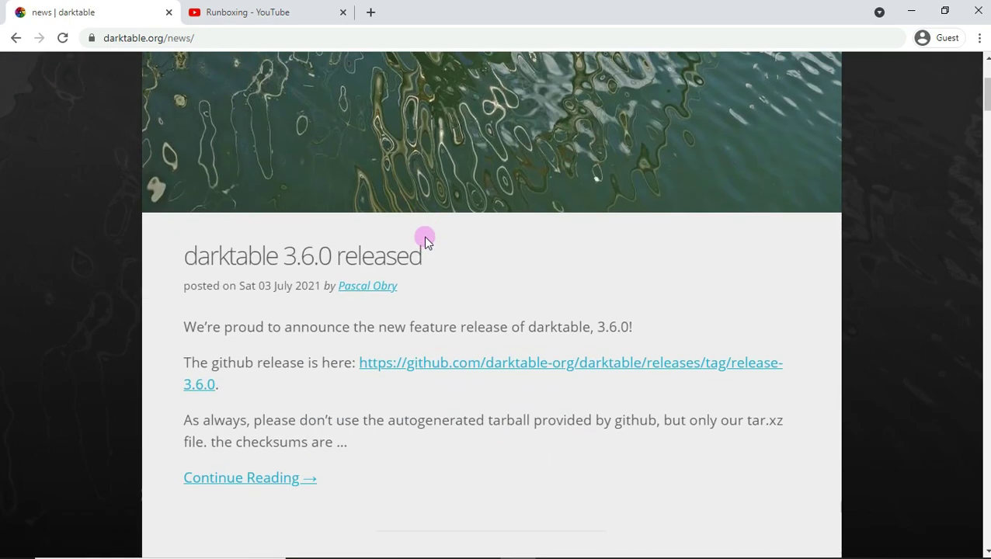
{"action": "left_click", "coordinate": [441, 247]}
{"action": "left_click_drag", "start_coordinate": [440, 247], "coordinate": [188, 241]}
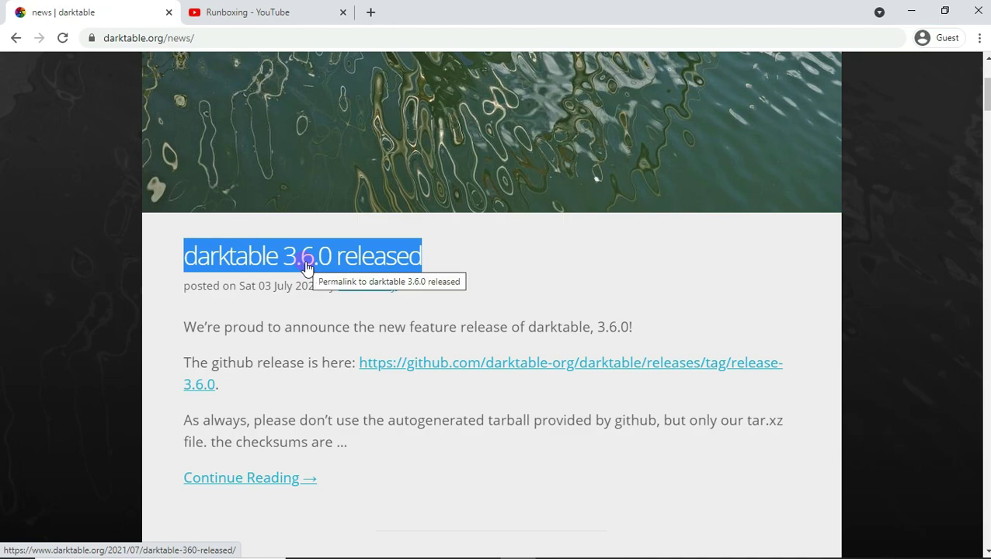
Read the 3.6.0 improvements, bug fixes, notes and Lua API changes, then return to the top.
{"action": "left_click", "coordinate": [289, 478]}
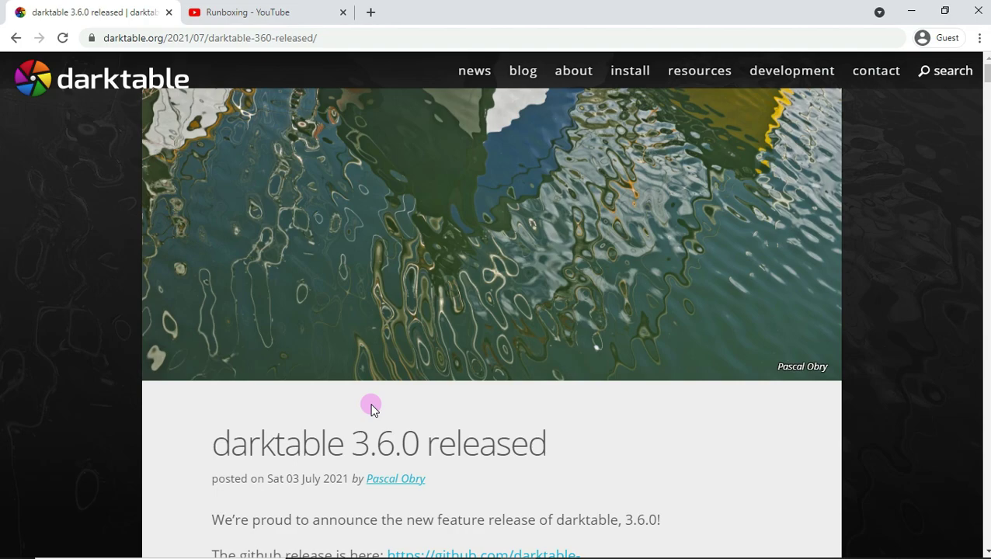
{"action": "scroll", "coordinate": [412, 396], "scroll_direction": "down", "scroll_amount": 1}
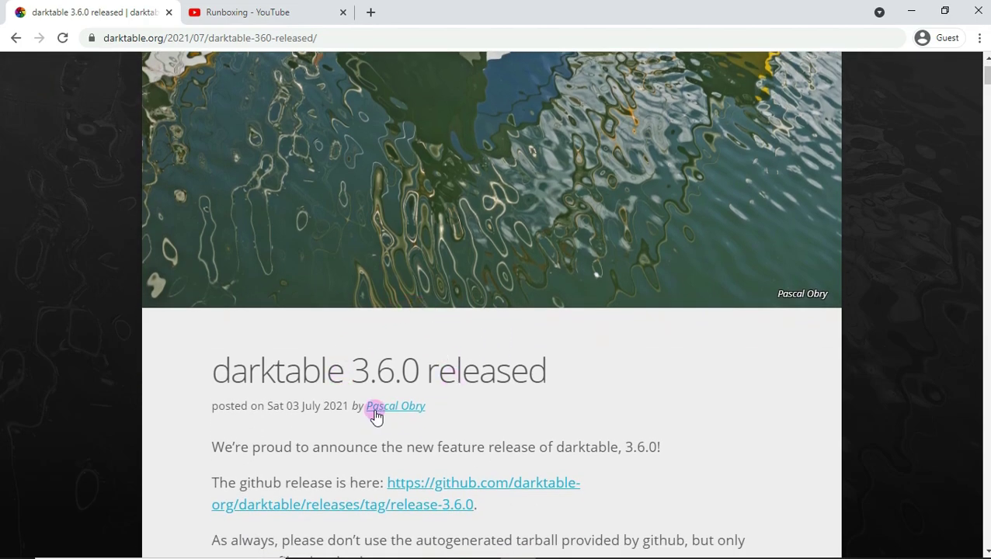
{"action": "scroll", "coordinate": [454, 317], "scroll_direction": "down", "scroll_amount": 2}
{"action": "scroll", "coordinate": [452, 315], "scroll_direction": "down", "scroll_amount": 2}
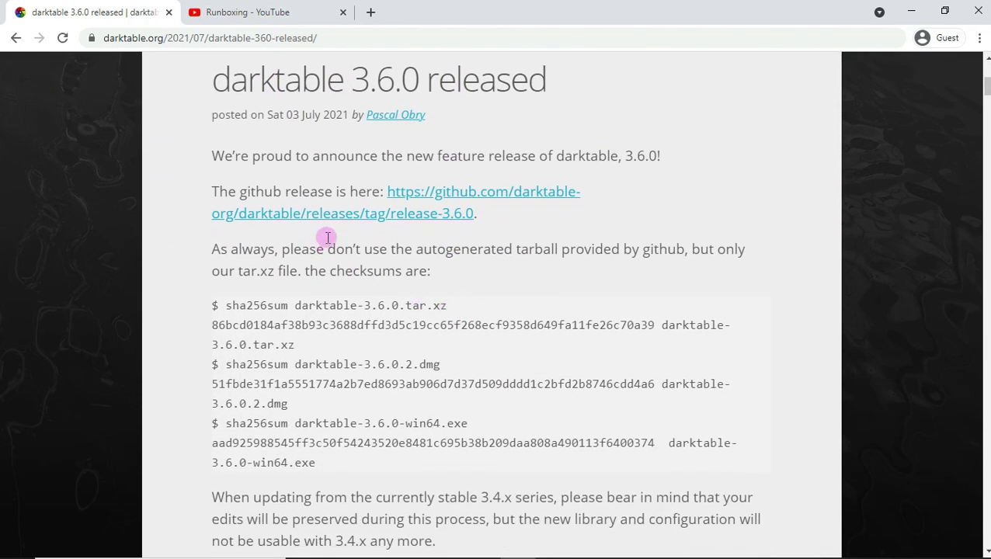
{"action": "scroll", "coordinate": [402, 253], "scroll_direction": "down", "scroll_amount": 3}
{"action": "scroll", "coordinate": [403, 258], "scroll_direction": "down", "scroll_amount": 1}
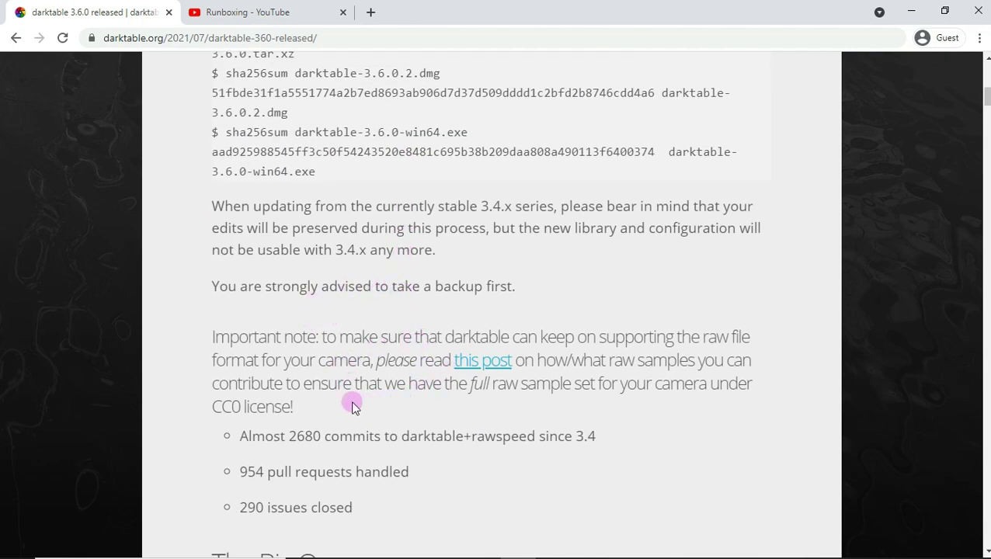
{"action": "scroll", "coordinate": [311, 311], "scroll_direction": "down", "scroll_amount": 2}
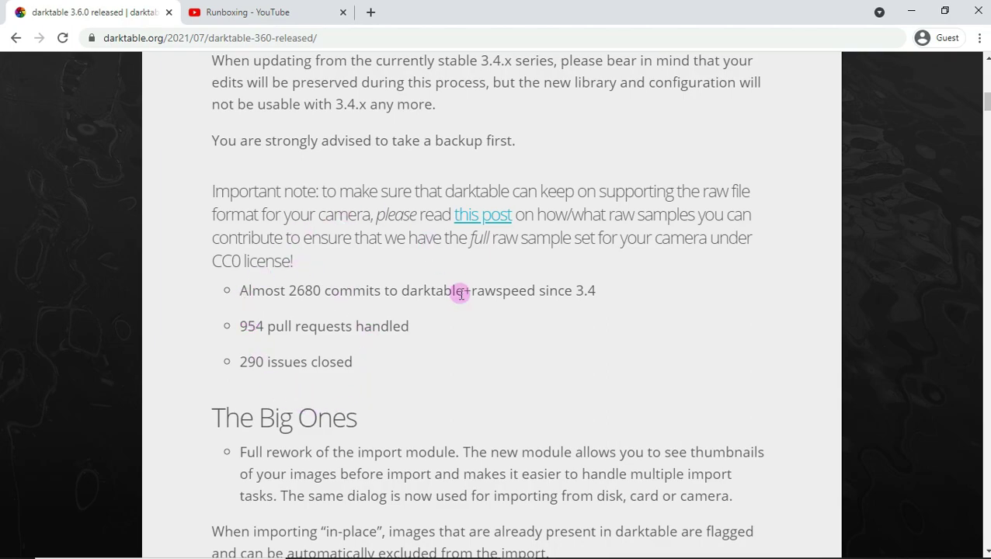
{"action": "scroll", "coordinate": [355, 259], "scroll_direction": "down", "scroll_amount": 2}
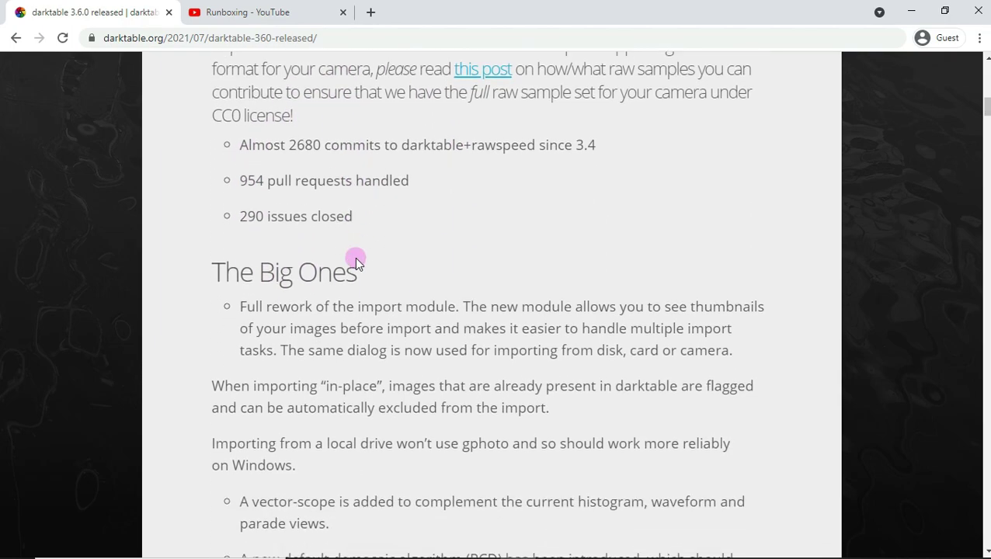
{"action": "scroll", "coordinate": [354, 262], "scroll_direction": "down", "scroll_amount": 1}
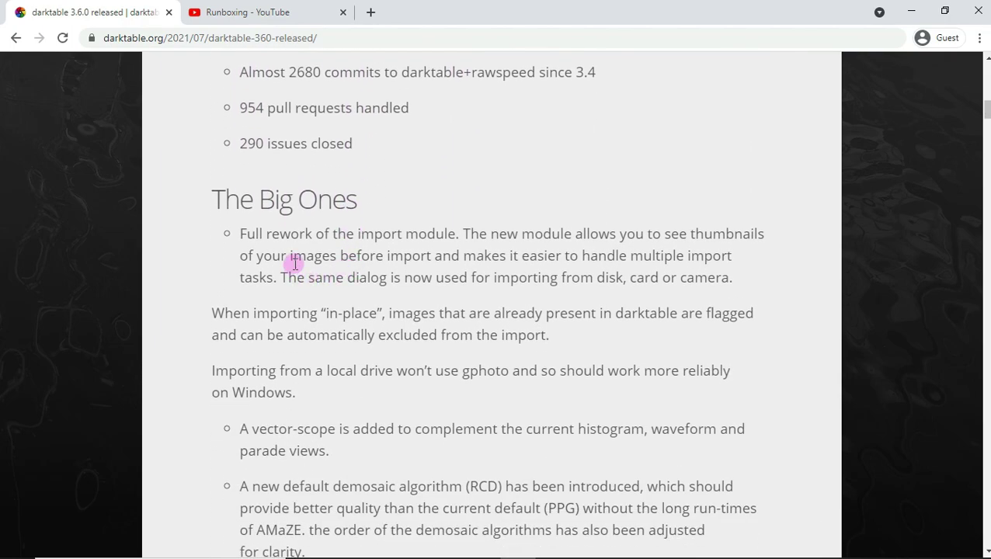
{"action": "scroll", "coordinate": [310, 258], "scroll_direction": "down", "scroll_amount": 2}
{"action": "scroll", "coordinate": [517, 245], "scroll_direction": "up", "scroll_amount": 3}
{"action": "scroll", "coordinate": [517, 245], "scroll_direction": "down", "scroll_amount": 5}
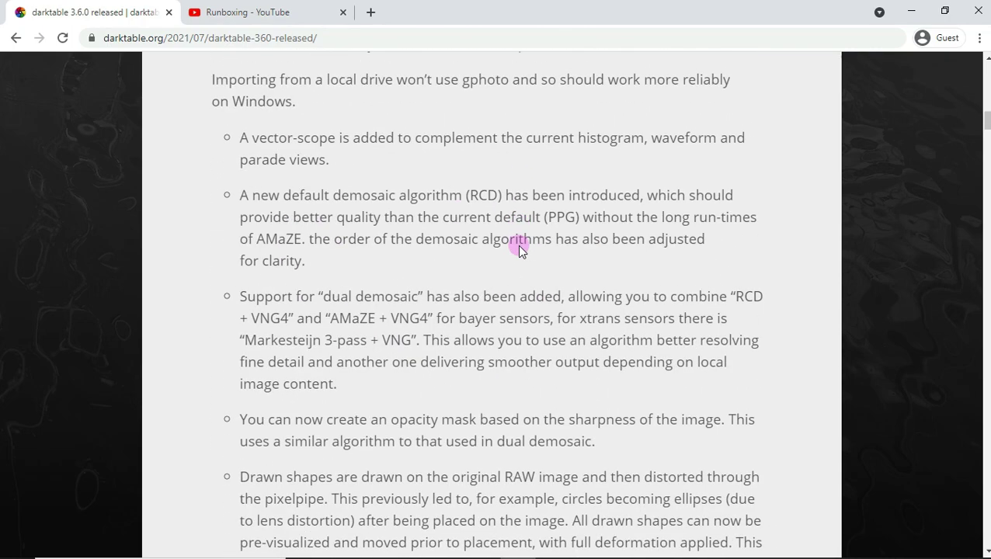
{"action": "scroll", "coordinate": [517, 245], "scroll_direction": "down", "scroll_amount": 4}
{"action": "scroll", "coordinate": [517, 245], "scroll_direction": "down", "scroll_amount": 6}
{"action": "scroll", "coordinate": [518, 244], "scroll_direction": "down", "scroll_amount": 3}
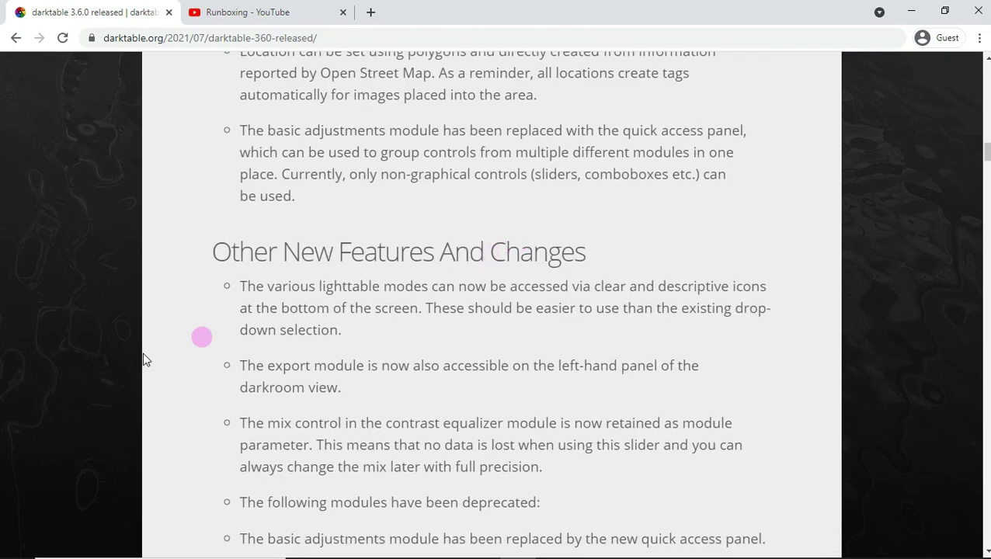
{"action": "scroll", "coordinate": [522, 272], "scroll_direction": "down", "scroll_amount": 4}
{"action": "scroll", "coordinate": [522, 272], "scroll_direction": "down", "scroll_amount": 5}
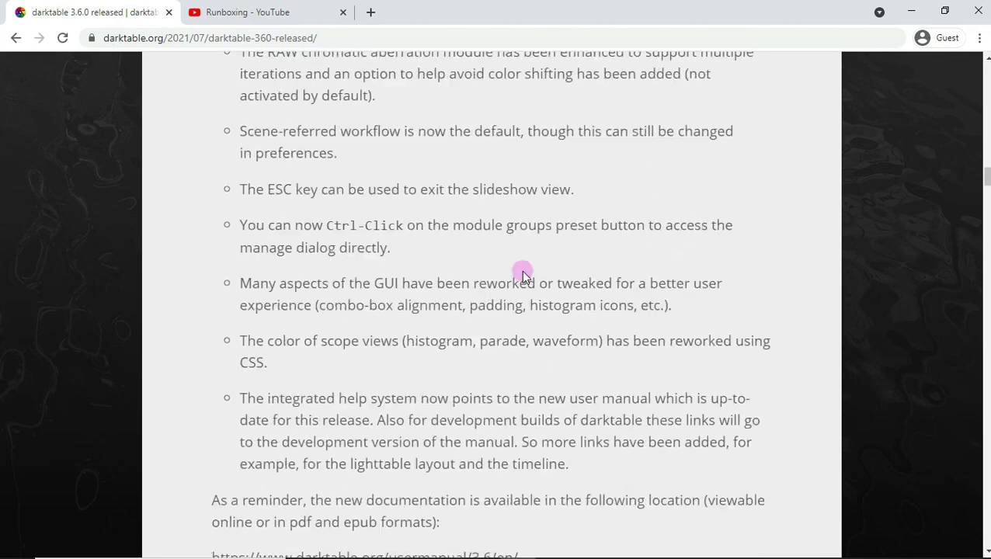
{"action": "scroll", "coordinate": [522, 271], "scroll_direction": "down", "scroll_amount": 2}
{"action": "scroll", "coordinate": [522, 272], "scroll_direction": "down", "scroll_amount": 3}
{"action": "scroll", "coordinate": [522, 273], "scroll_direction": "down", "scroll_amount": 2}
{"action": "scroll", "coordinate": [522, 274], "scroll_direction": "down", "scroll_amount": 3}
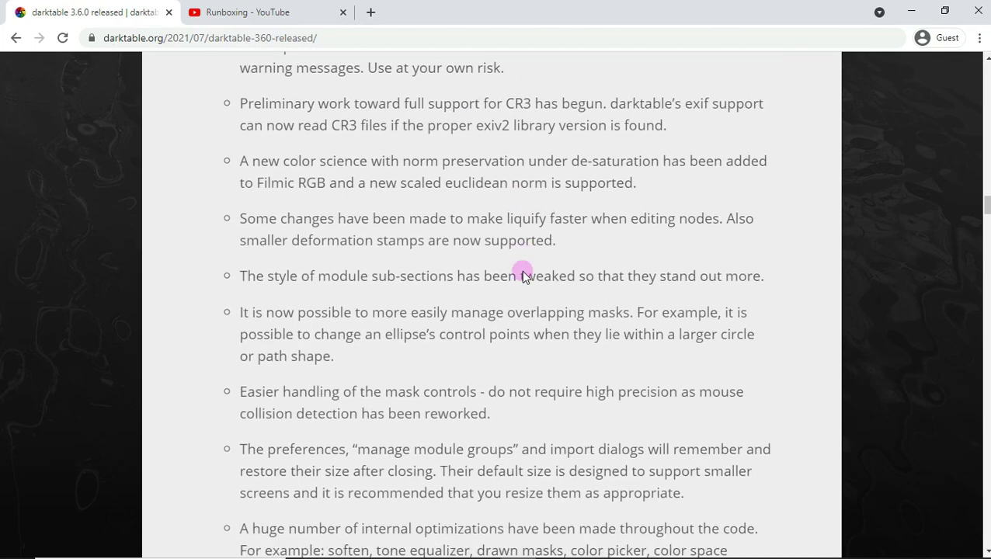
{"action": "scroll", "coordinate": [522, 274], "scroll_direction": "down", "scroll_amount": 3}
{"action": "scroll", "coordinate": [522, 274], "scroll_direction": "down", "scroll_amount": 3}
{"action": "scroll", "coordinate": [522, 274], "scroll_direction": "down", "scroll_amount": 5}
{"action": "scroll", "coordinate": [521, 273], "scroll_direction": "down", "scroll_amount": 3}
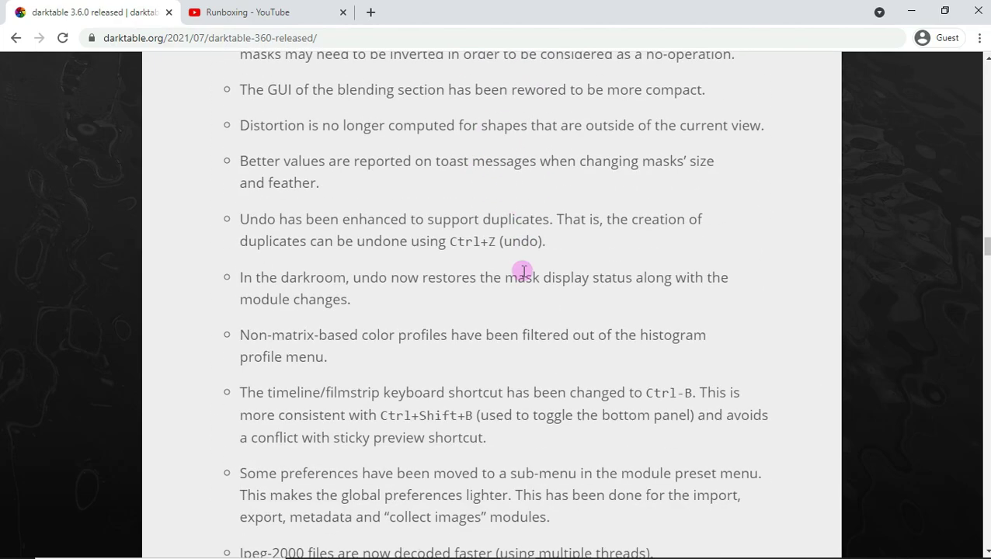
{"action": "scroll", "coordinate": [521, 274], "scroll_direction": "down", "scroll_amount": 4}
{"action": "scroll", "coordinate": [521, 273], "scroll_direction": "down", "scroll_amount": 4}
{"action": "scroll", "coordinate": [524, 271], "scroll_direction": "down", "scroll_amount": 5}
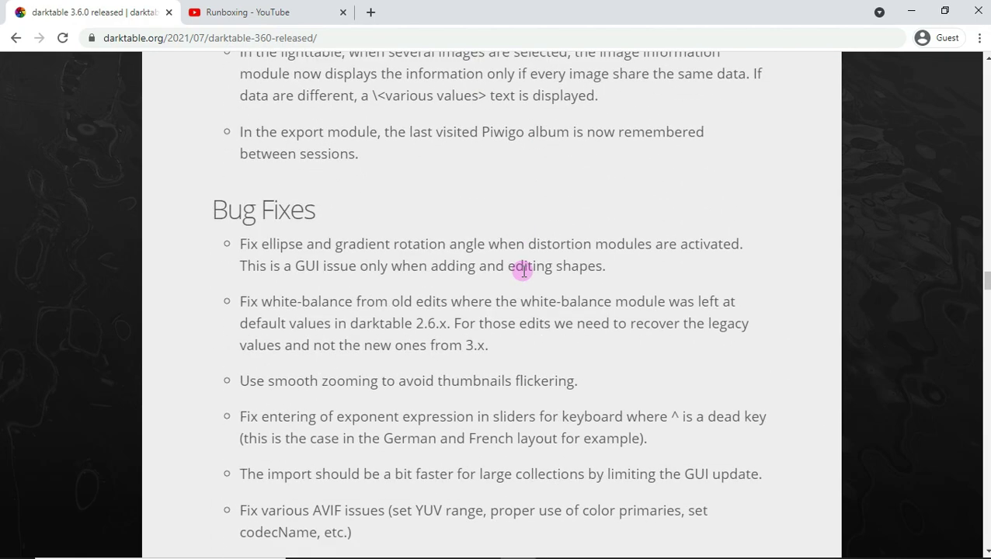
{"action": "scroll", "coordinate": [523, 271], "scroll_direction": "down", "scroll_amount": 5}
{"action": "scroll", "coordinate": [523, 271], "scroll_direction": "down", "scroll_amount": 3}
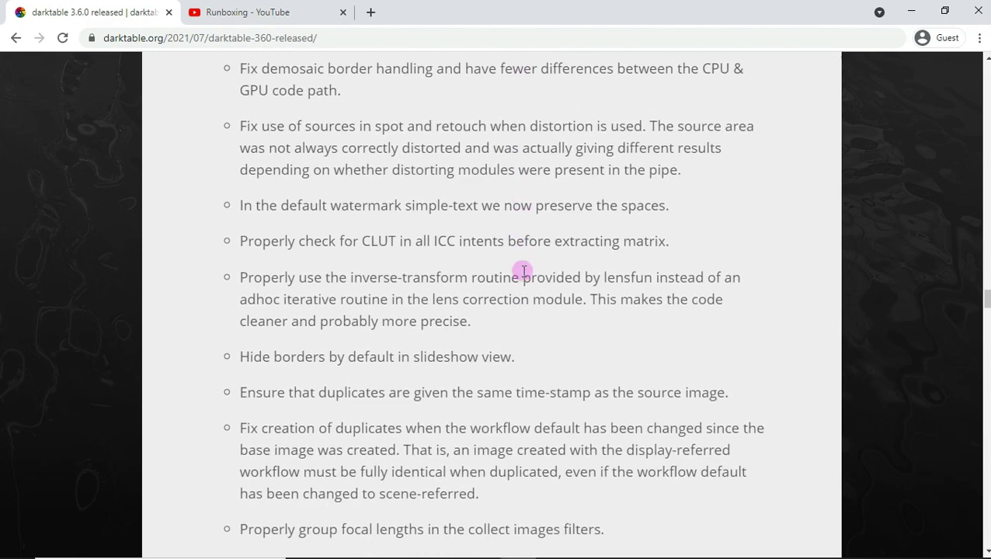
{"action": "scroll", "coordinate": [523, 271], "scroll_direction": "down", "scroll_amount": 5}
{"action": "scroll", "coordinate": [524, 271], "scroll_direction": "down", "scroll_amount": 3}
{"action": "scroll", "coordinate": [523, 272], "scroll_direction": "down", "scroll_amount": 3}
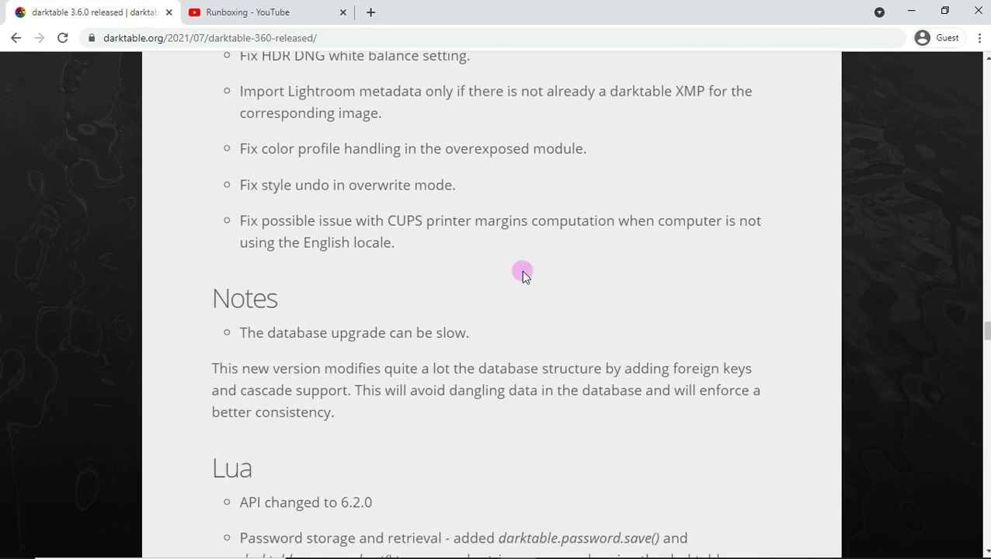
{"action": "scroll", "coordinate": [522, 272], "scroll_direction": "down", "scroll_amount": 2}
{"action": "scroll", "coordinate": [523, 274], "scroll_direction": "down", "scroll_amount": 3}
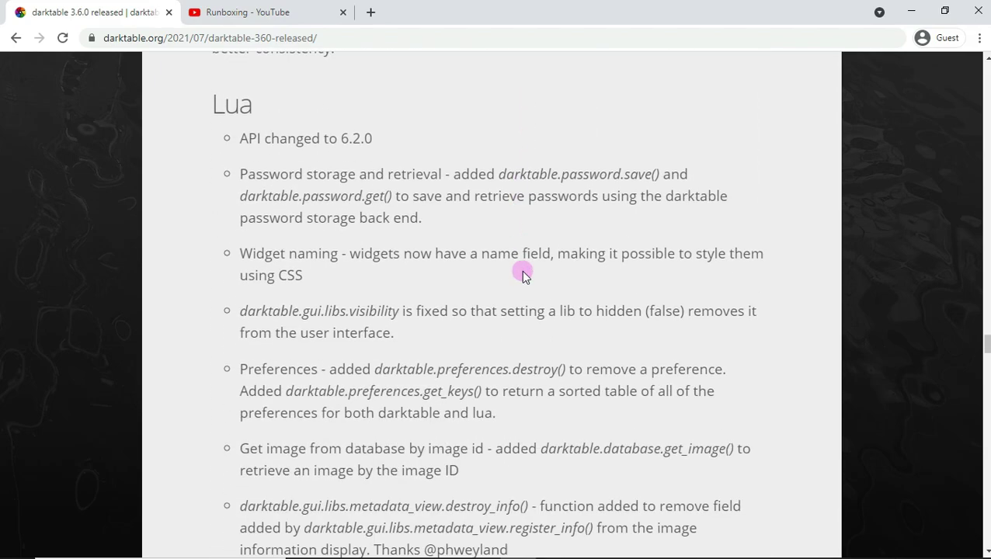
{"action": "left_click_drag", "start_coordinate": [987, 354], "coordinate": [987, 81]}
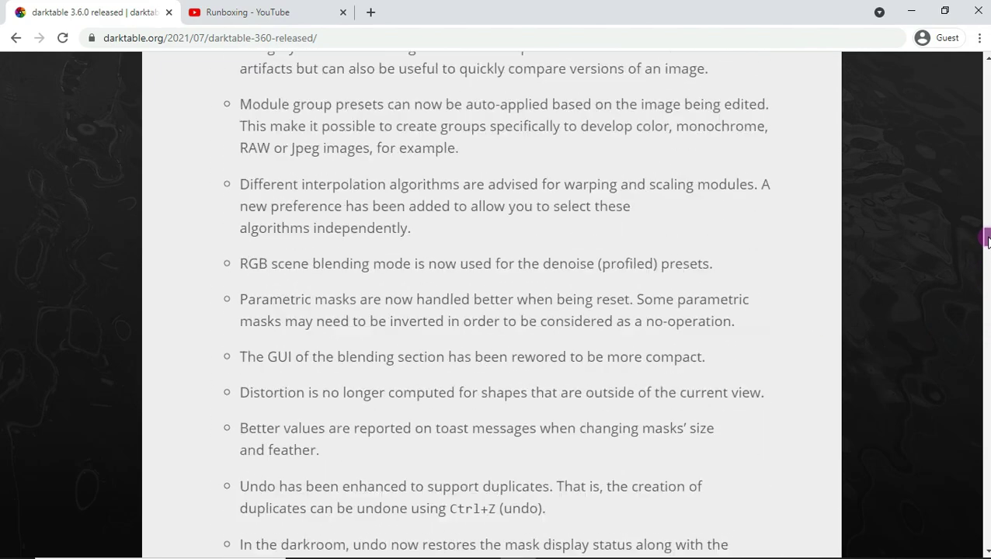